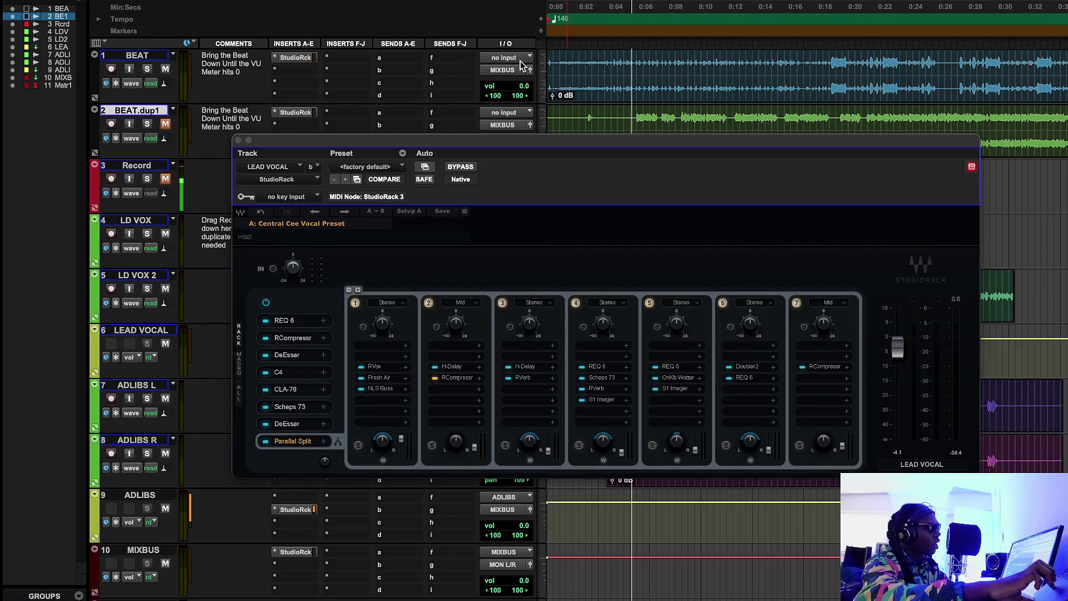
Step: Move the StudioRack window down clear of the upper tracks and unmute the BEAT.dup1 track
key("space")
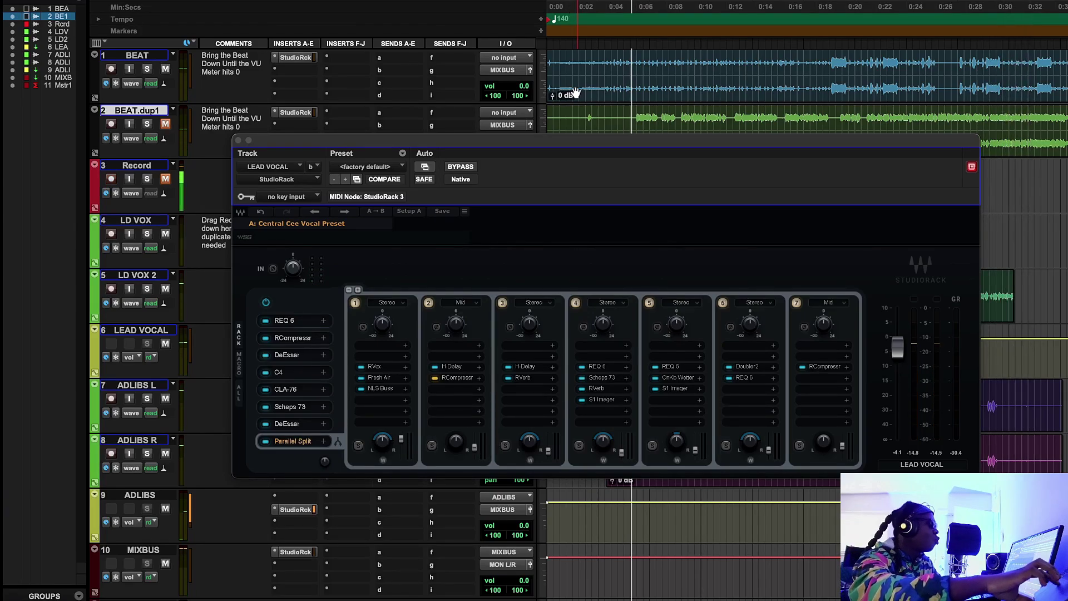
key("space")
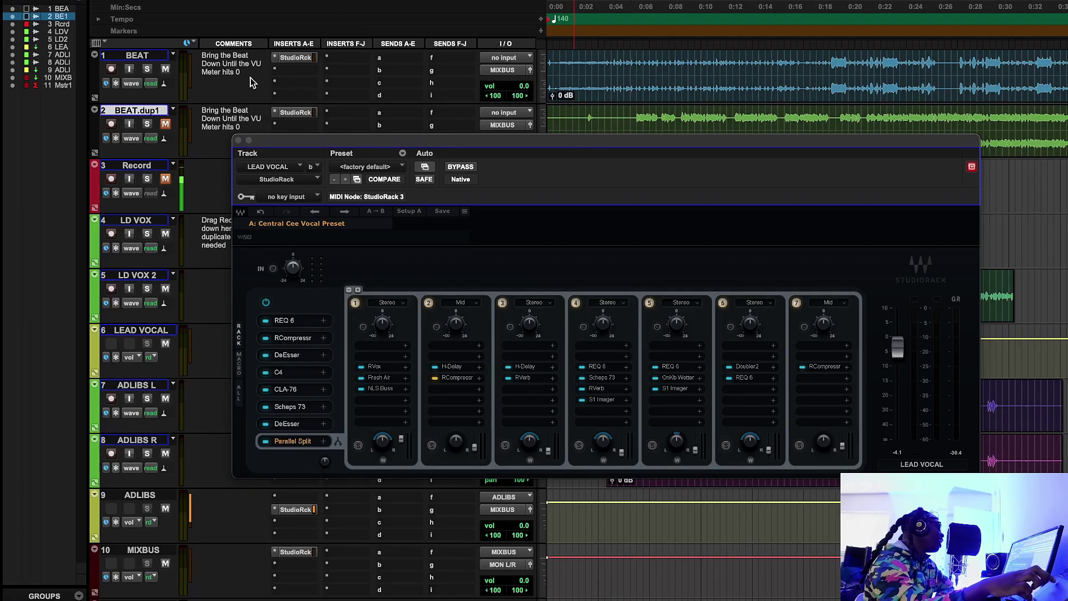
left_click_drag(692, 151, 724, 288)
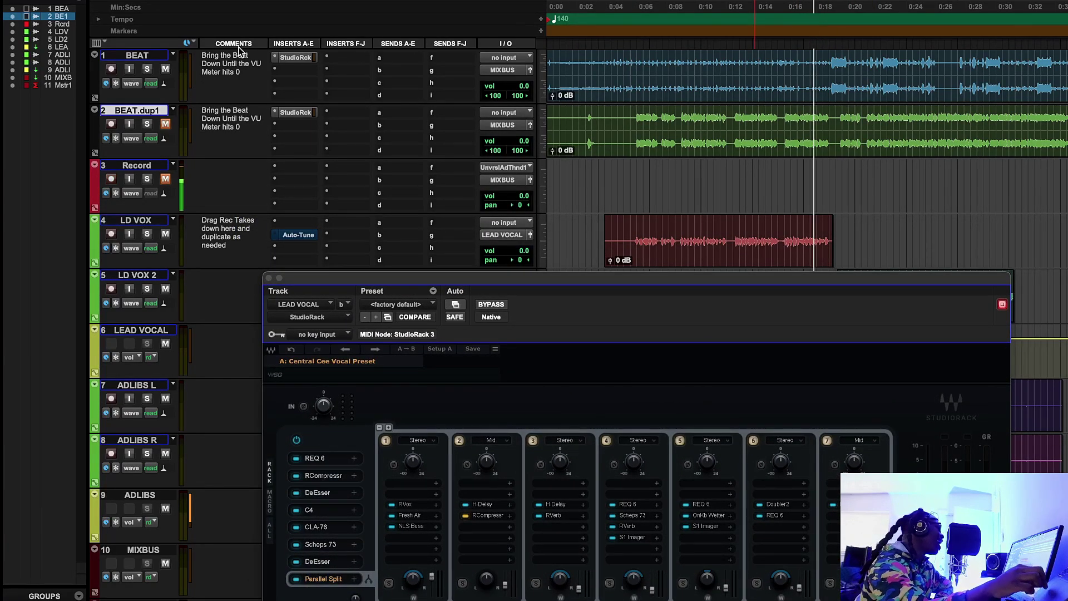
left_click(164, 124)
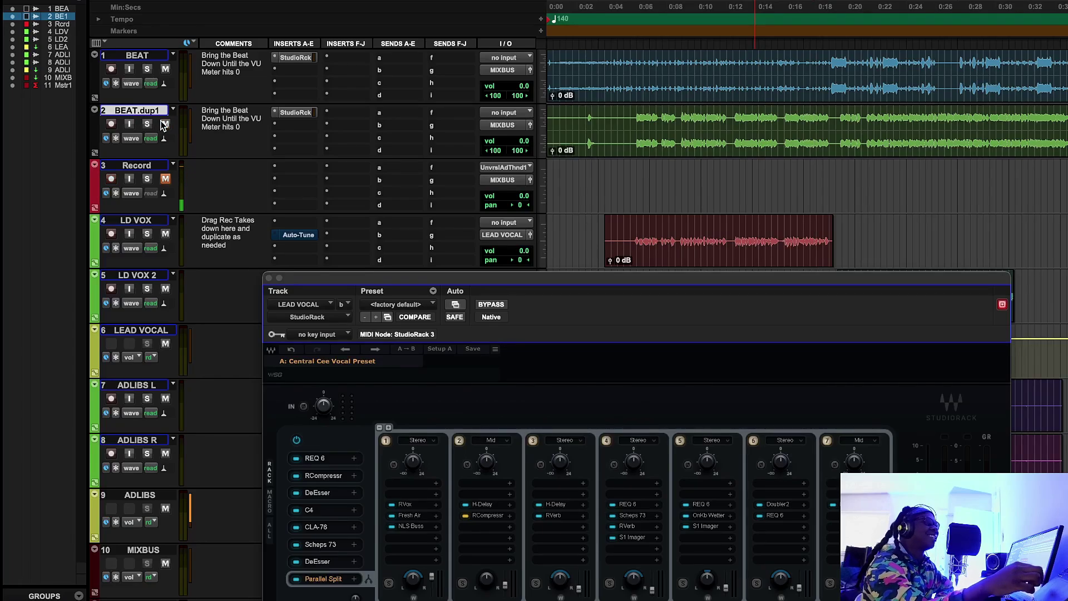
Step: Play back the session to hear the unmuted BEAT.dup1 track together with the processed vocals
key("space")
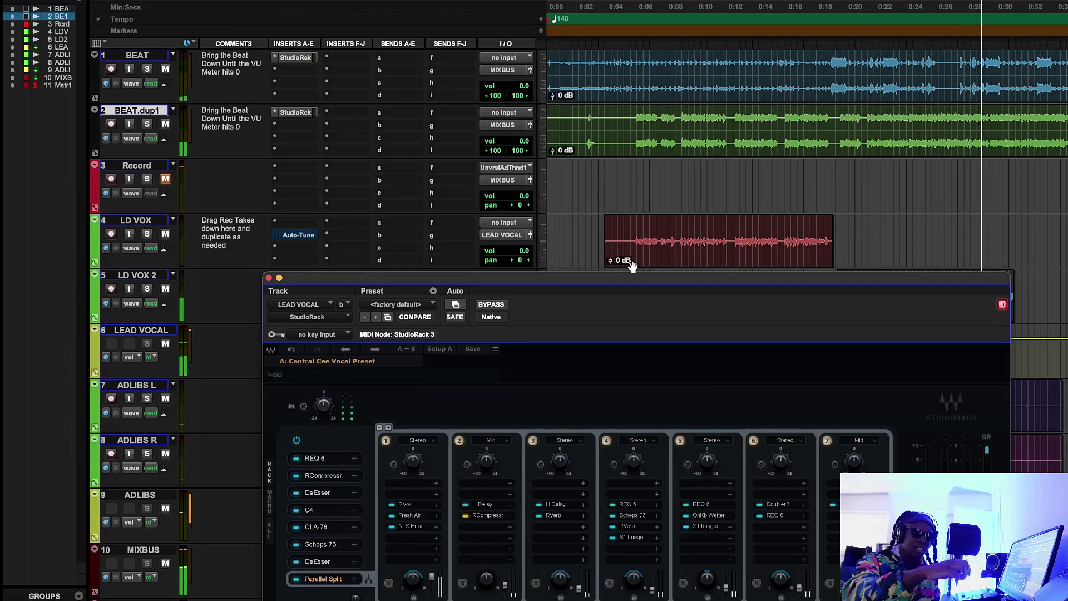
key("space")
key("space")
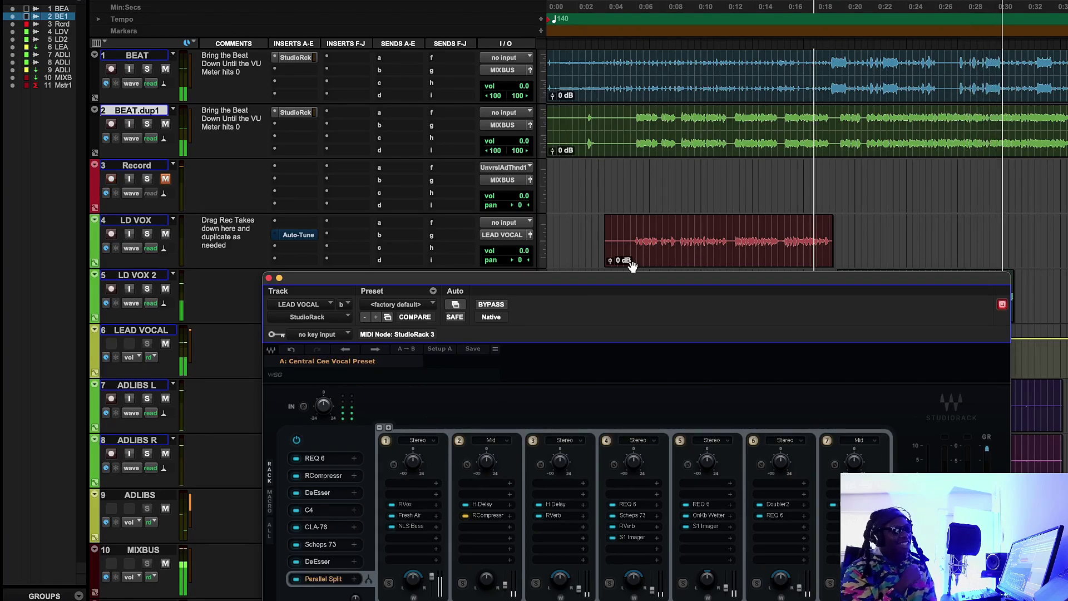
key("space")
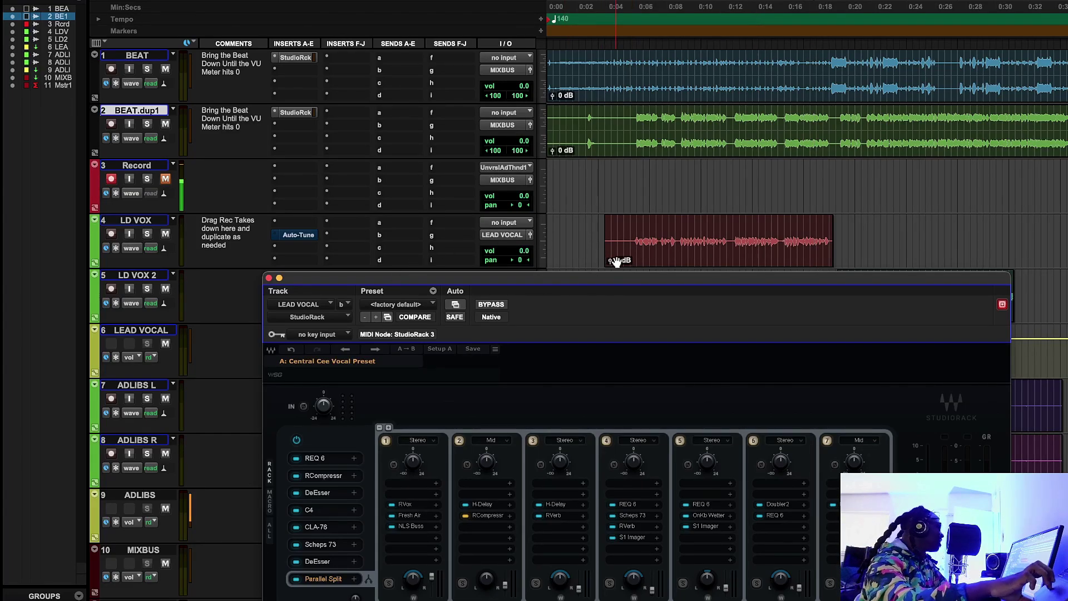
Step: Bring the LEAD VOCAL StudioRack window back up into full view and open its REQ 6 equalizer for inspection
left_click(629, 263)
left_click_drag(618, 275, 603, 164)
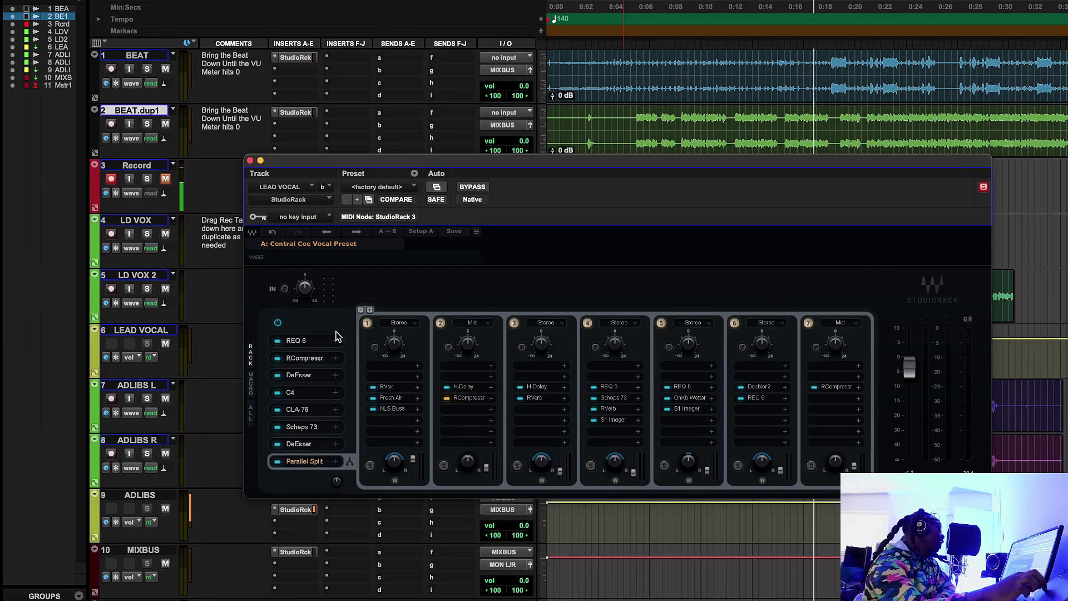
left_click(290, 340)
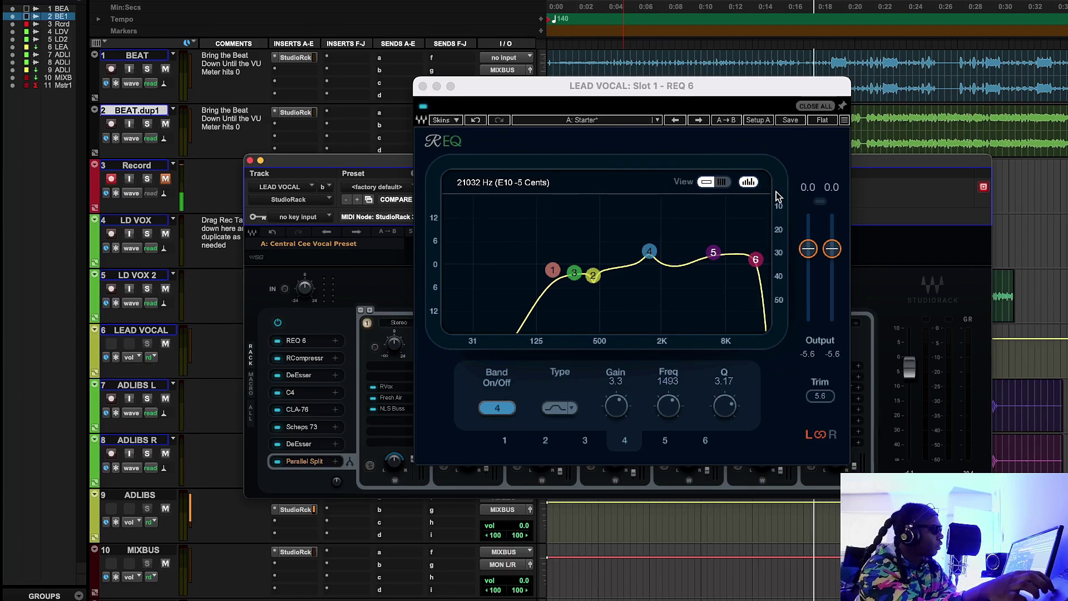
Step: Compare the lead vocal with and without the whole StudioRack chain by repeatedly bypassing and re-enabling it during playback
left_click(900, 191)
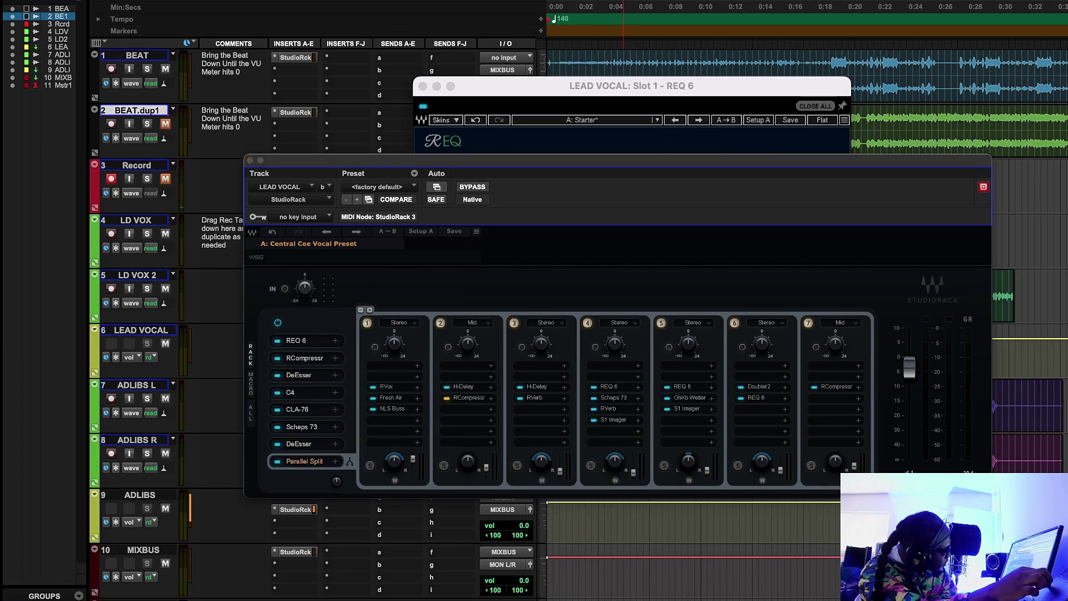
key("space")
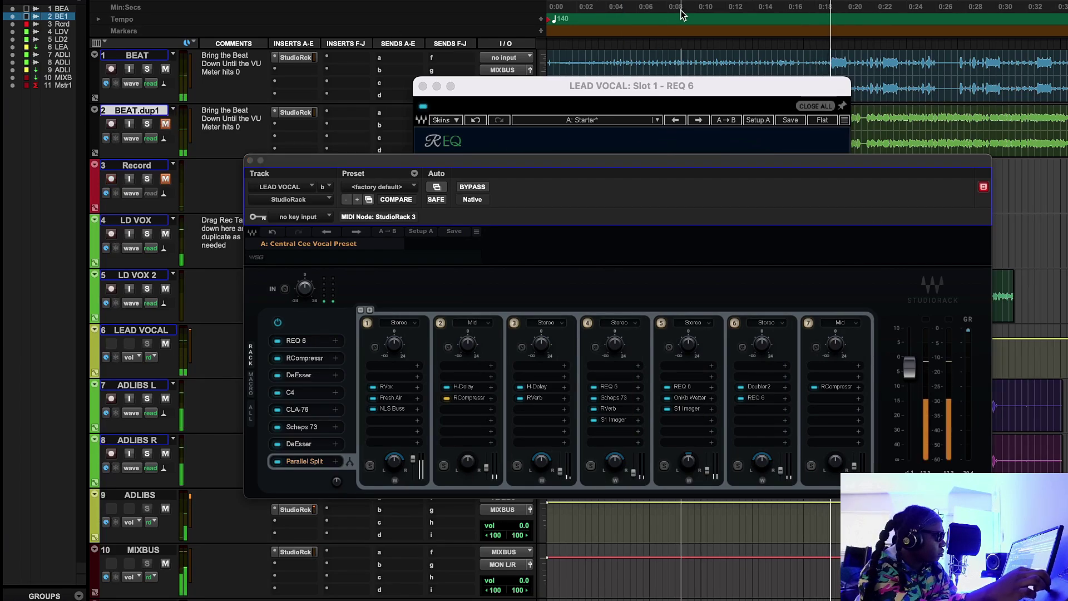
left_click(467, 188)
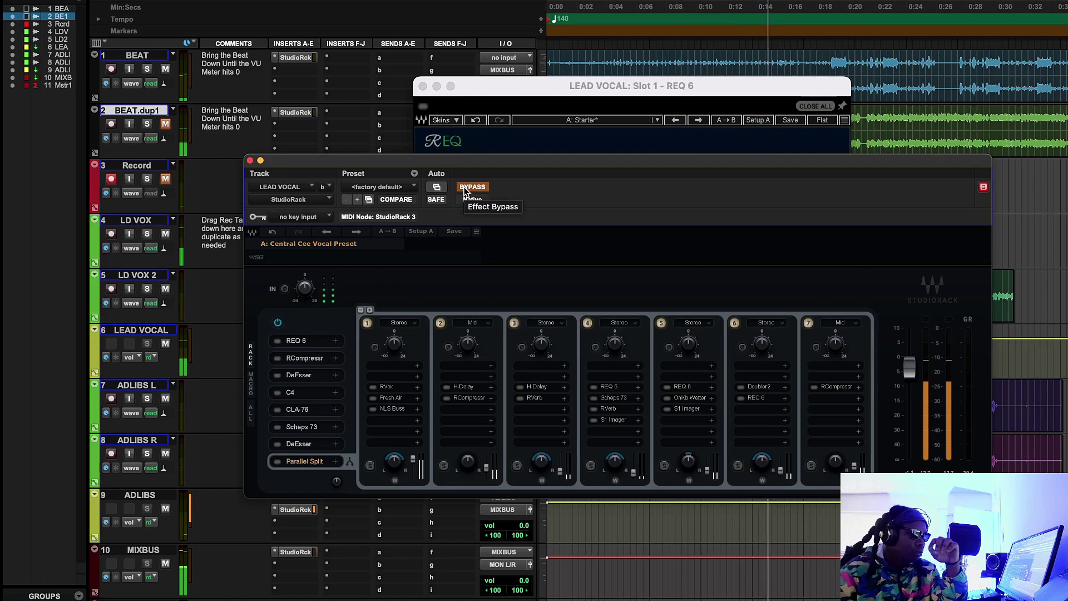
left_click(466, 188)
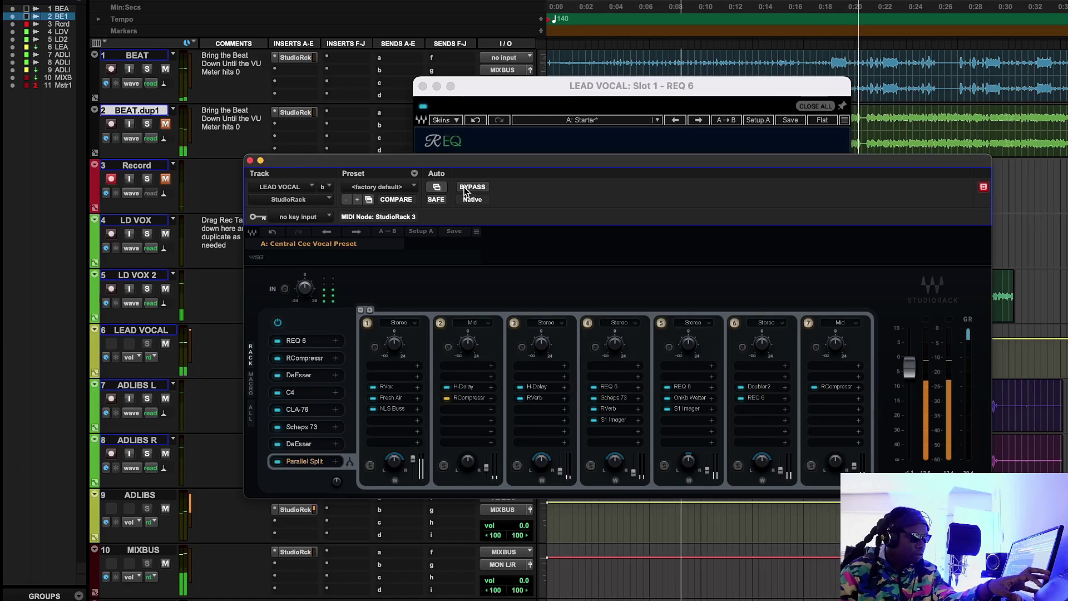
left_click(466, 188)
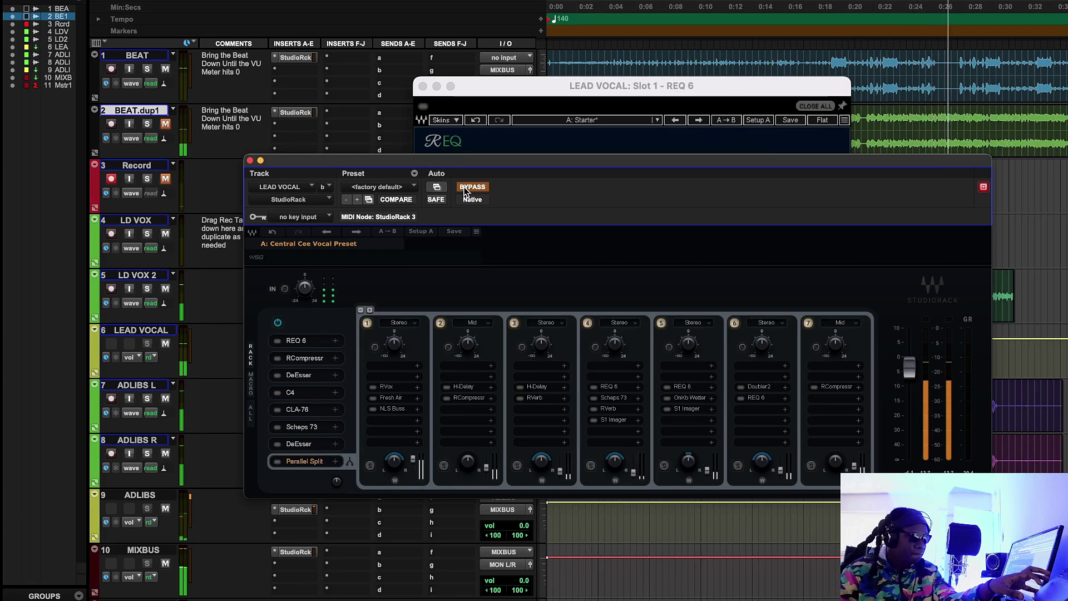
left_click(466, 189)
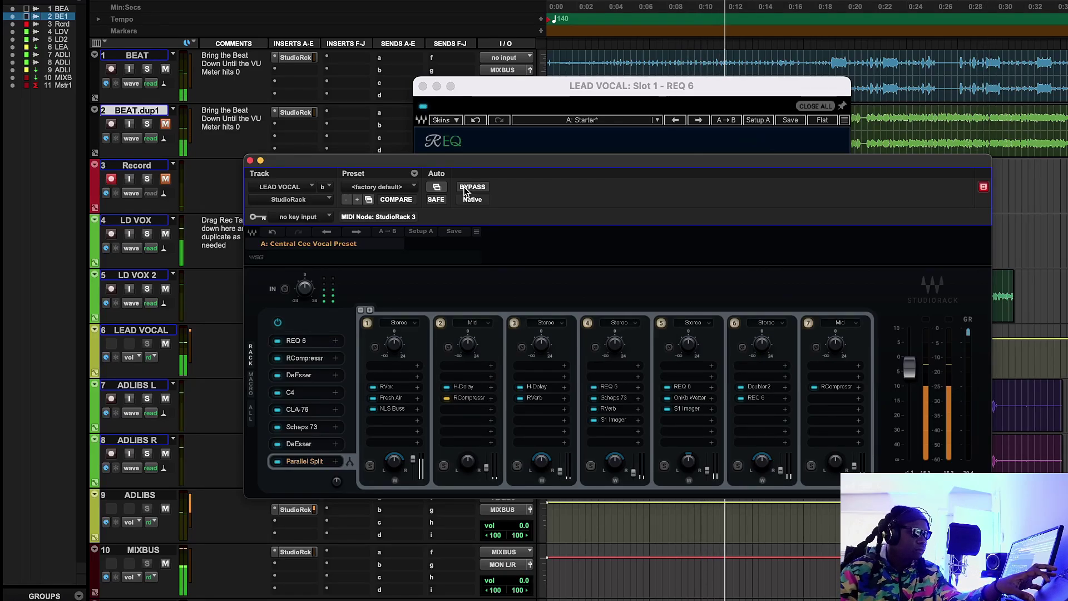
left_click(467, 189)
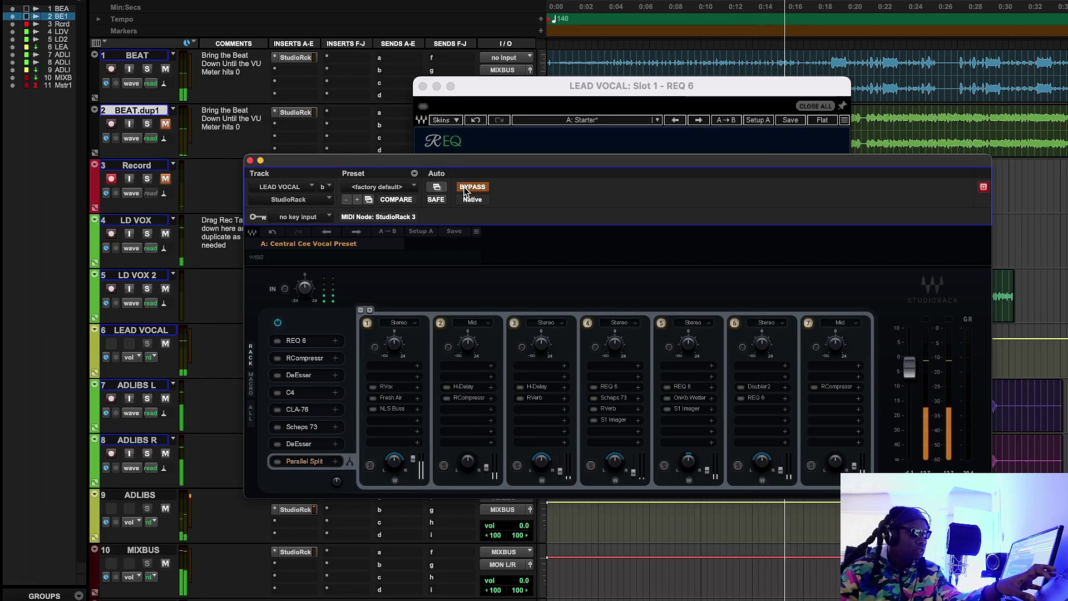
left_click(466, 188)
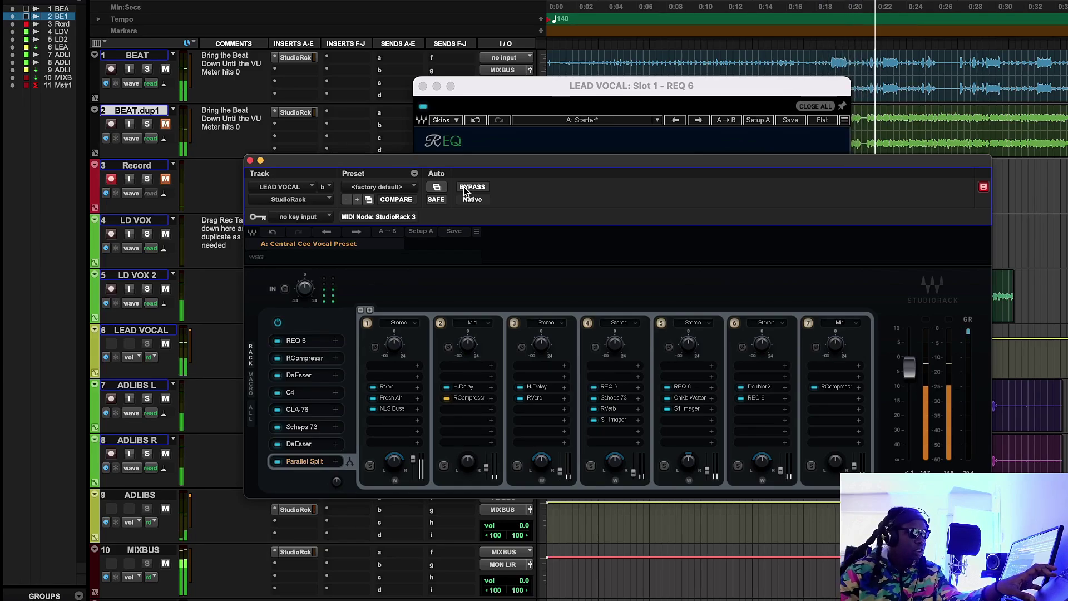
left_click(467, 189)
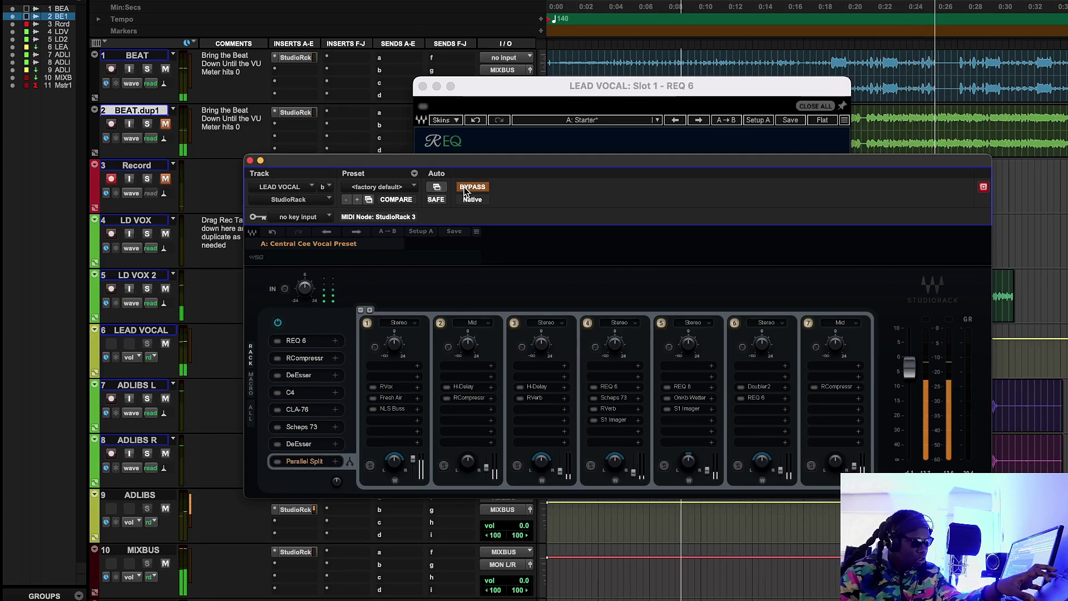
left_click(466, 190)
key("space")
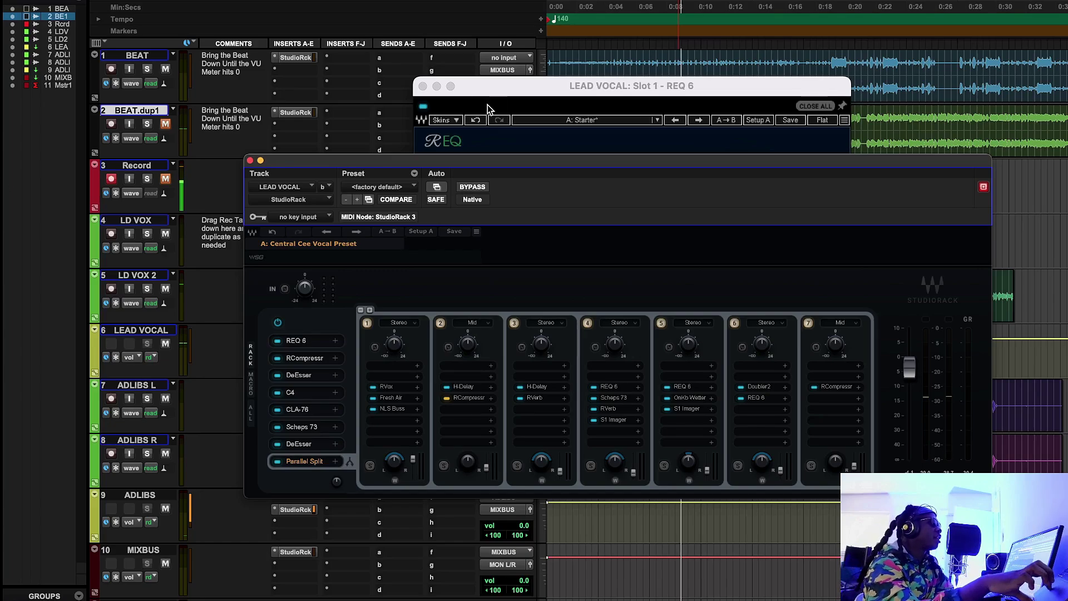
Step: Mute the ADLIBS track during playback and audition the lead vocal's REQ 6 with its on/off state toggled
left_click(531, 95)
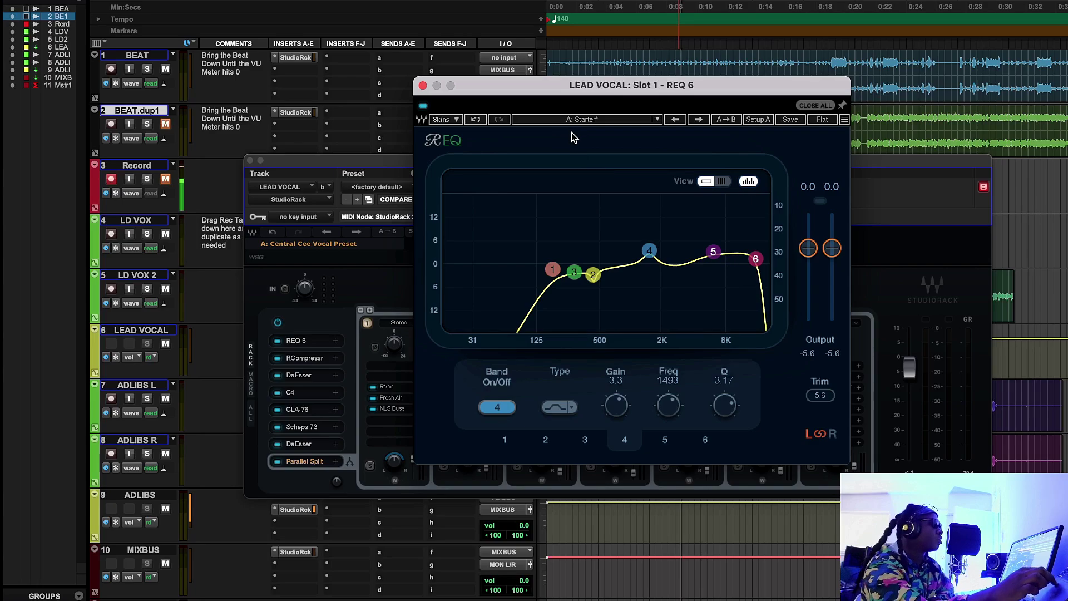
key("space")
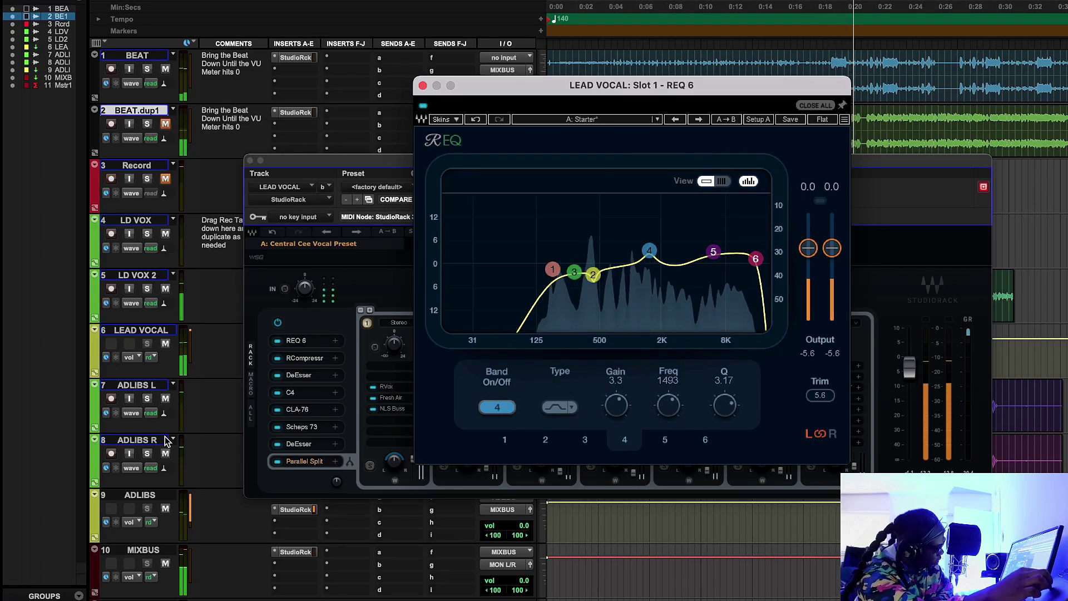
left_click(166, 508)
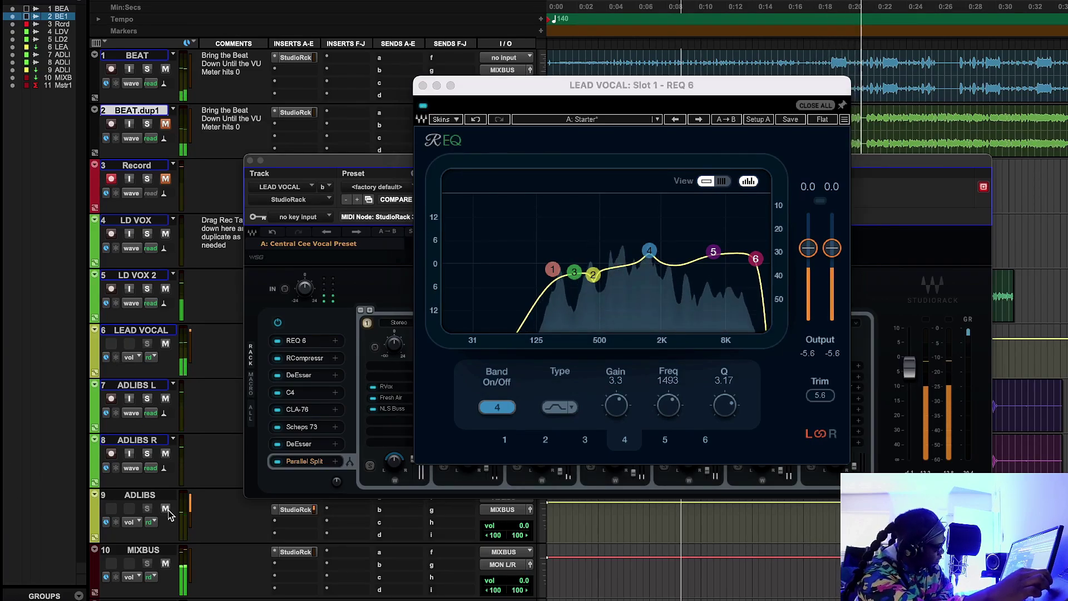
left_click(424, 104)
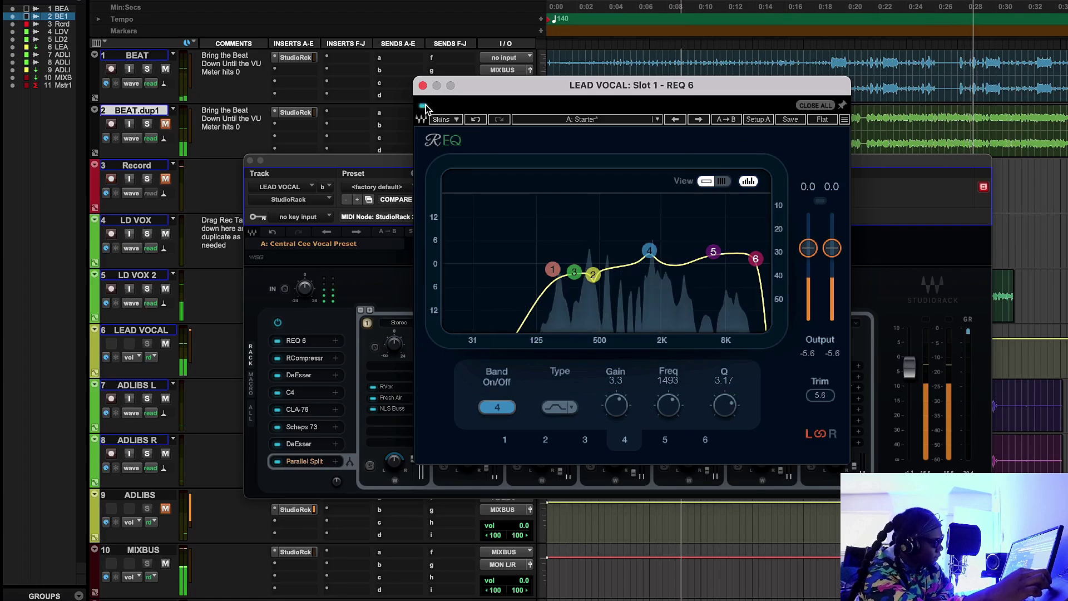
key("space")
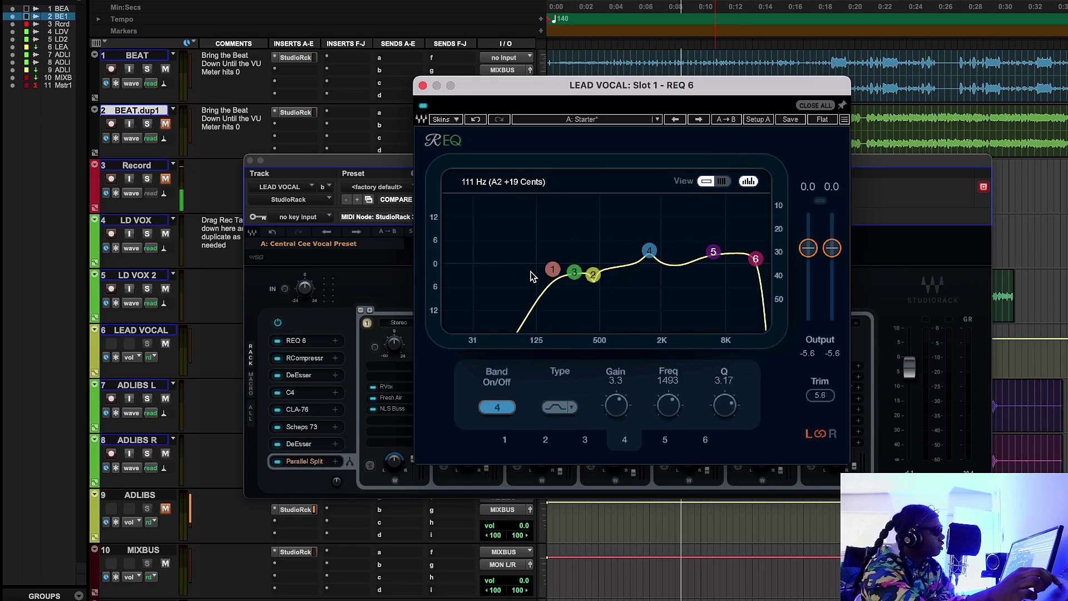
Step: Try raising the Q of REQ 6 band 1 to 1.41 and undo the change
left_click(553, 271)
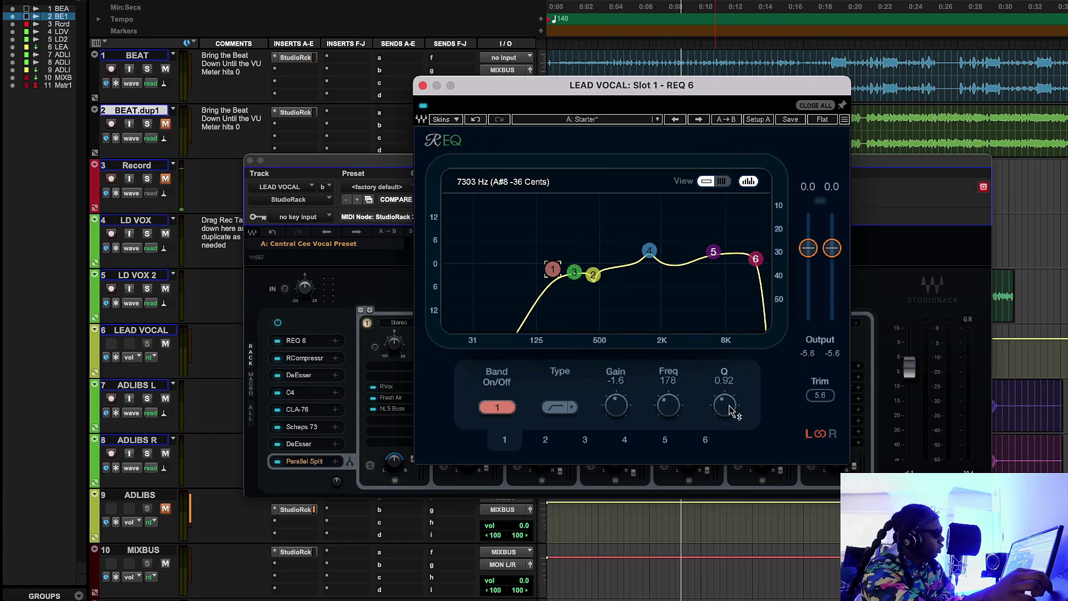
left_click_drag(725, 406, 725, 393)
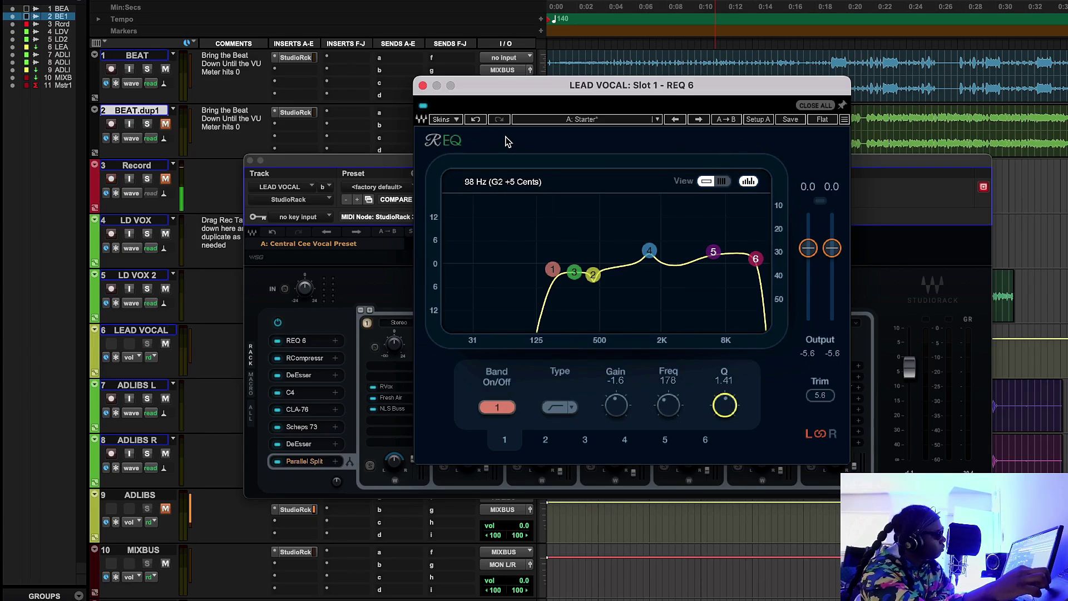
left_click(477, 121)
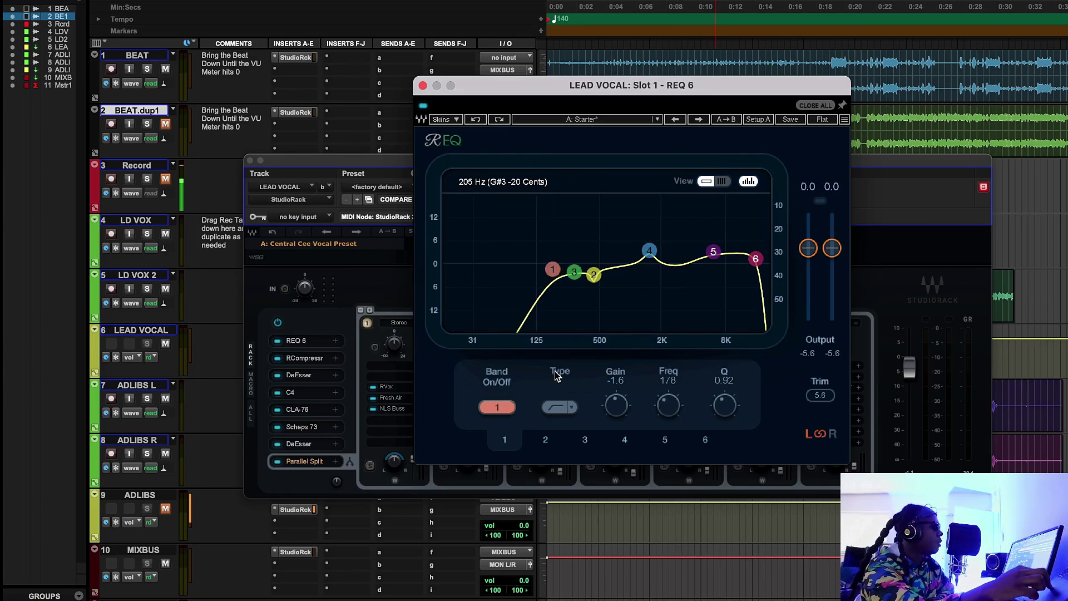
Step: Close REQ 6, open the RCompressor from the lead vocal rack and place its window fully in view
left_click(422, 85)
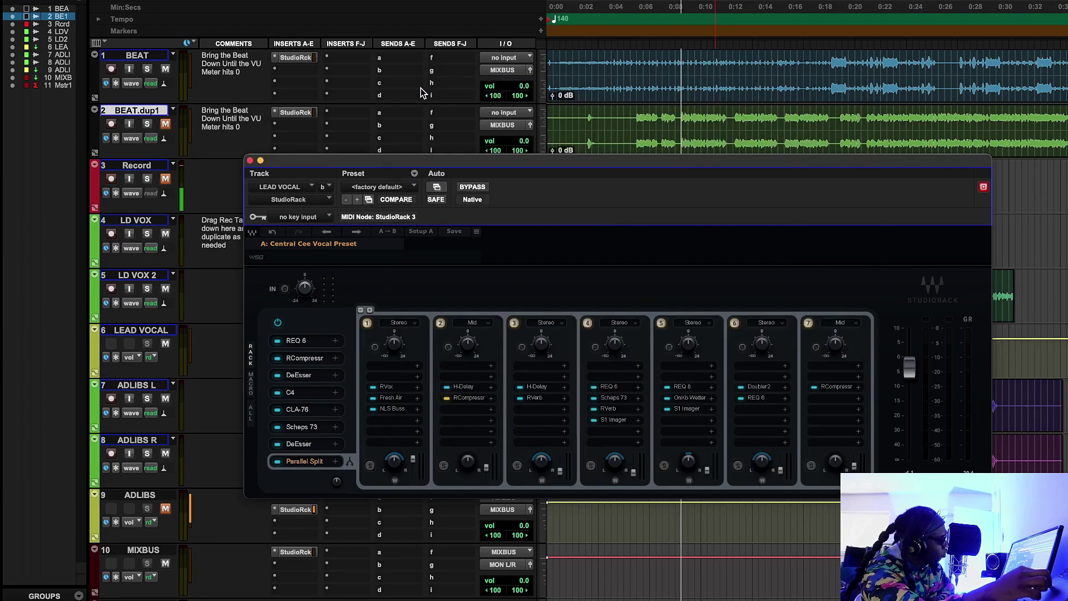
left_click(307, 358)
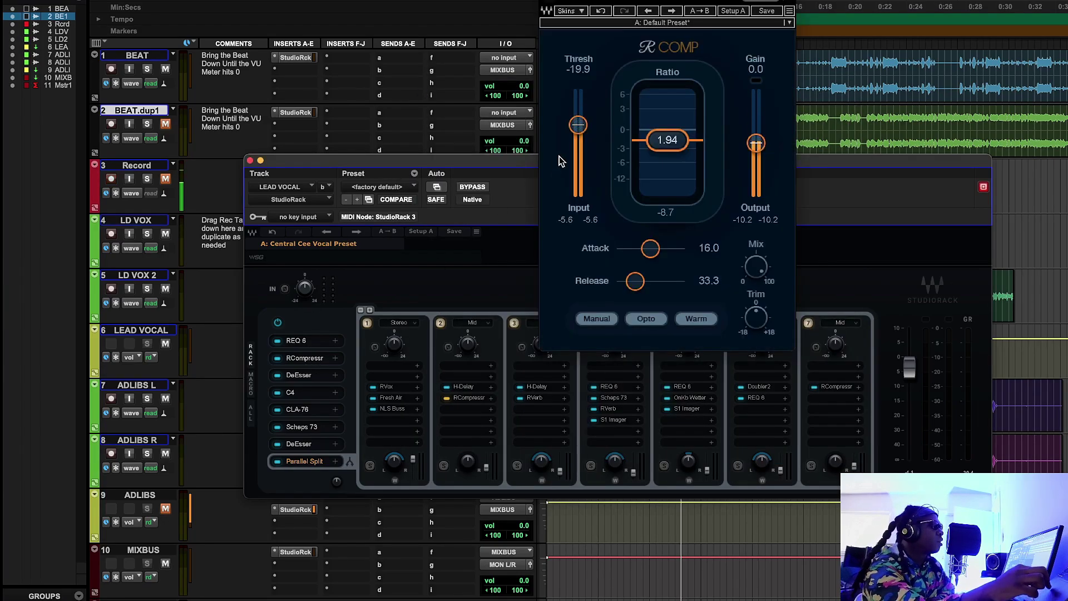
left_click_drag(696, 2, 658, 88)
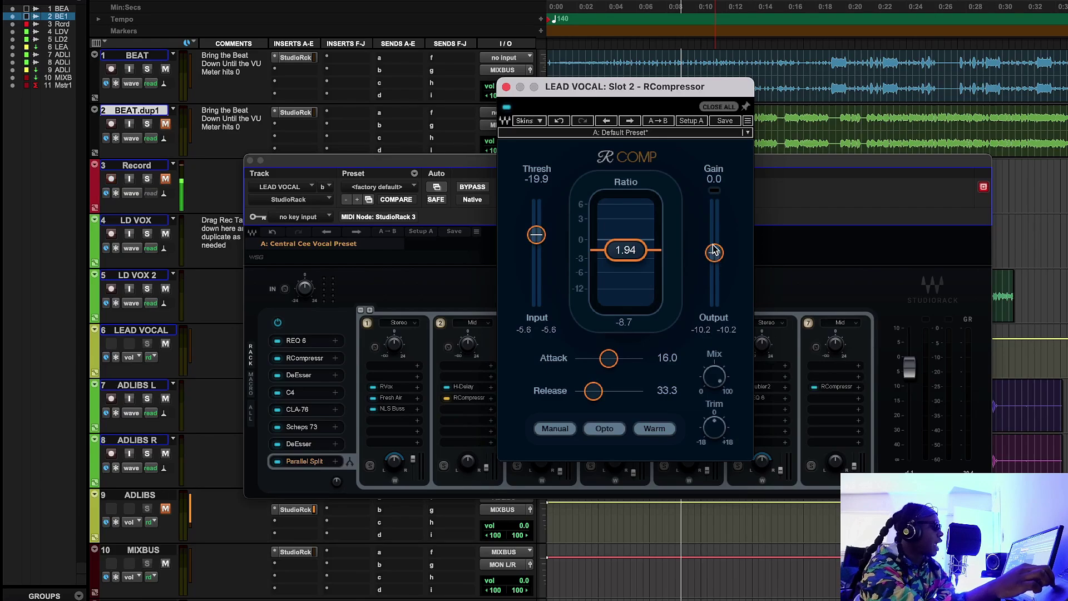
Step: Compare the lead vocal with and without the RCompressor by switching the plugin off and on during playback
key("space")
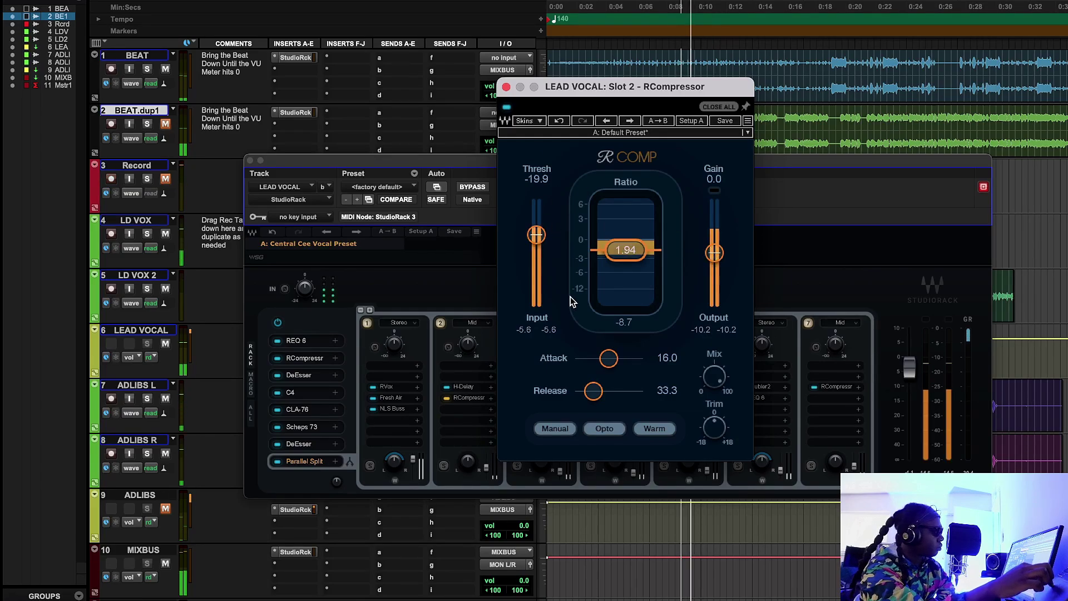
left_click(506, 107)
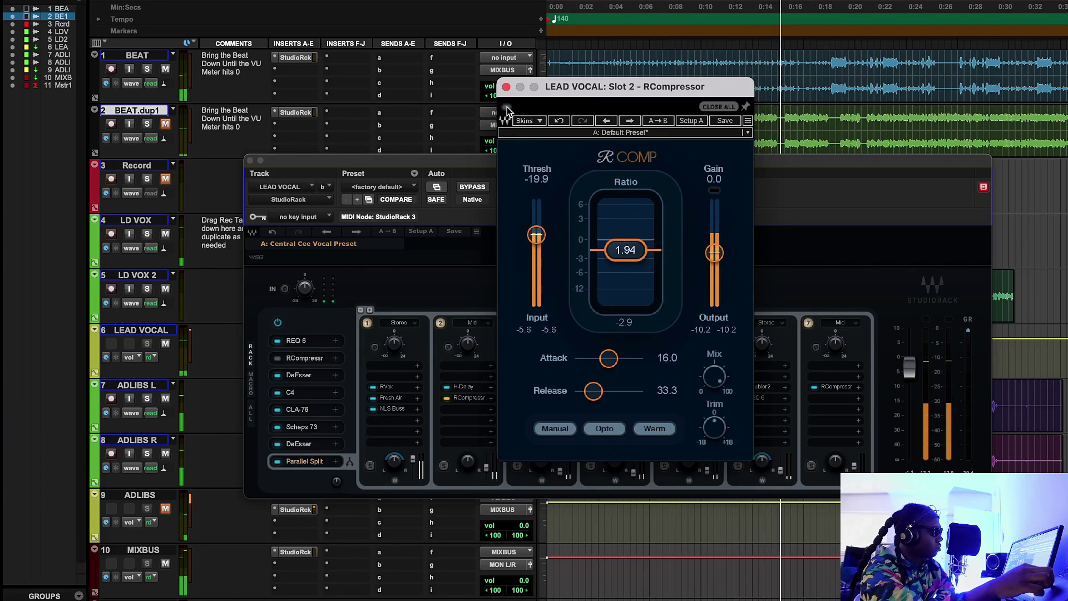
left_click(506, 107)
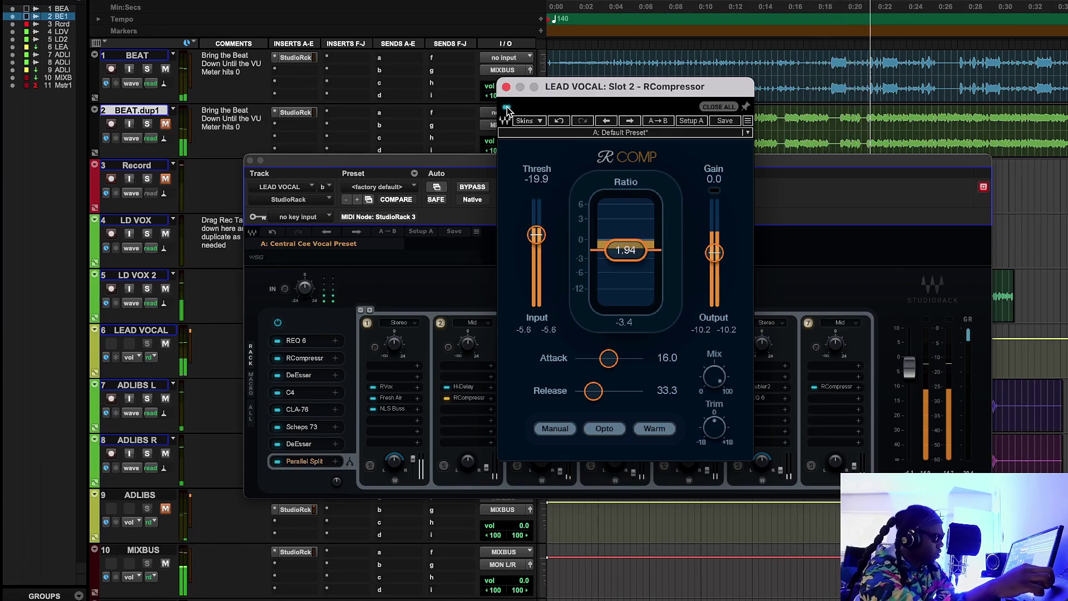
left_click(507, 107)
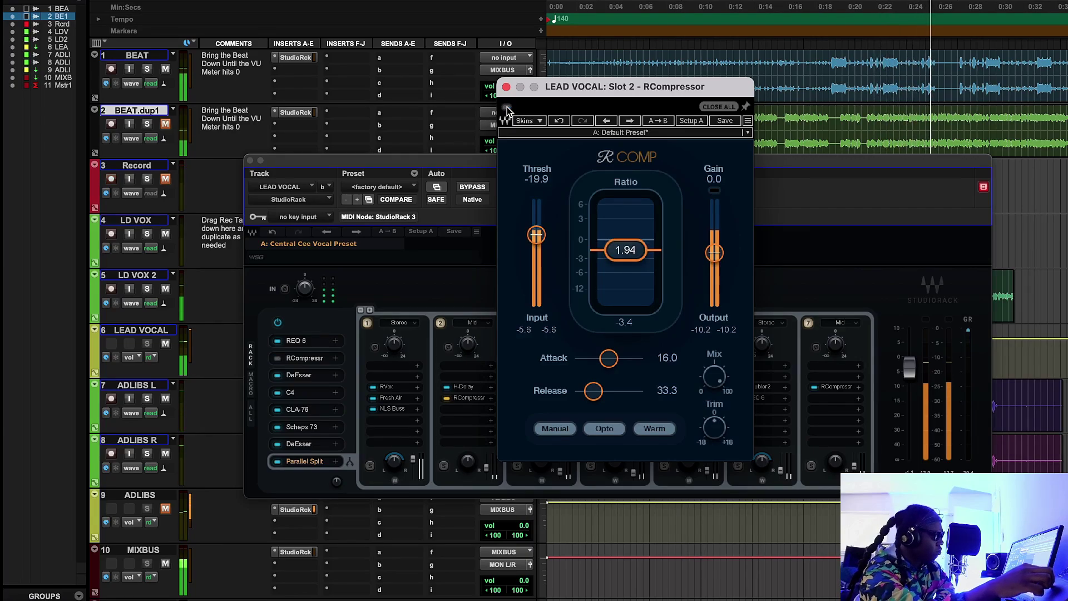
left_click(506, 108)
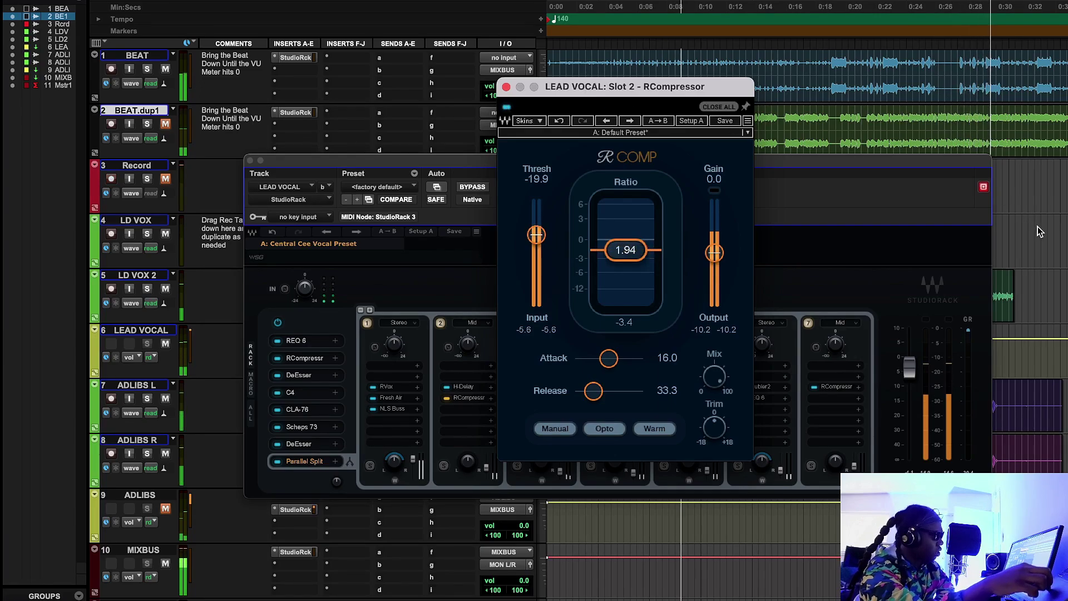
Step: Close the RCompressor, open the first DeEsser from the lead vocal rack in full view, and audition it during playback
key("space")
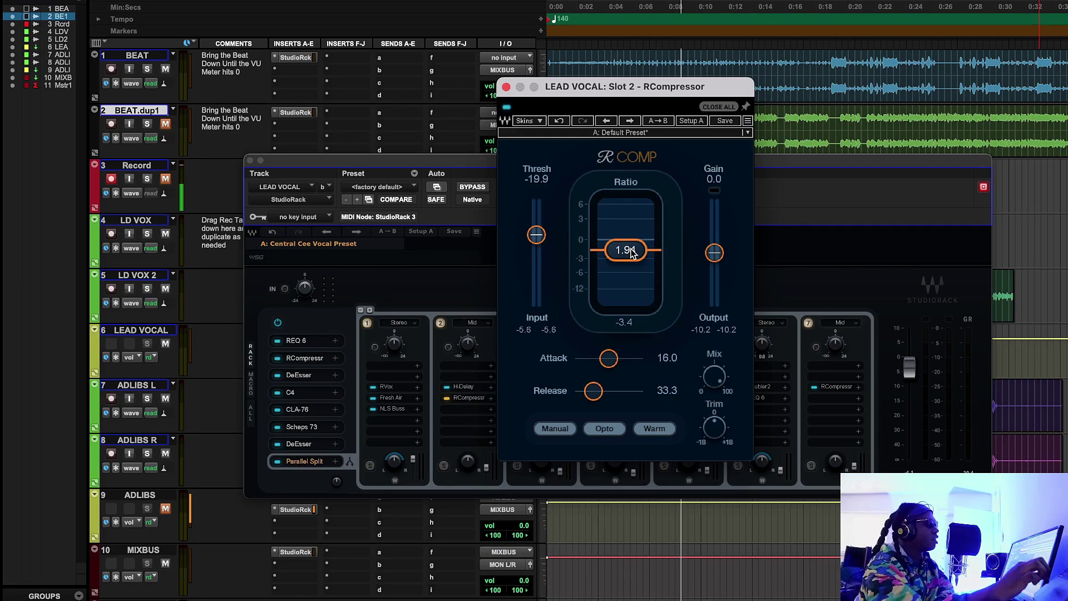
left_click(505, 88)
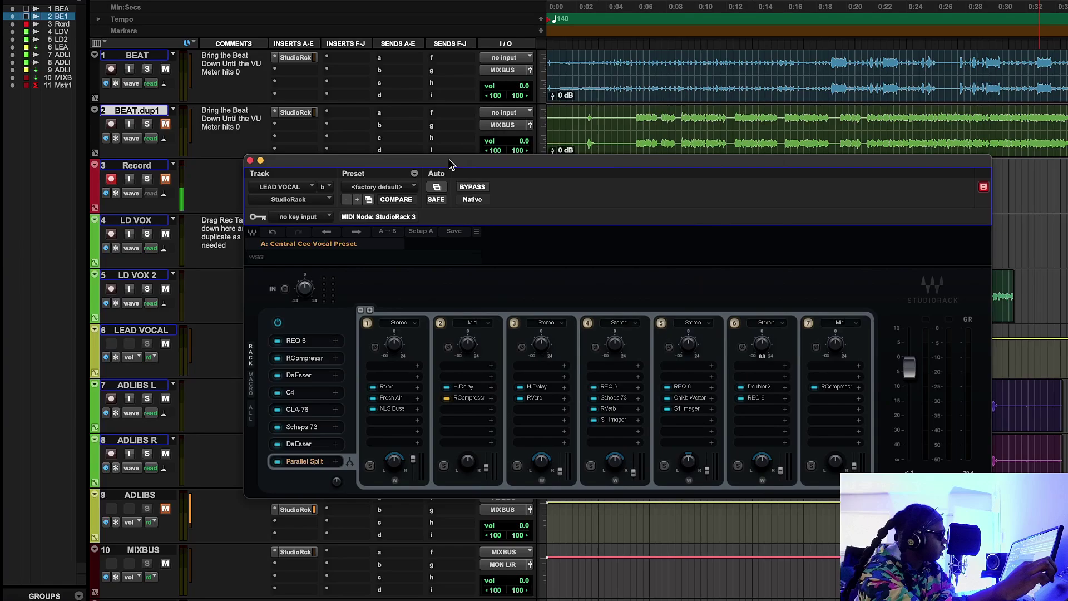
left_click(298, 375)
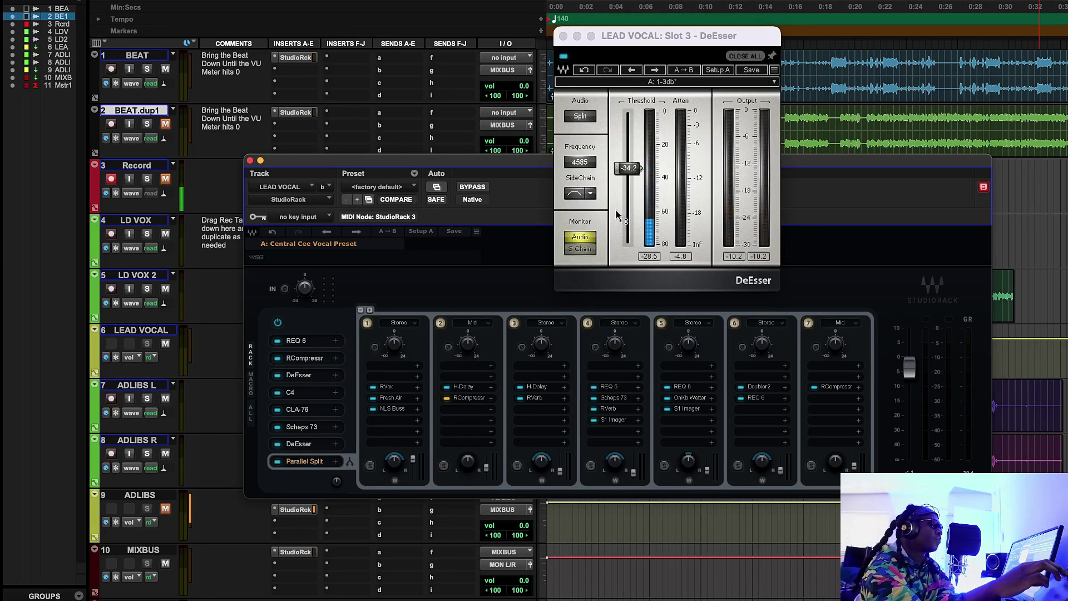
left_click_drag(746, 37, 747, 103)
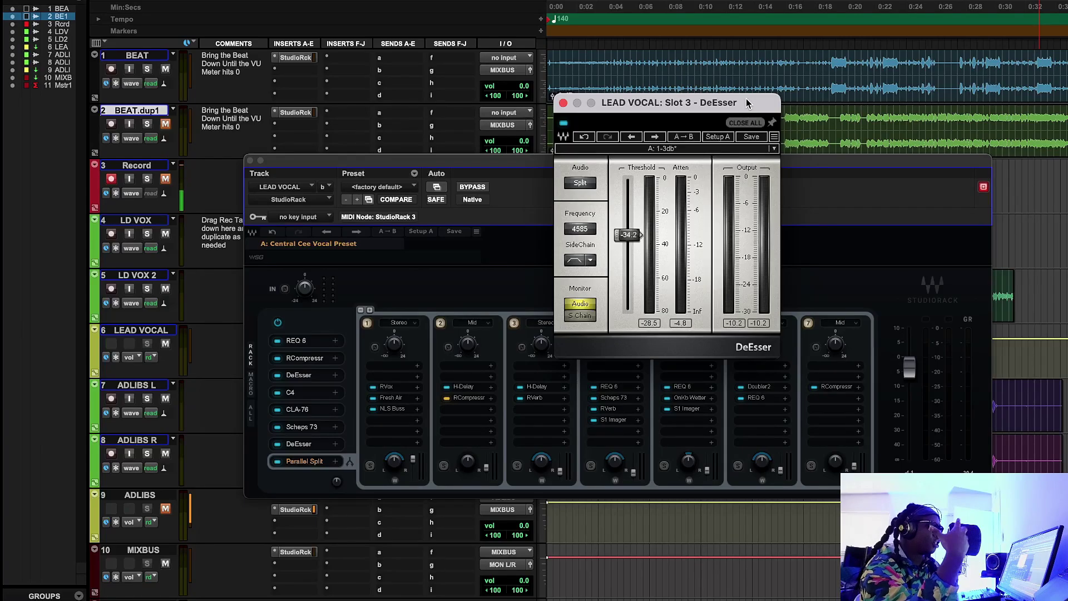
key("space")
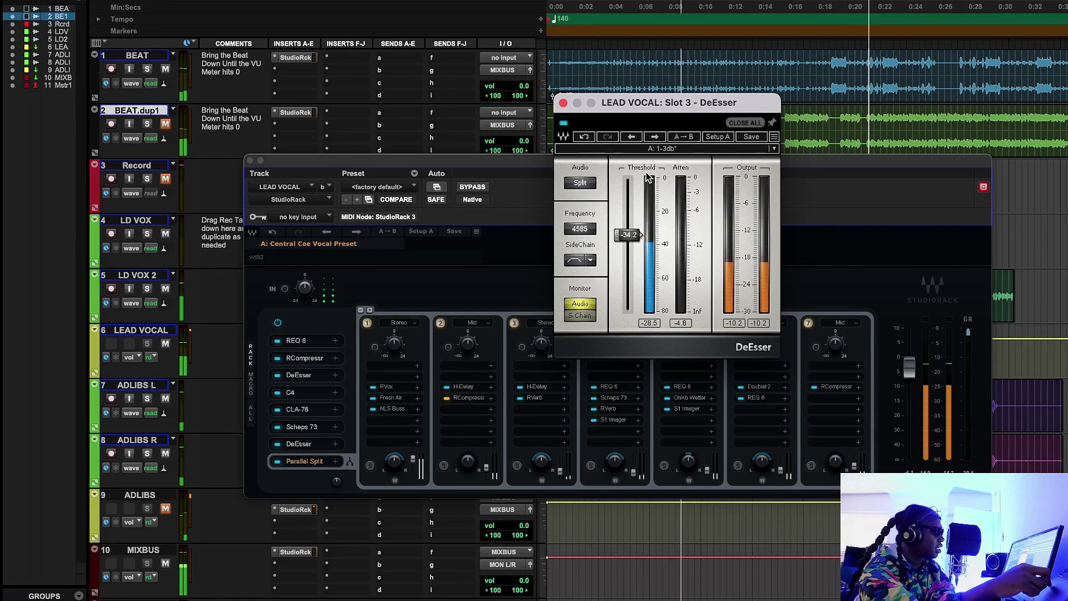
Step: Close the DeEsser, open the C4 from the lead vocal rack and place its window fully in view
left_click(563, 104)
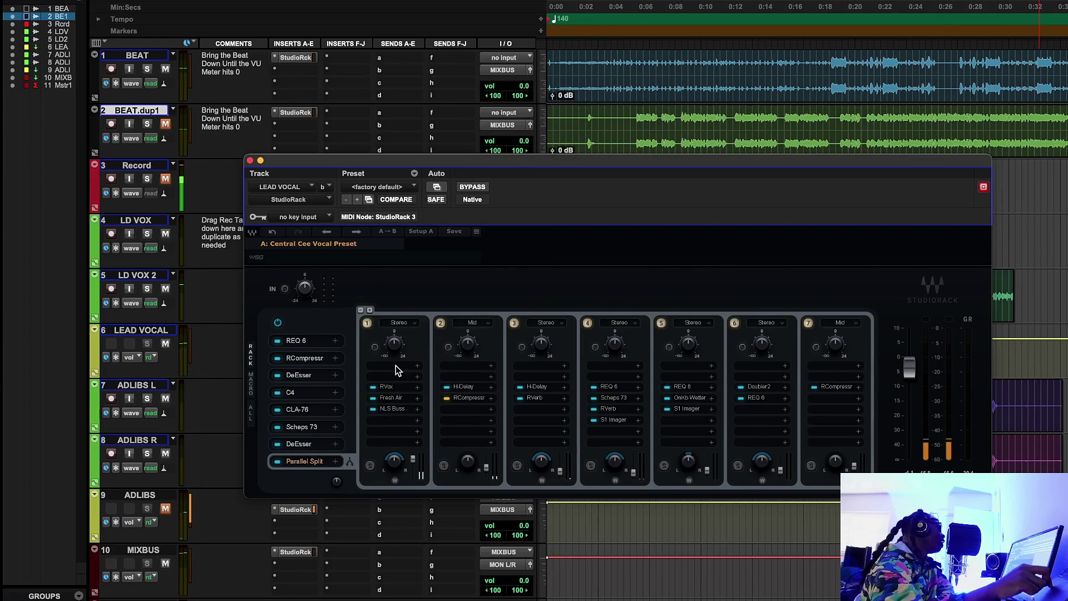
left_click(309, 388)
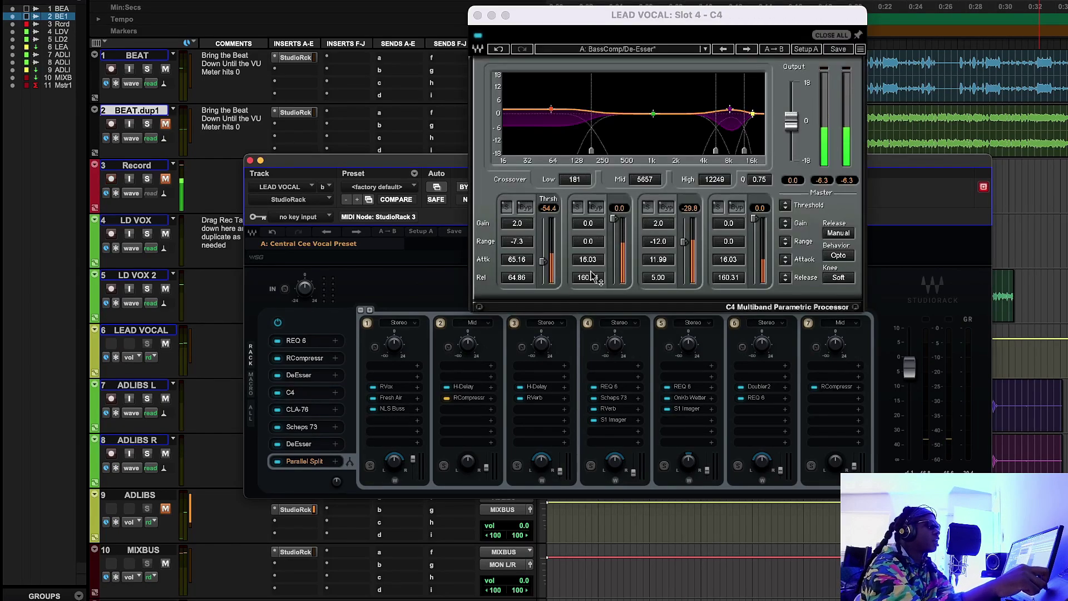
left_click_drag(691, 18, 668, 126)
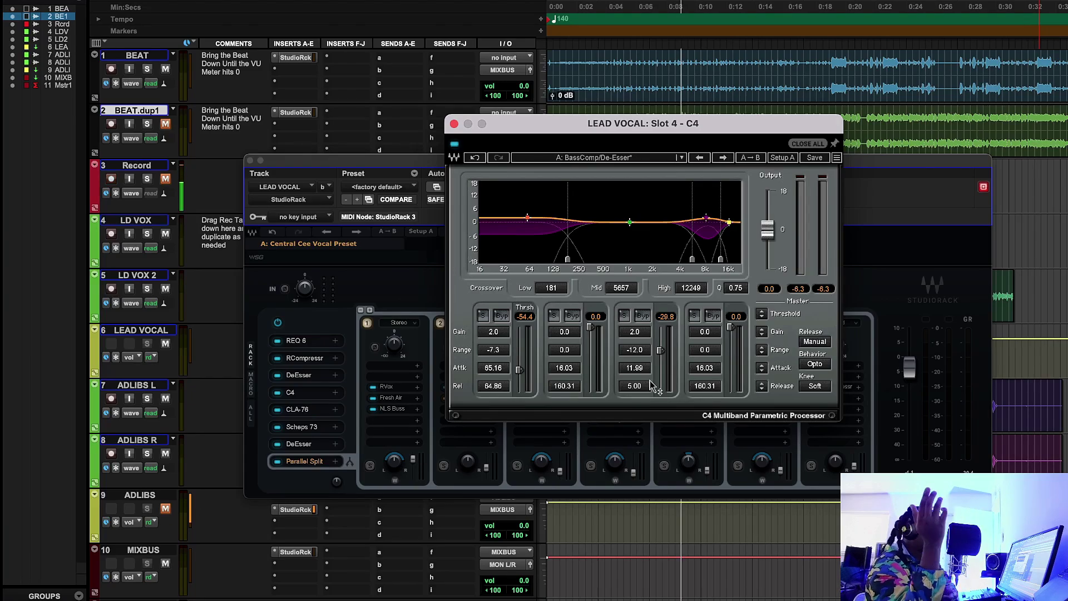
Step: Compare the lead vocal with and without the C4 by switching the plugin off and on during playback
key("space")
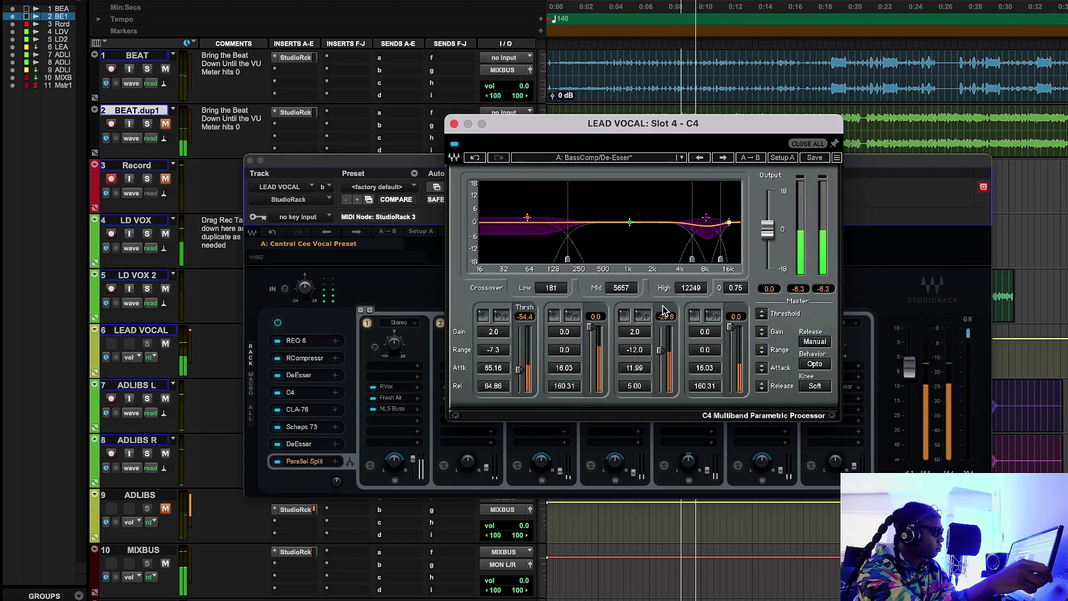
left_click(454, 145)
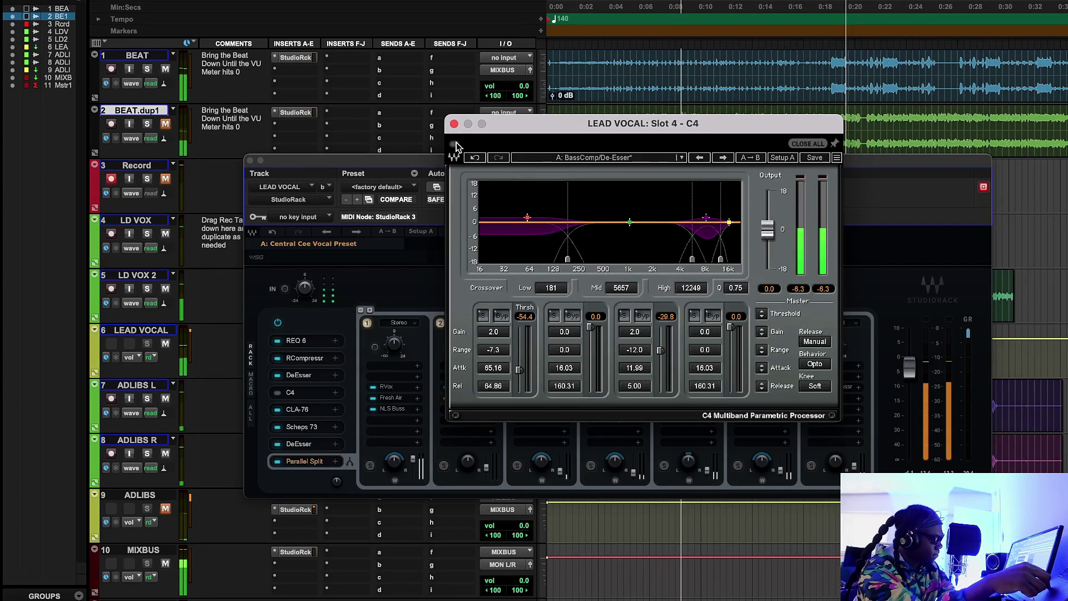
left_click(454, 144)
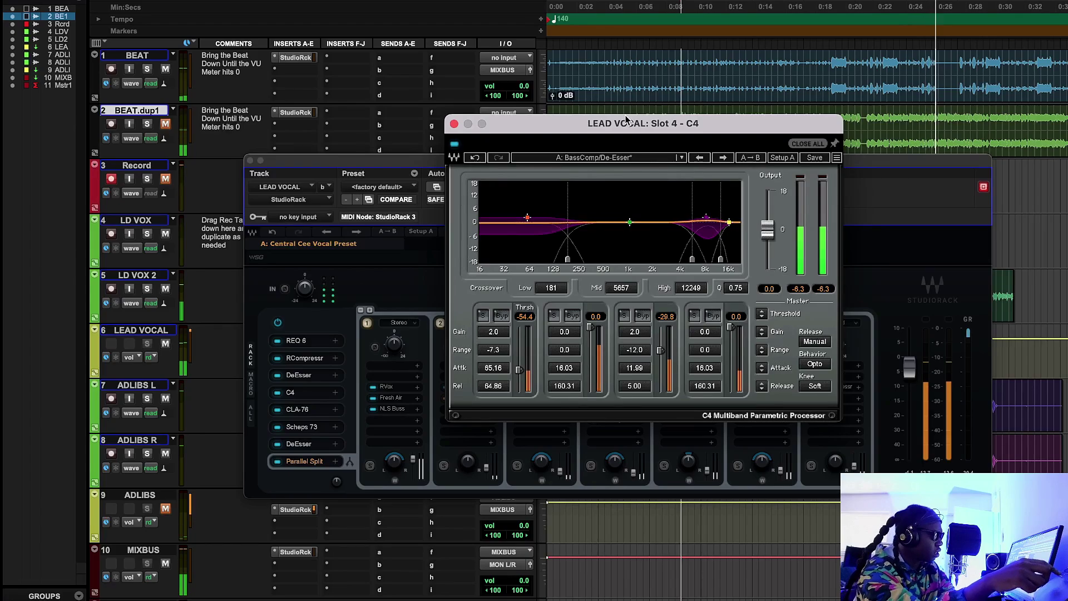
key("space")
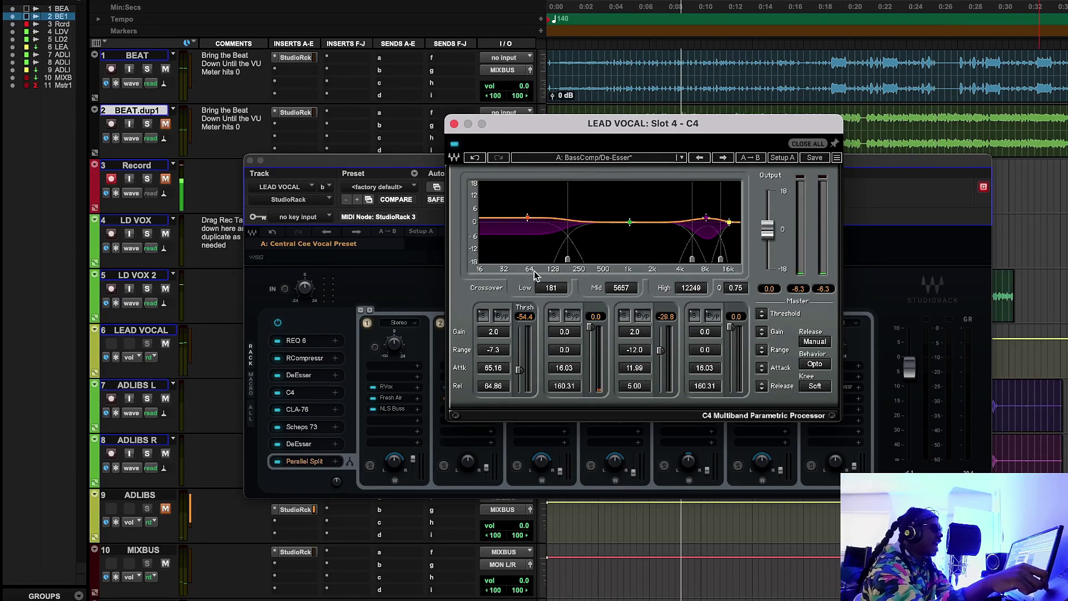
Step: Close the C4, open the CLA-76 from the lead vocal rack and place its window fully in view
left_click(454, 124)
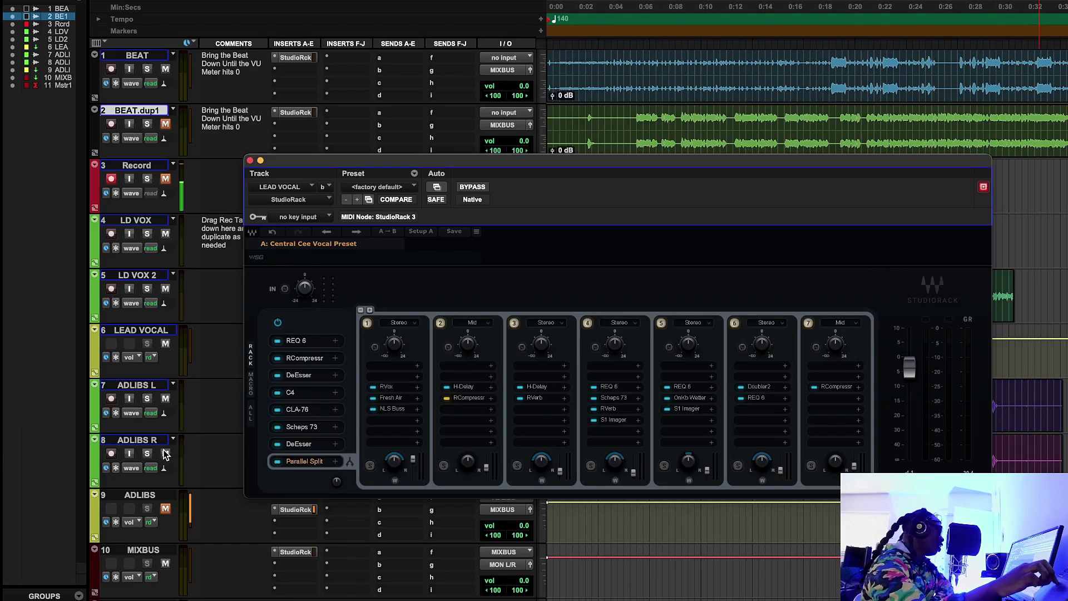
left_click(298, 409)
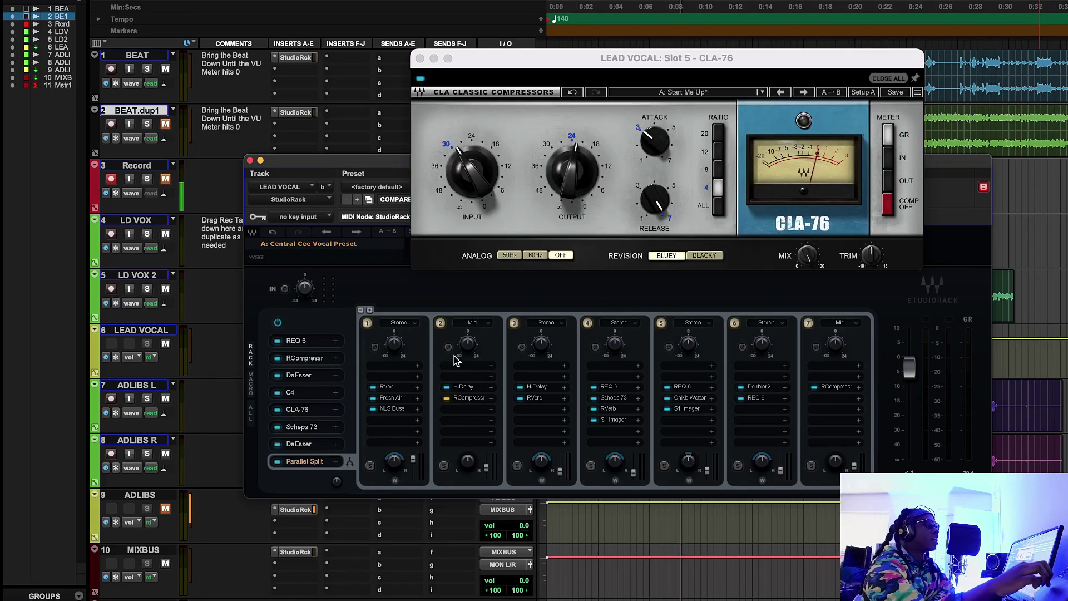
left_click(766, 60)
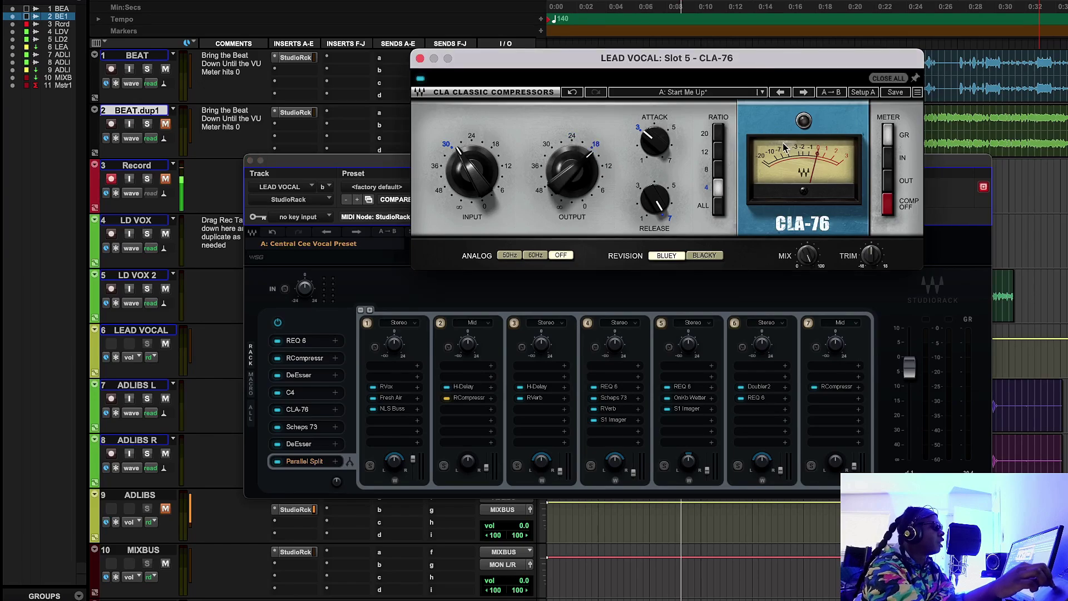
left_click_drag(769, 60, 794, 144)
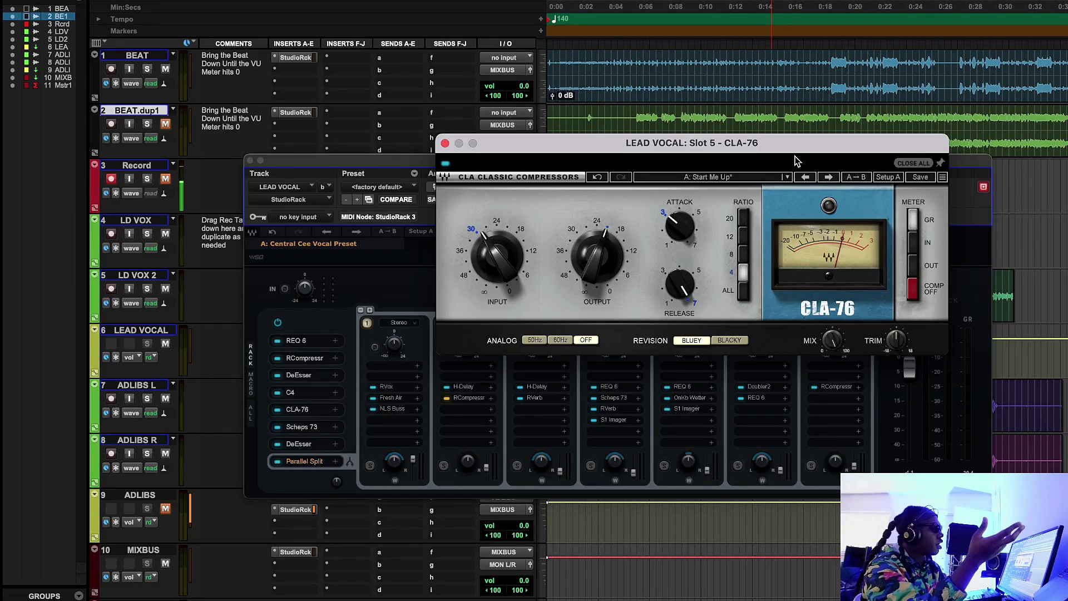
Step: Compare the lead vocal with and without the CLA-76 by switching the plugin off and on during playback
key("space")
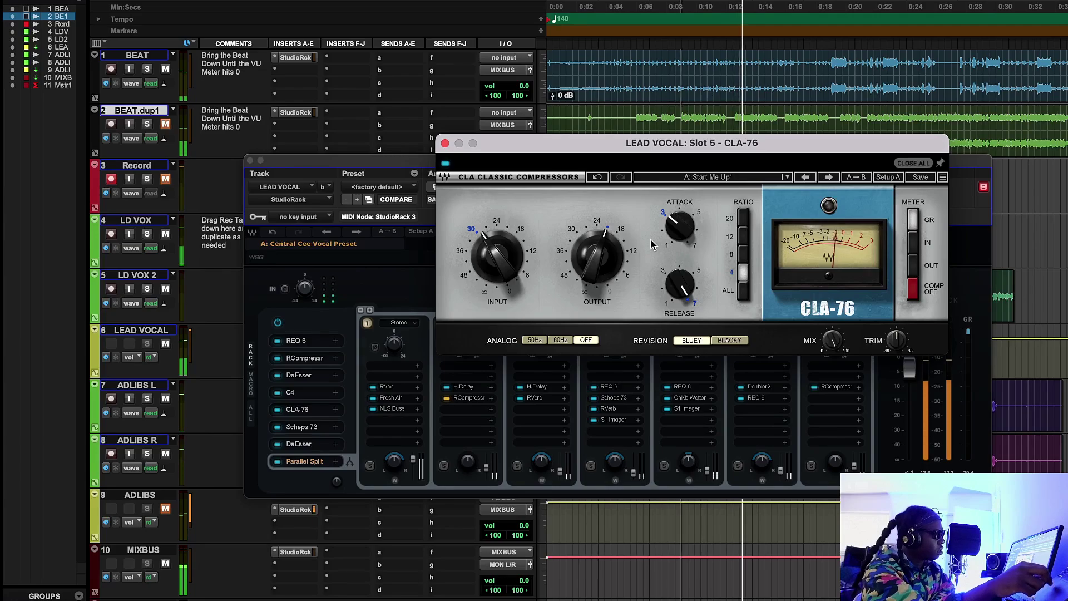
left_click(445, 163)
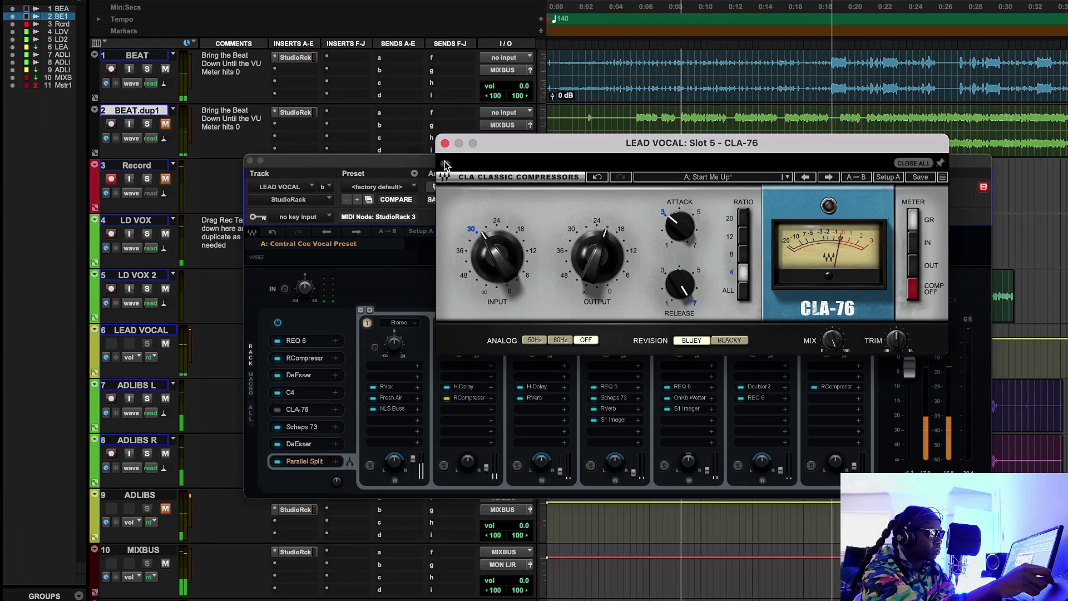
left_click(445, 164)
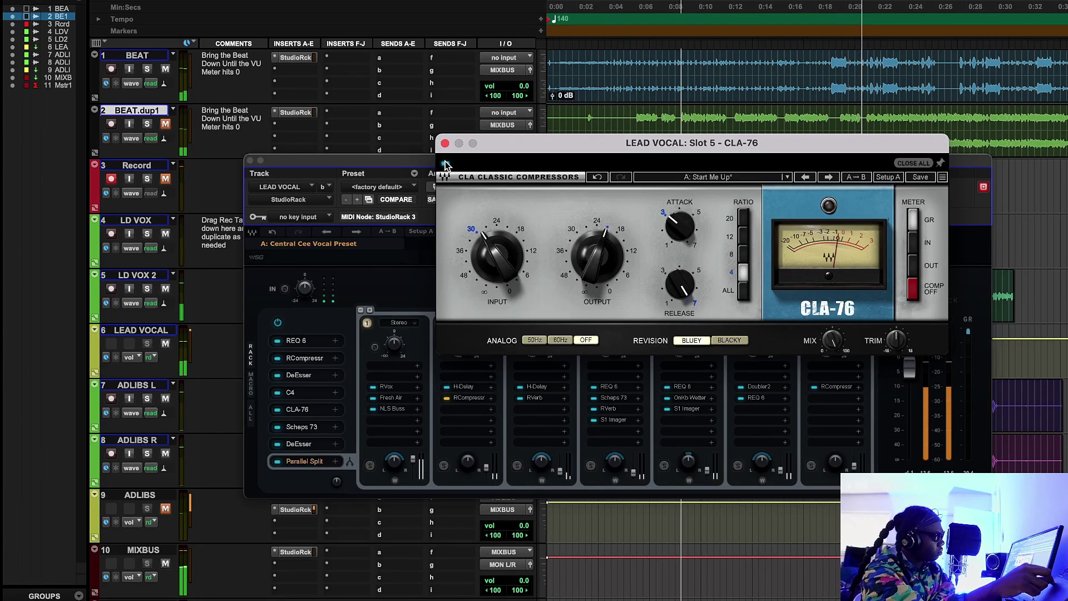
left_click(751, 122)
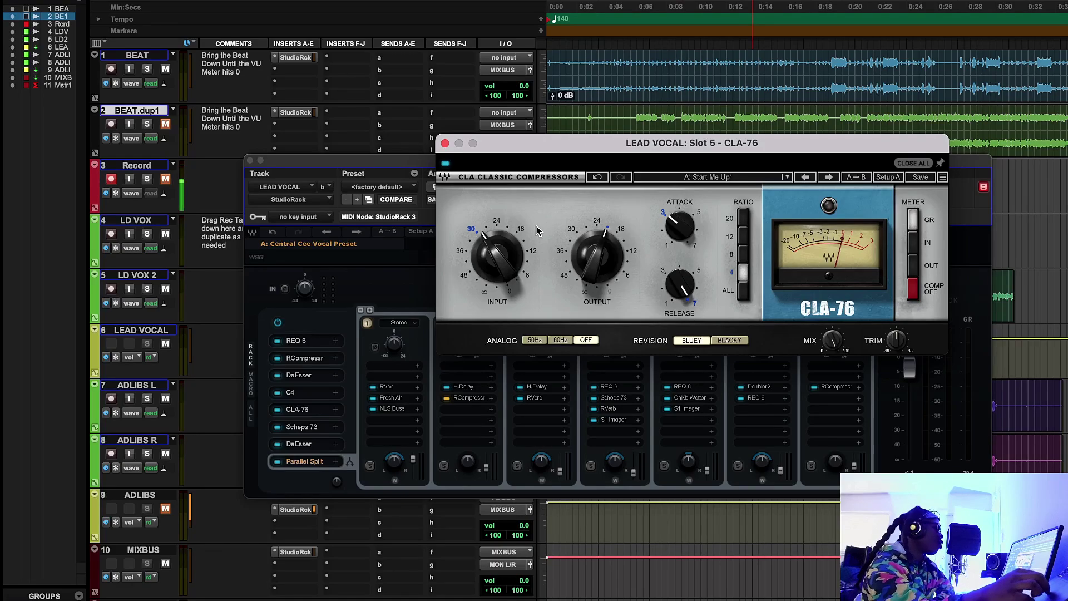
Step: Close the CLA-76, open the Scheps 73 in full view, and examine its high-pass, mid, high and preamp settings
left_click(445, 144)
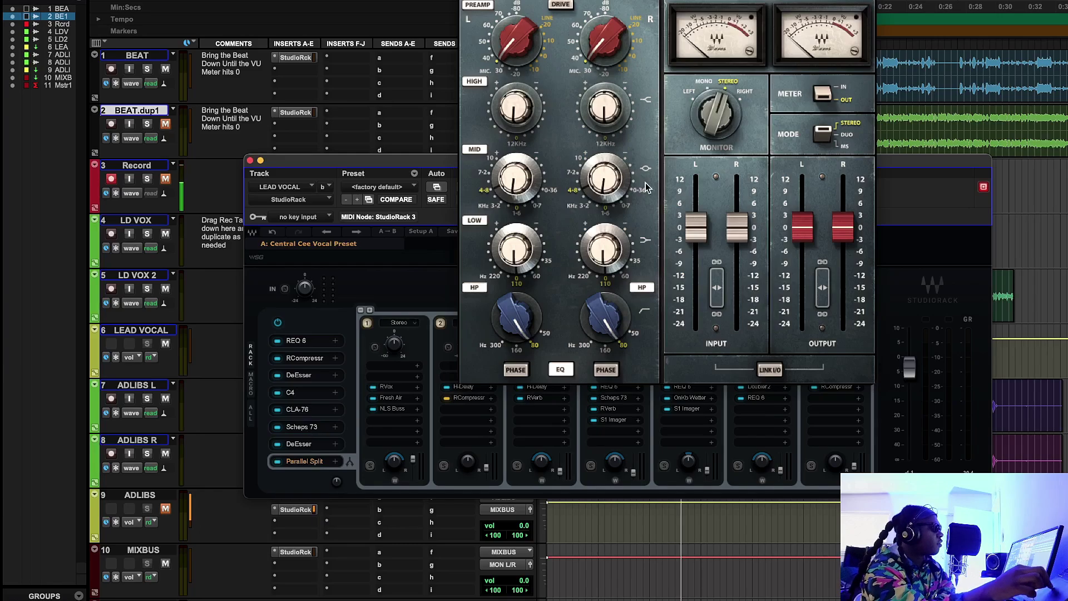
left_click_drag(752, 0, 749, 71)
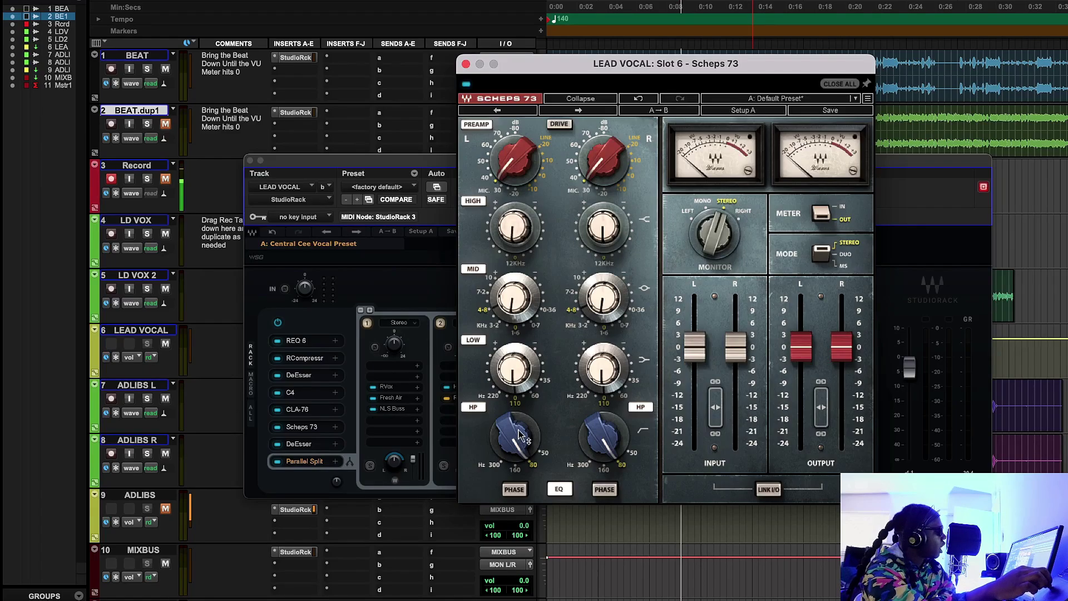
left_click(481, 409)
left_click(480, 409)
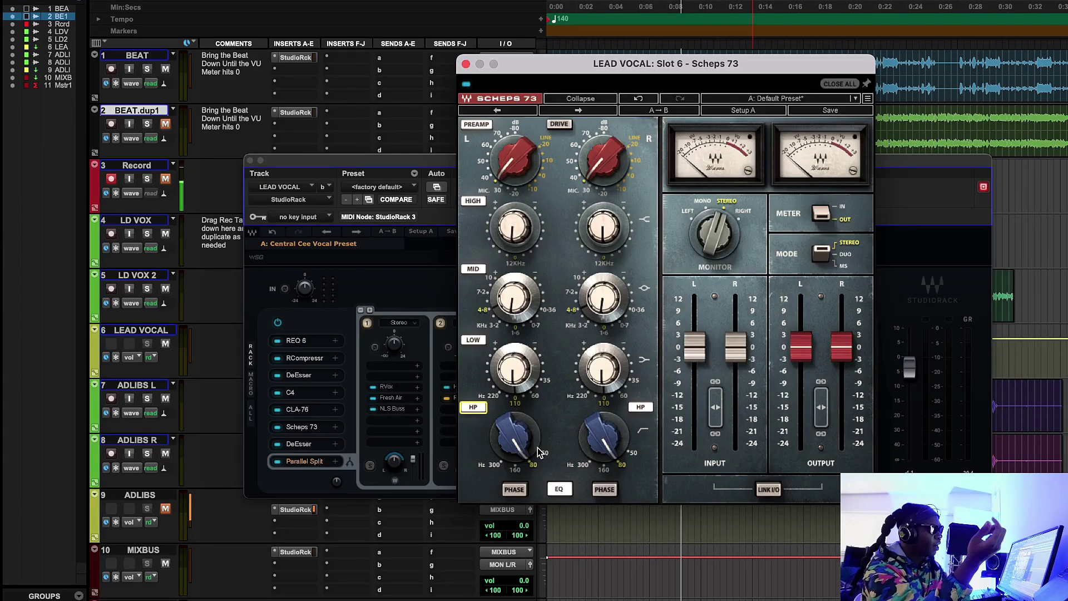
left_click_drag(515, 298, 514, 288)
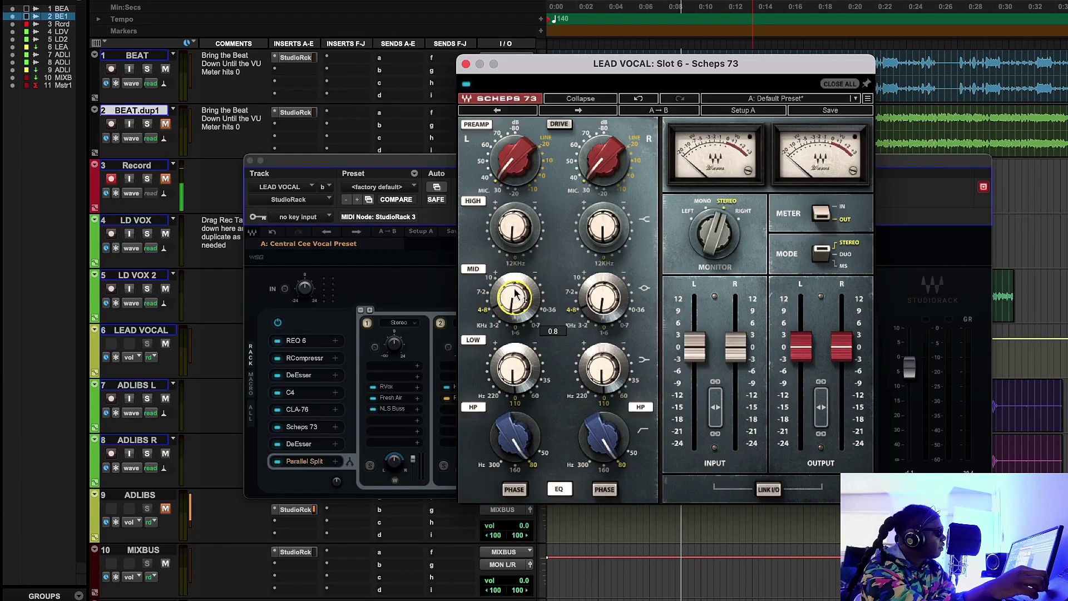
left_click(515, 227)
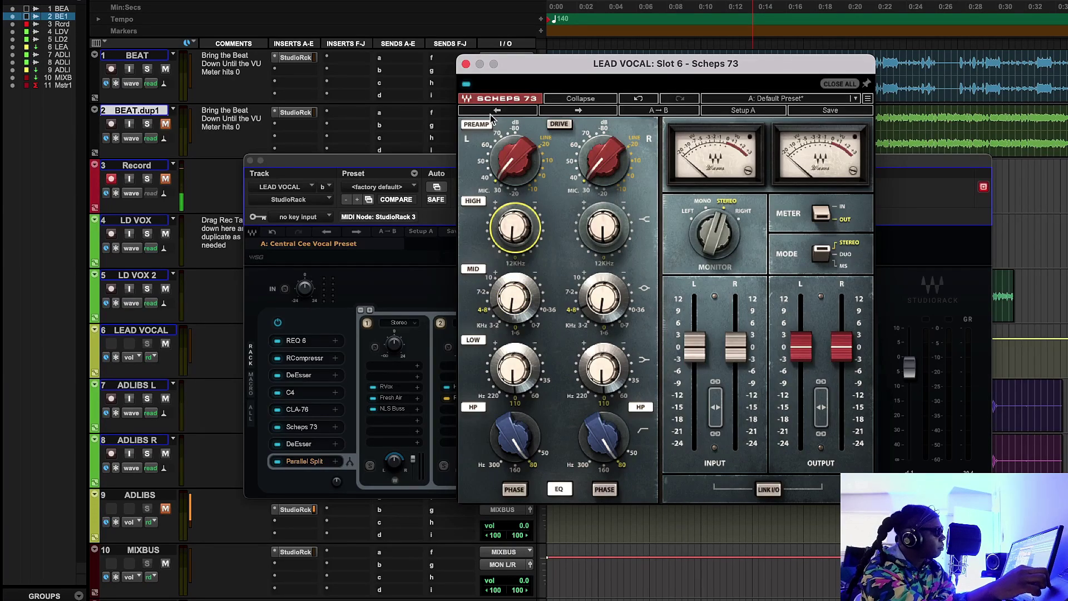
mouse_move(517, 148)
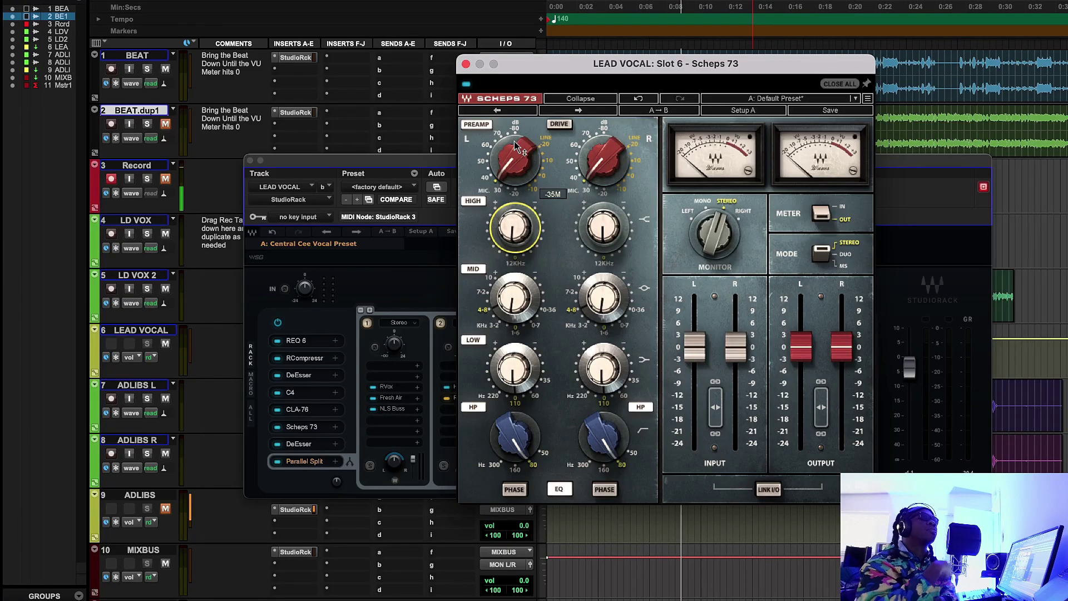
Step: Play the mix and switch the Scheps 73 off and on twice to compare its effect on the lead vocal
key("space")
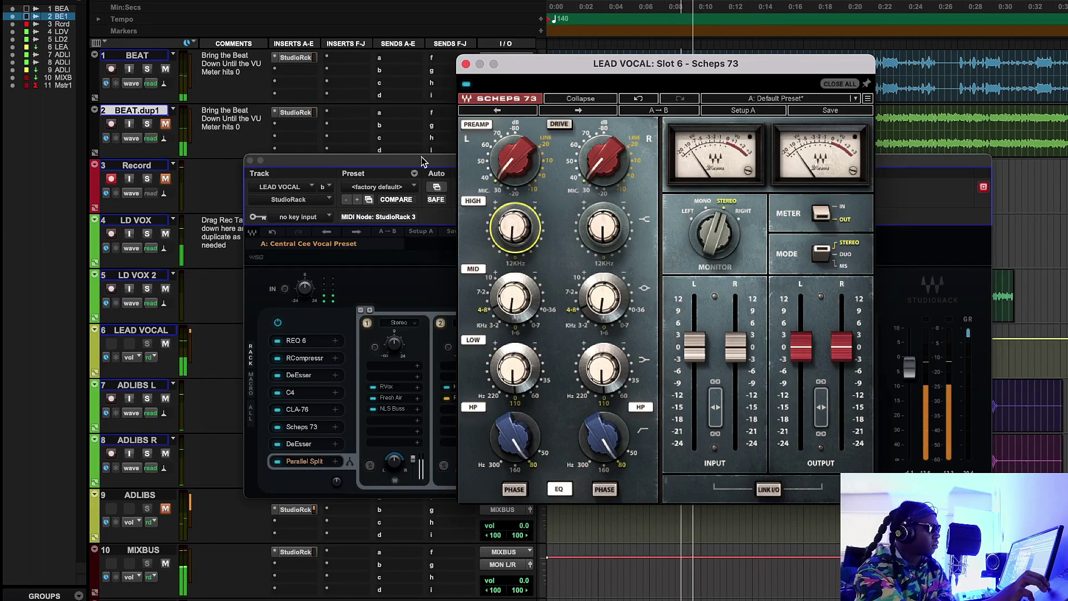
left_click(466, 83)
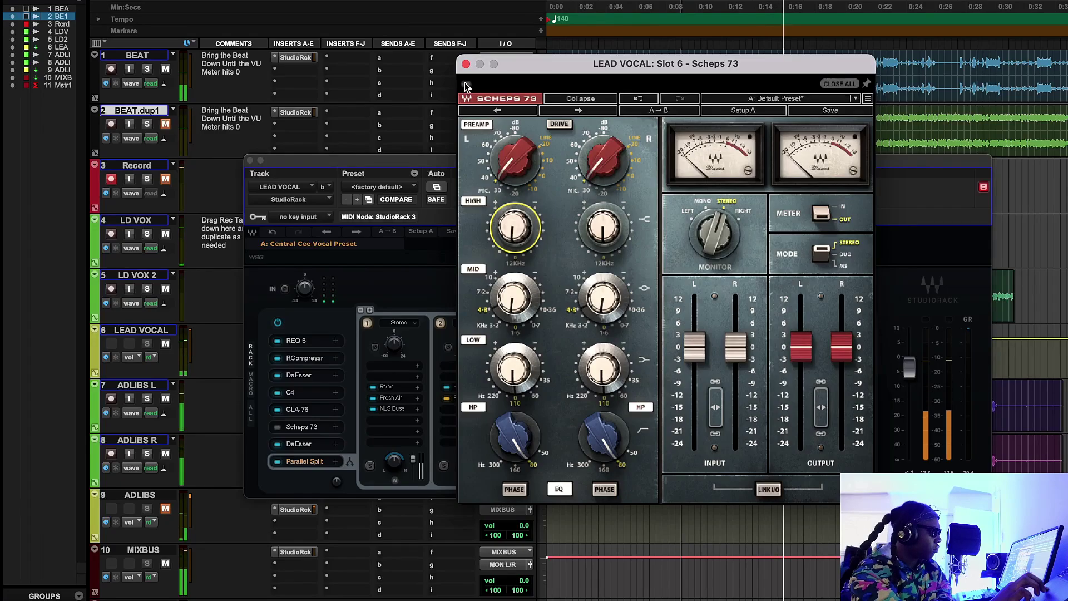
left_click(466, 84)
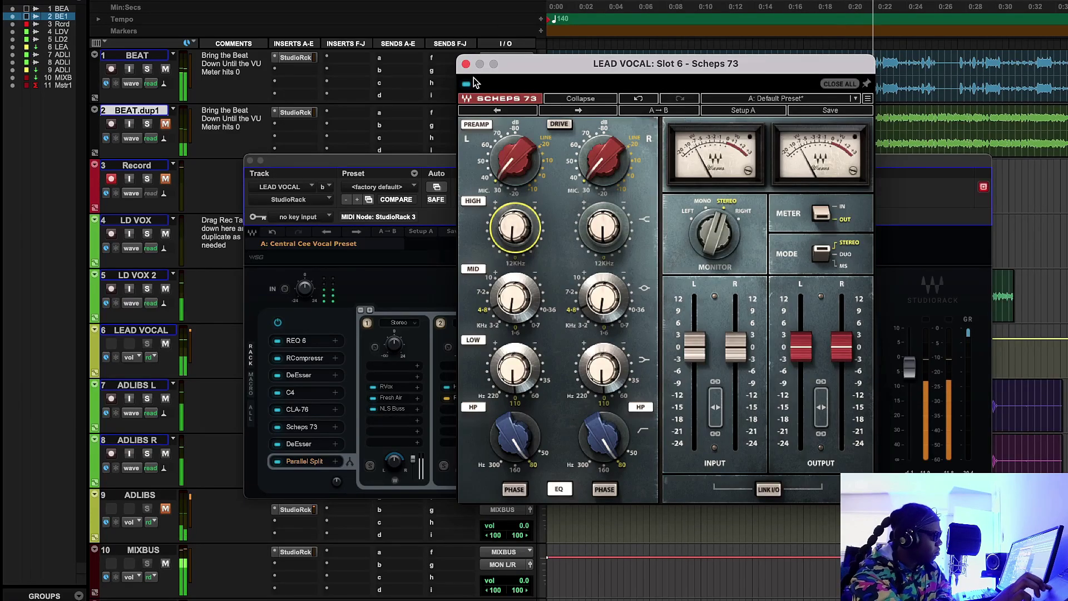
left_click(467, 85)
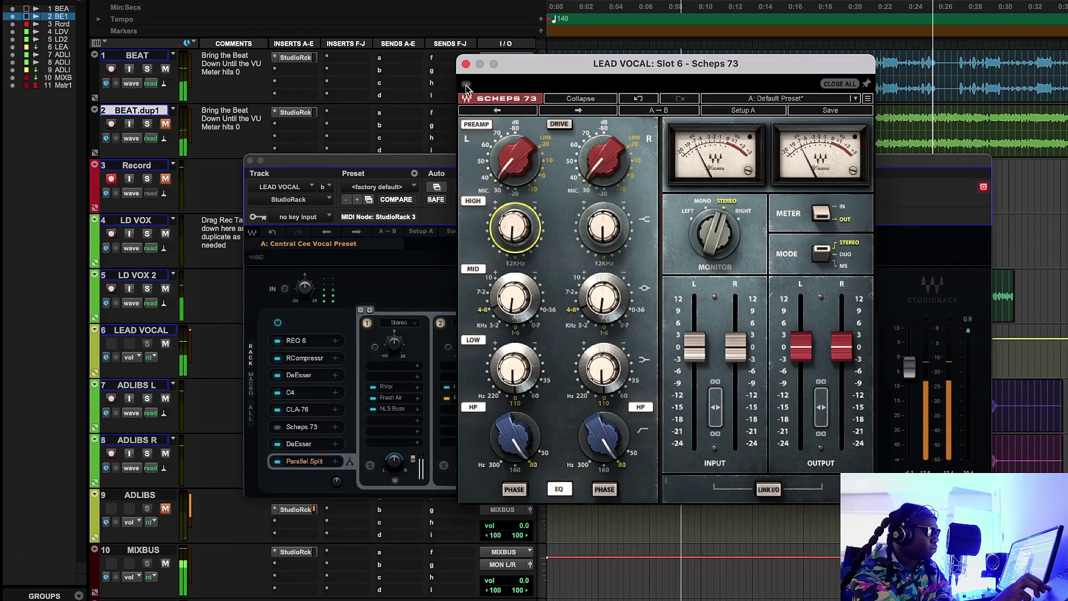
left_click(466, 85)
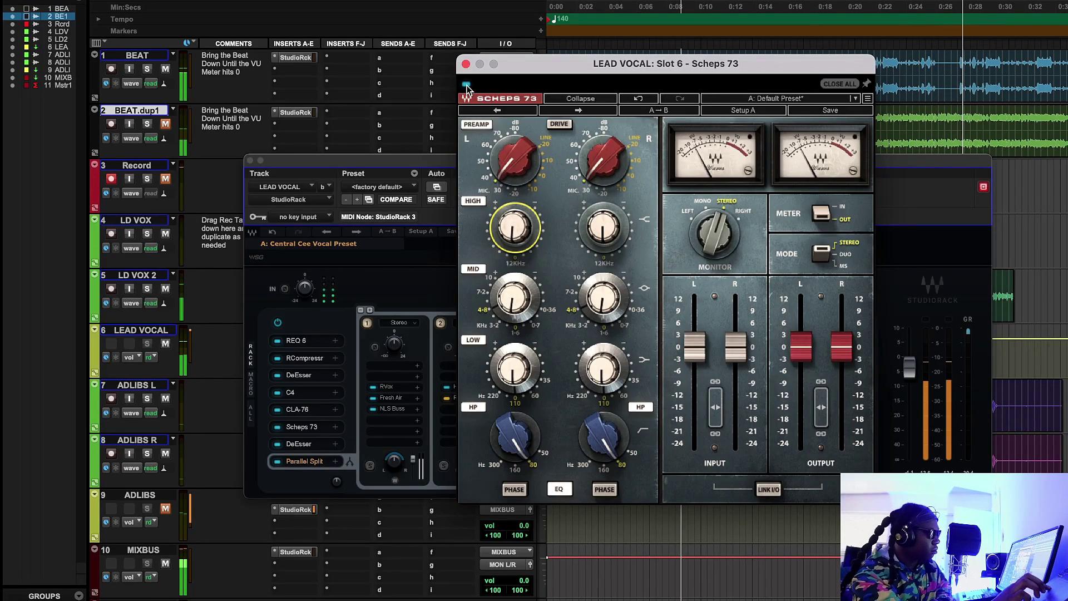
key("space")
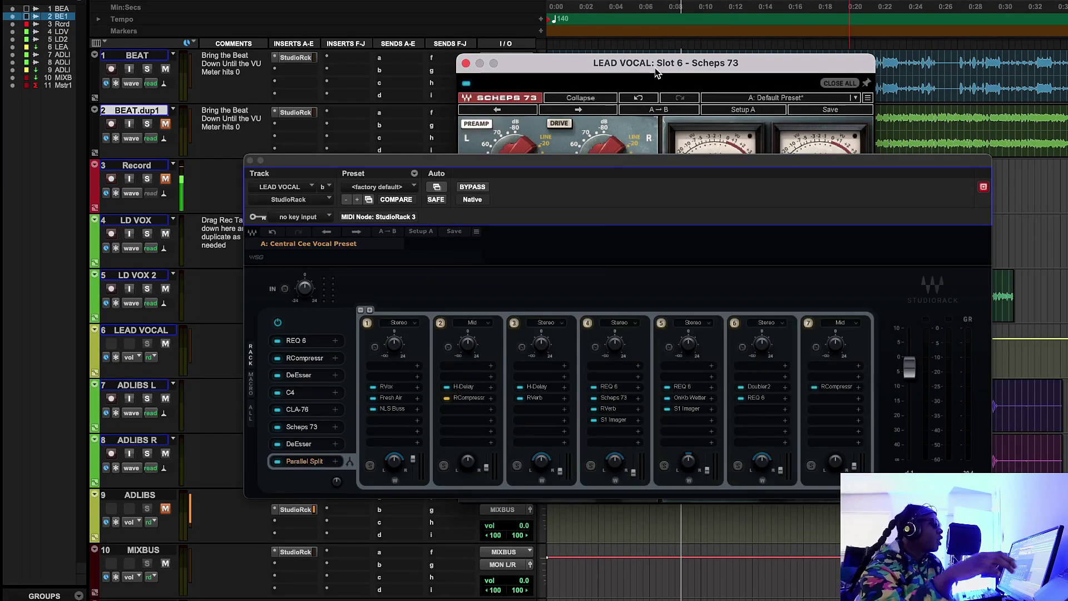
Step: Close the Scheps 73 and open the second DeEsser, in slot 7 of the lead vocal rack
left_click(655, 68)
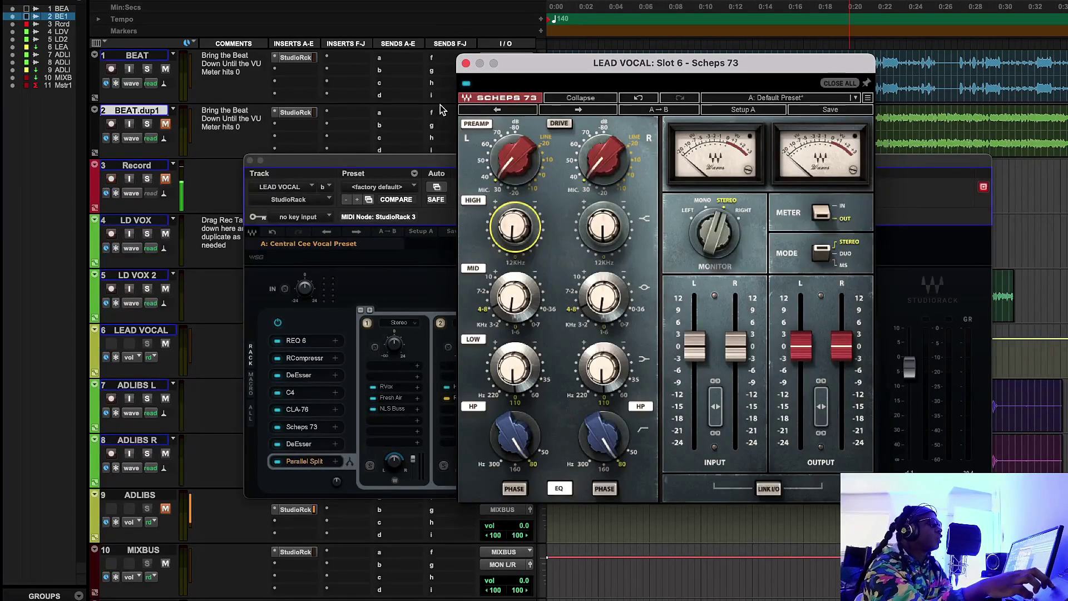
left_click(466, 63)
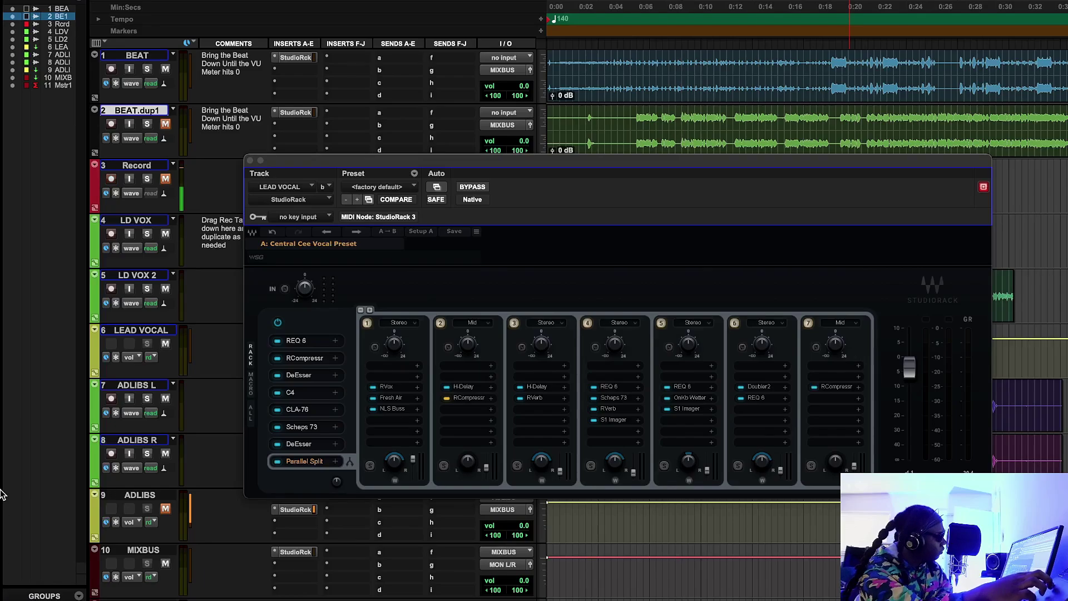
left_click(312, 443)
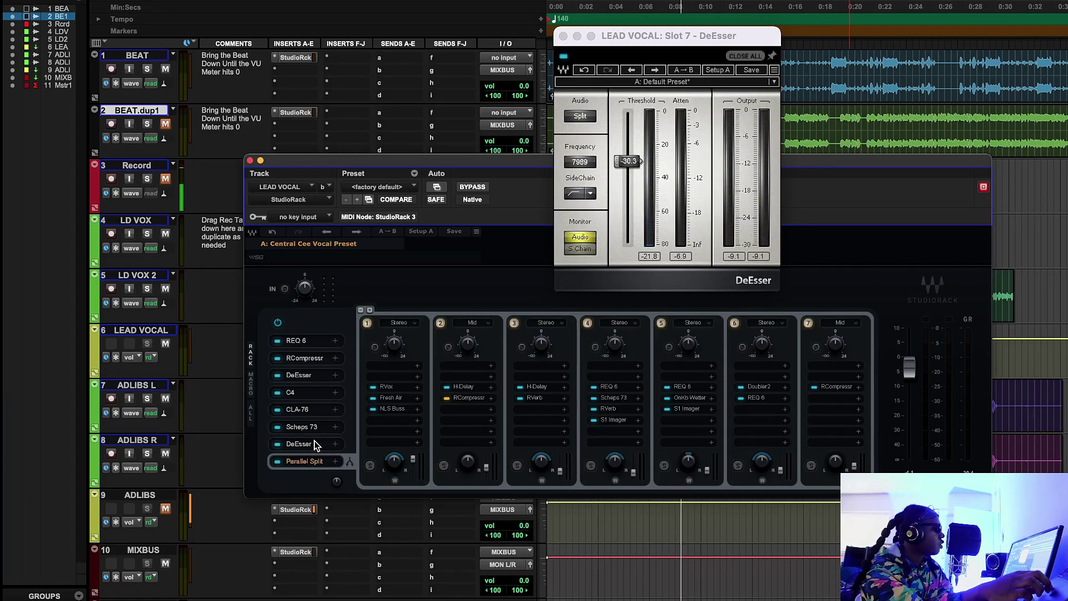
Step: Close the second DeEsser, open the RVox in the first parallel chain, and reposition its window over the rack
left_click(314, 443)
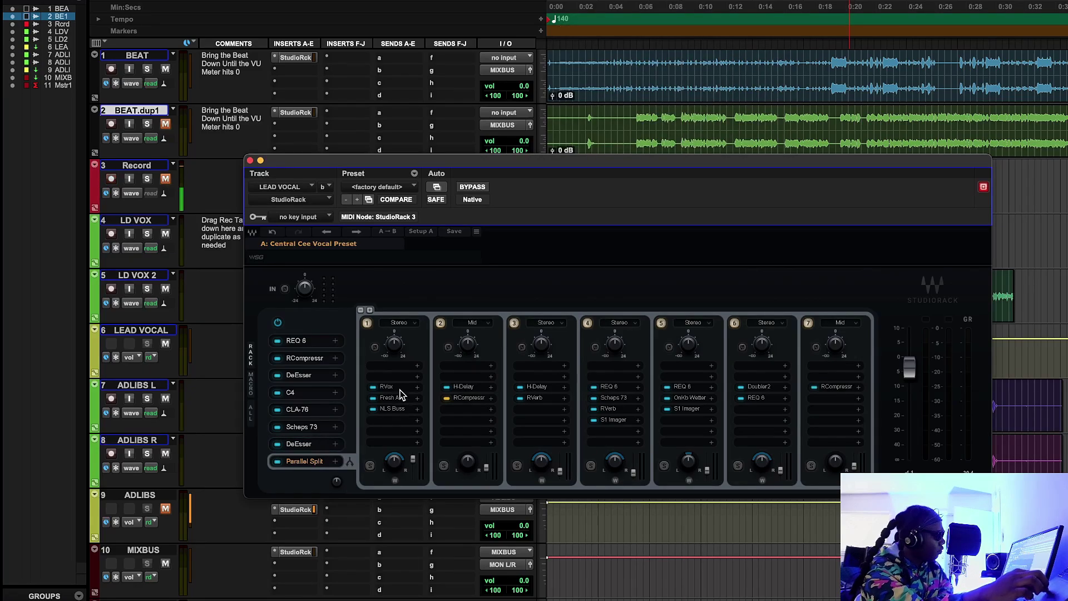
left_click(386, 386)
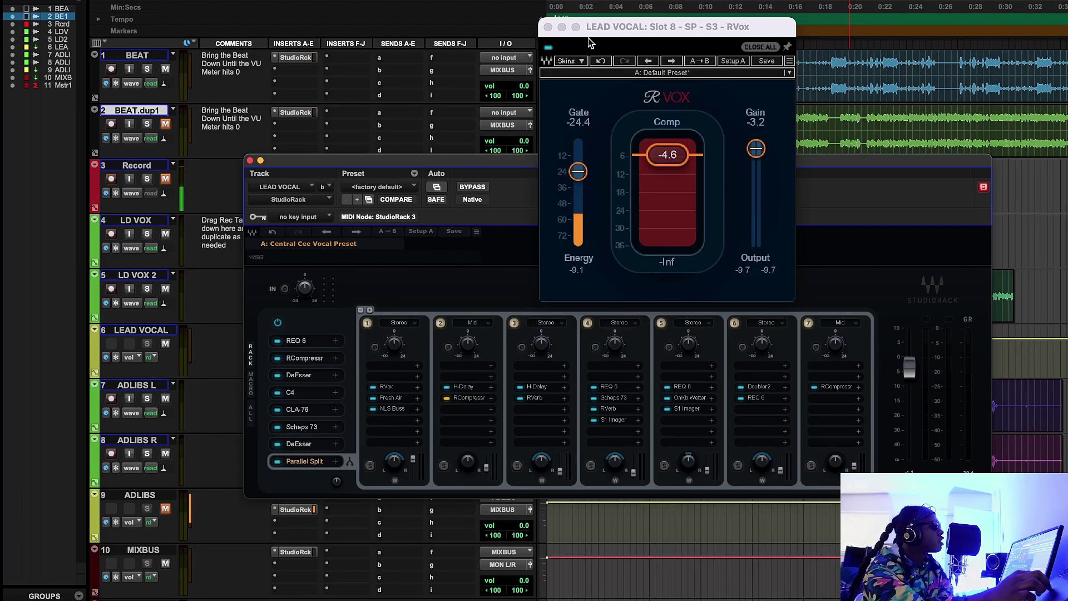
left_click(686, 28)
left_click_drag(687, 31, 691, 155)
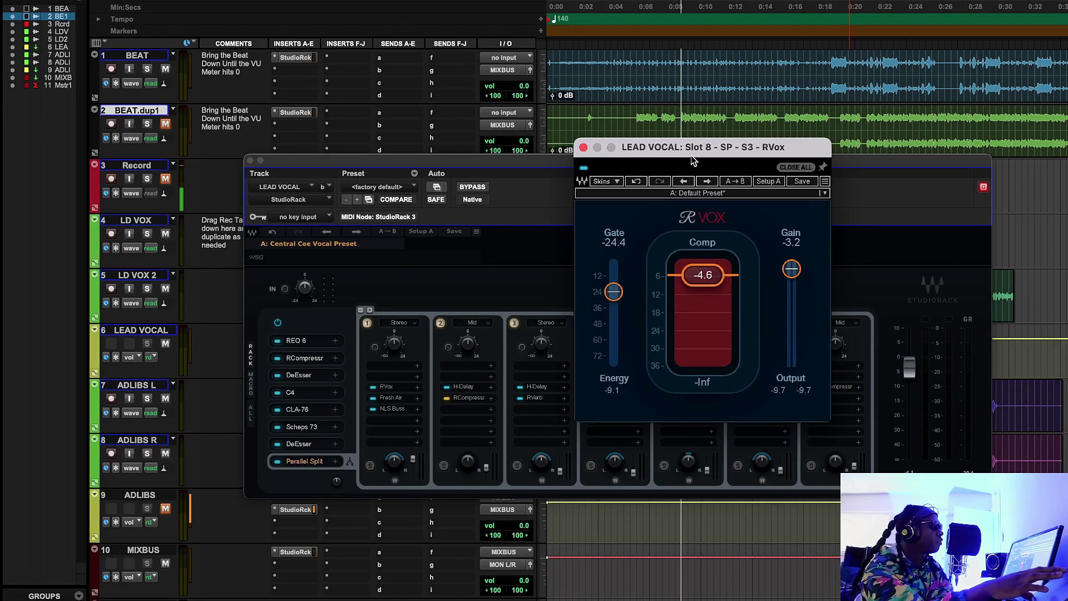
Step: Play the mix and switch the RVox off and on to compare its effect on the lead vocal
key("space")
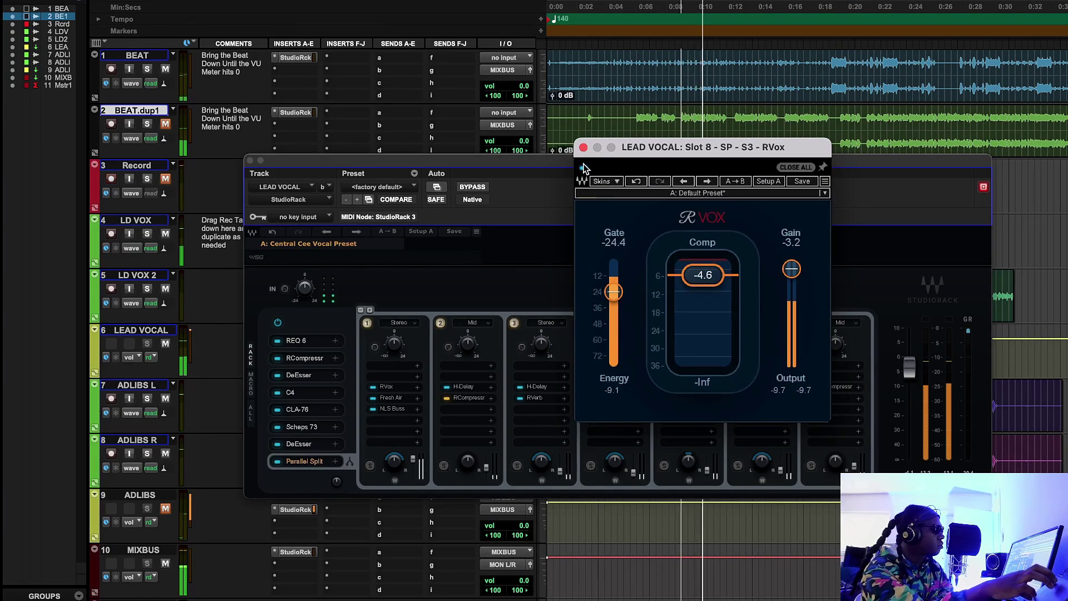
left_click(583, 167)
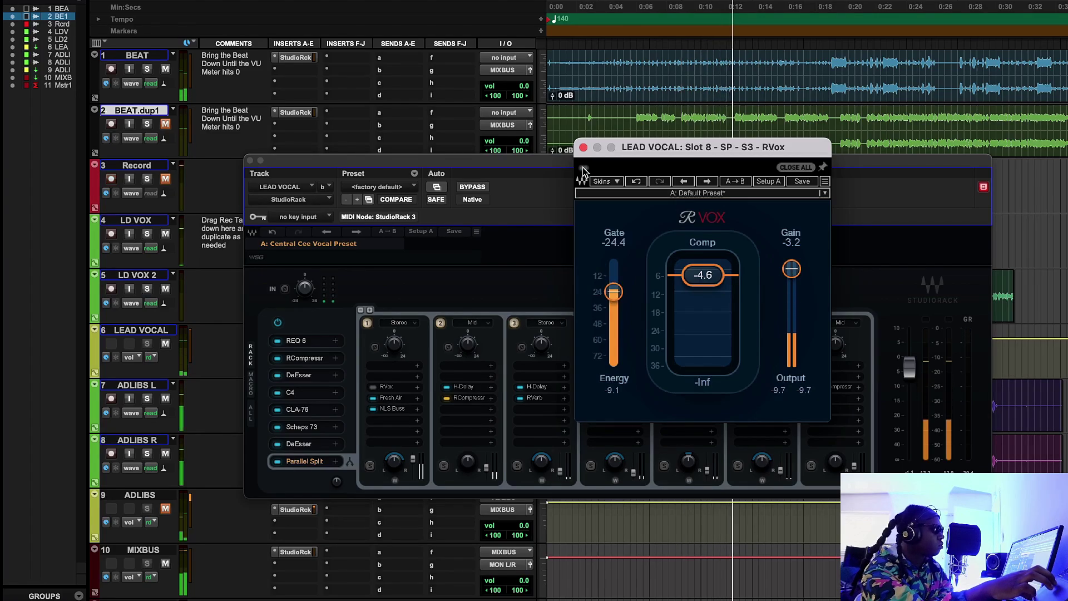
left_click(583, 168)
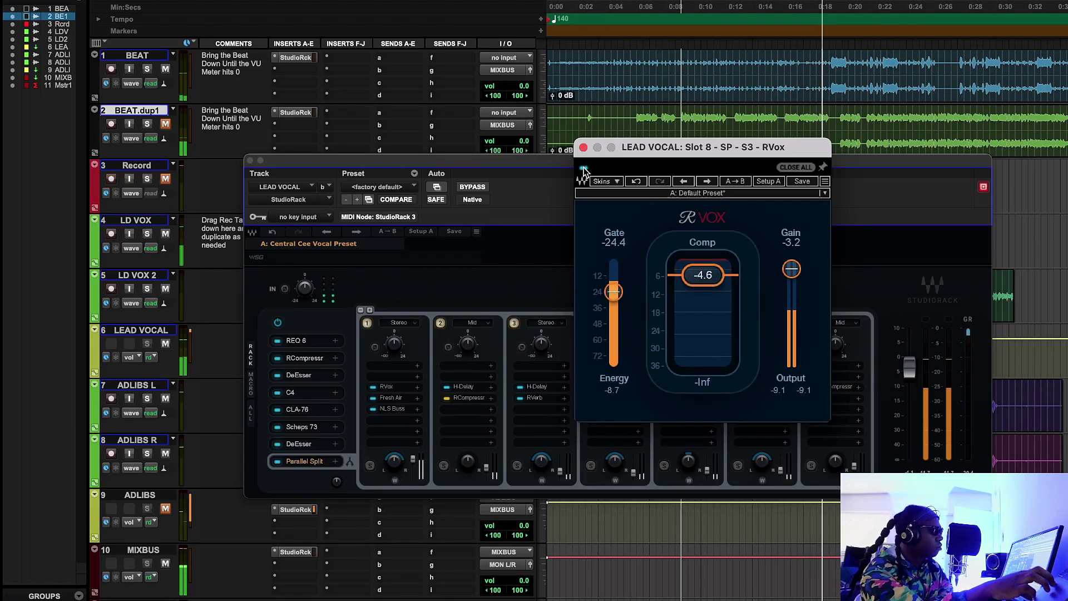
left_click(583, 168)
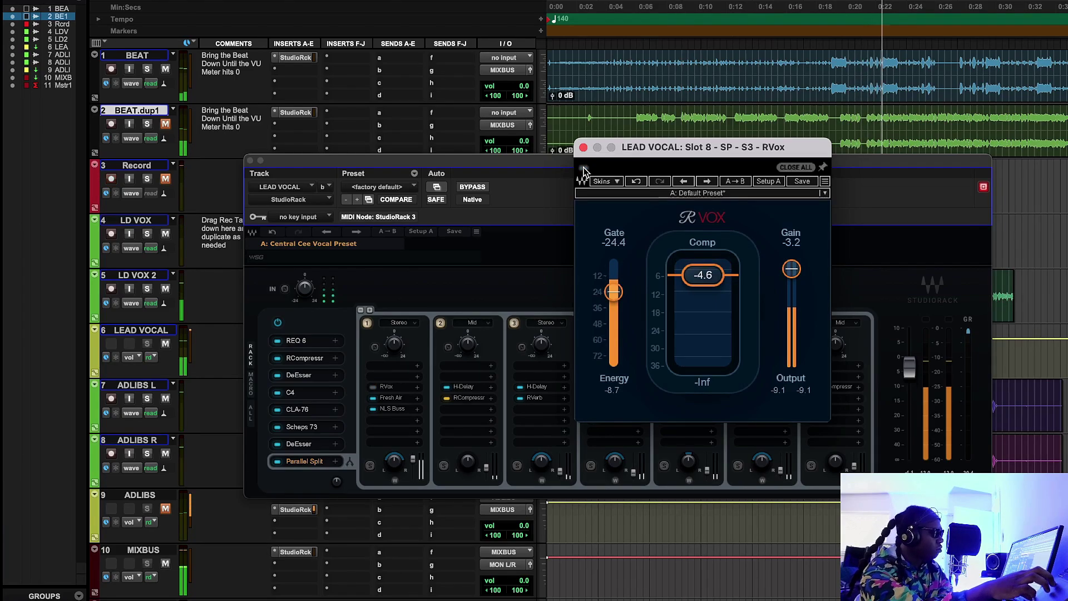
Step: Set the RVox gain to -3.3, stop playback and close the plugin
left_click_drag(791, 269, 790, 278)
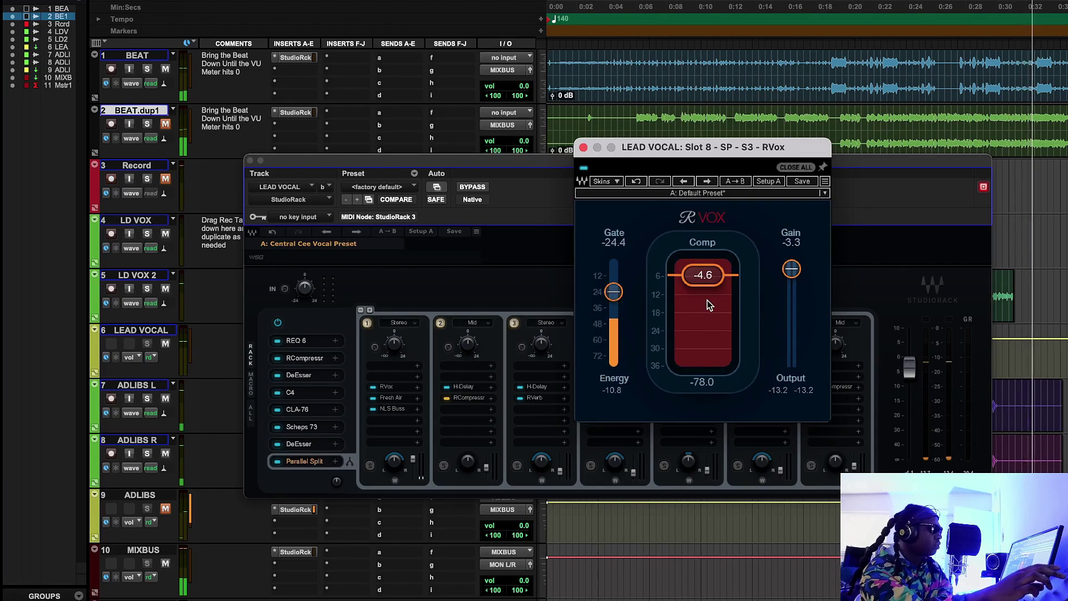
key("space")
left_click(583, 148)
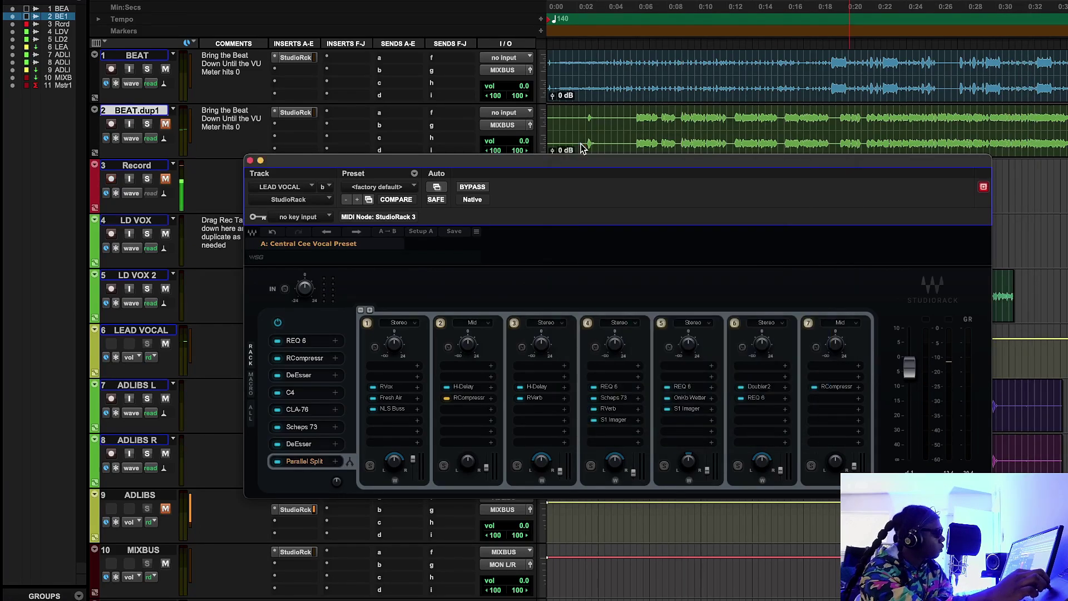
Step: Reopen the RVox, set its compression to -4.5 and close it
left_click(397, 389)
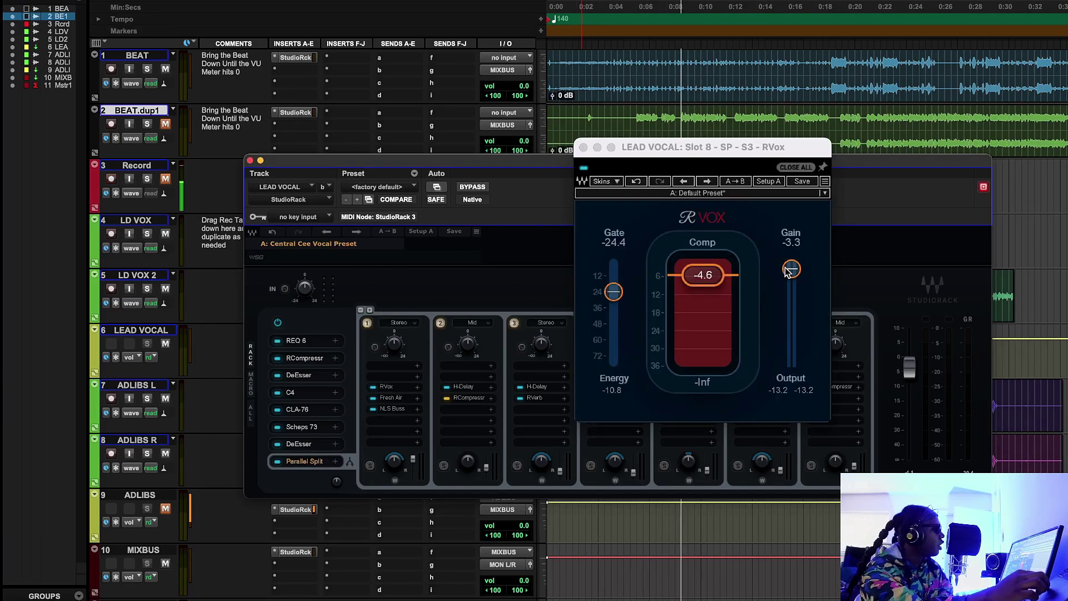
left_click_drag(703, 276, 704, 273)
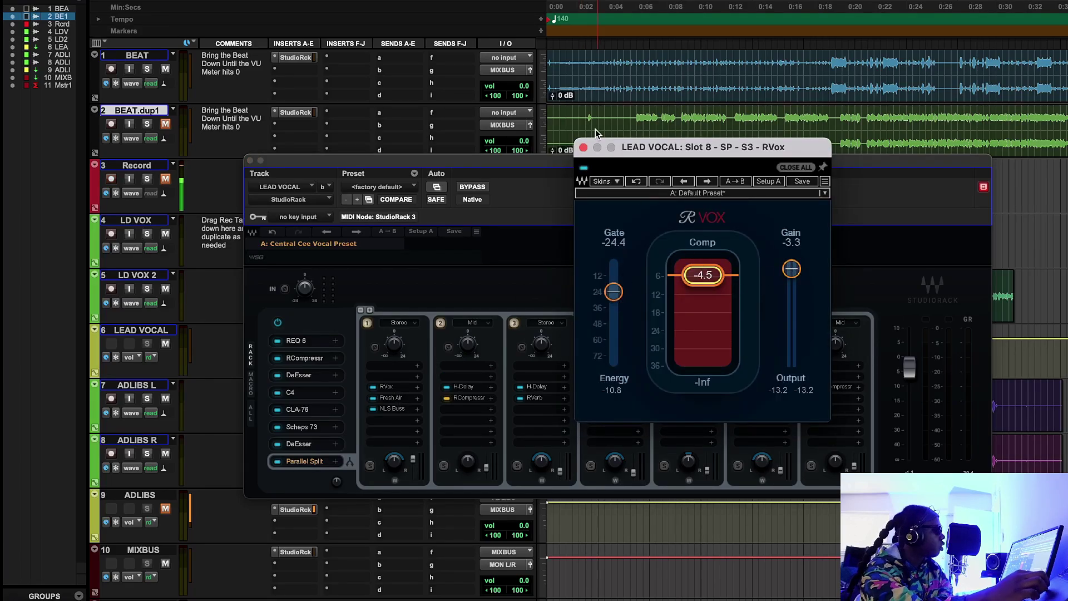
left_click(583, 147)
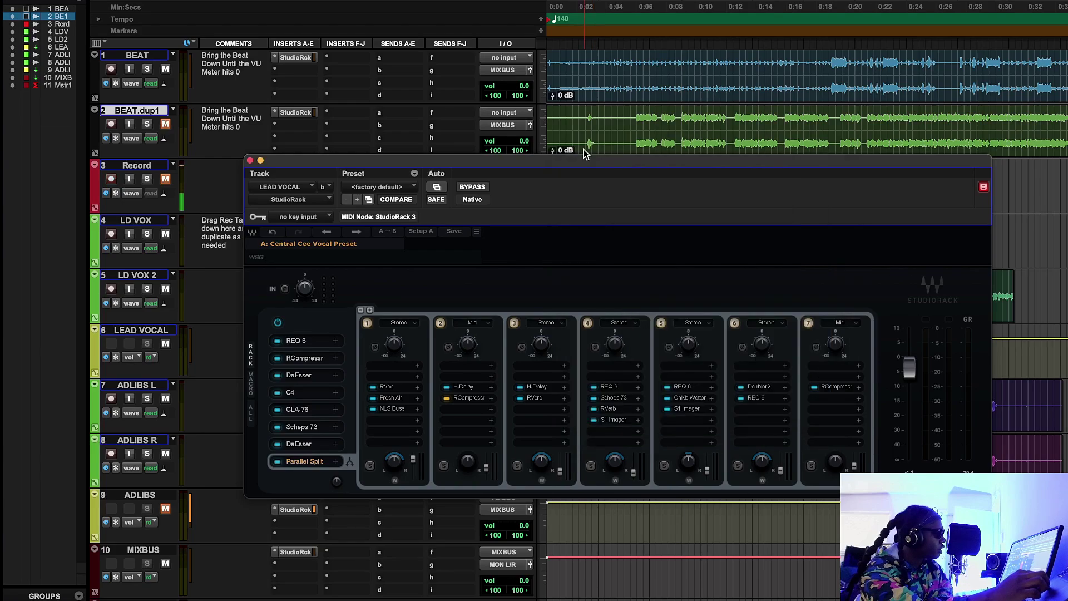
Step: Open Fresh Air in the first parallel chain and bring its whole window into view
left_click(391, 398)
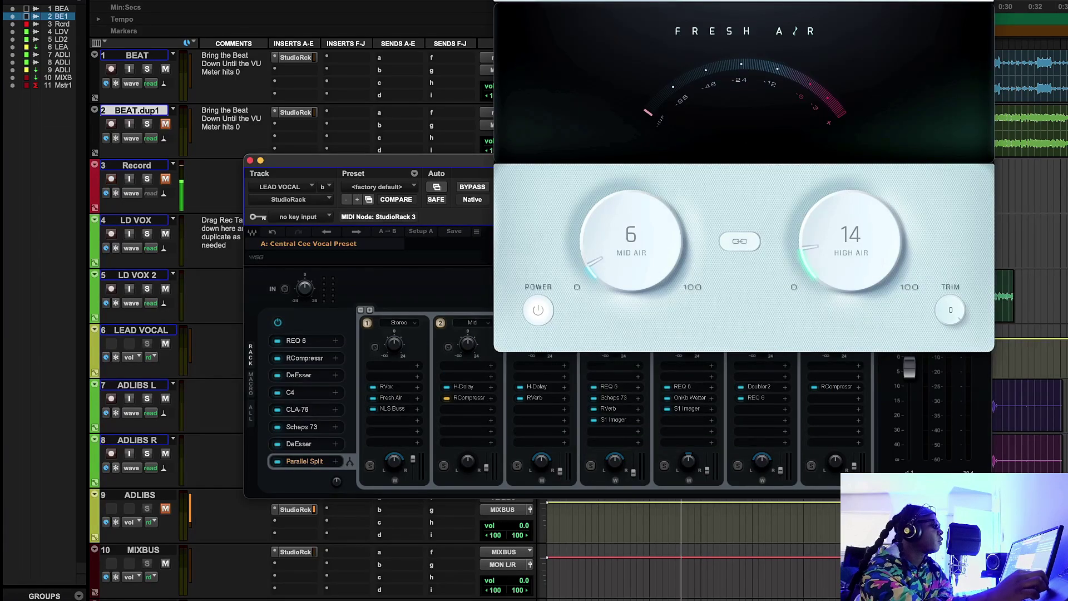
left_click_drag(767, 0, 744, 142)
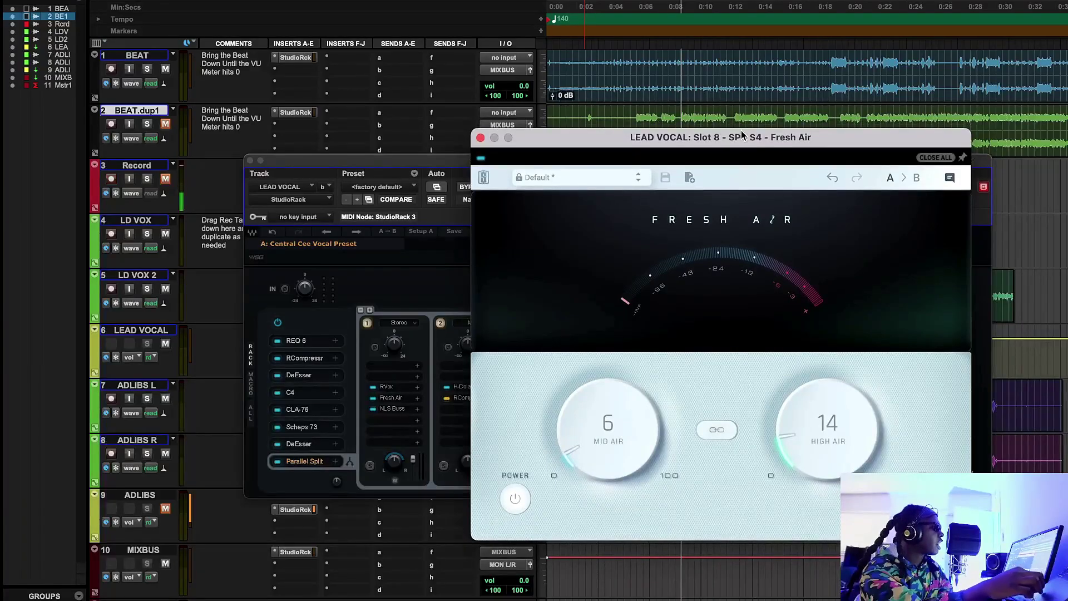
left_click(715, 89)
Step: Compare the lead vocal with and without Fresh Air by switching it off and on during playback, and close the plugin
key("space")
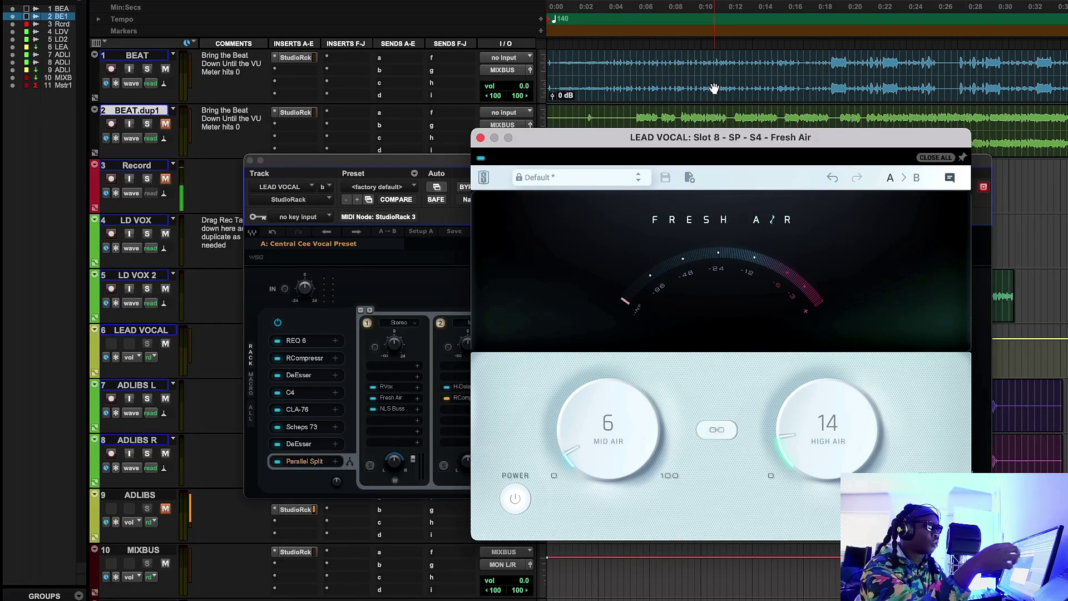
key("space")
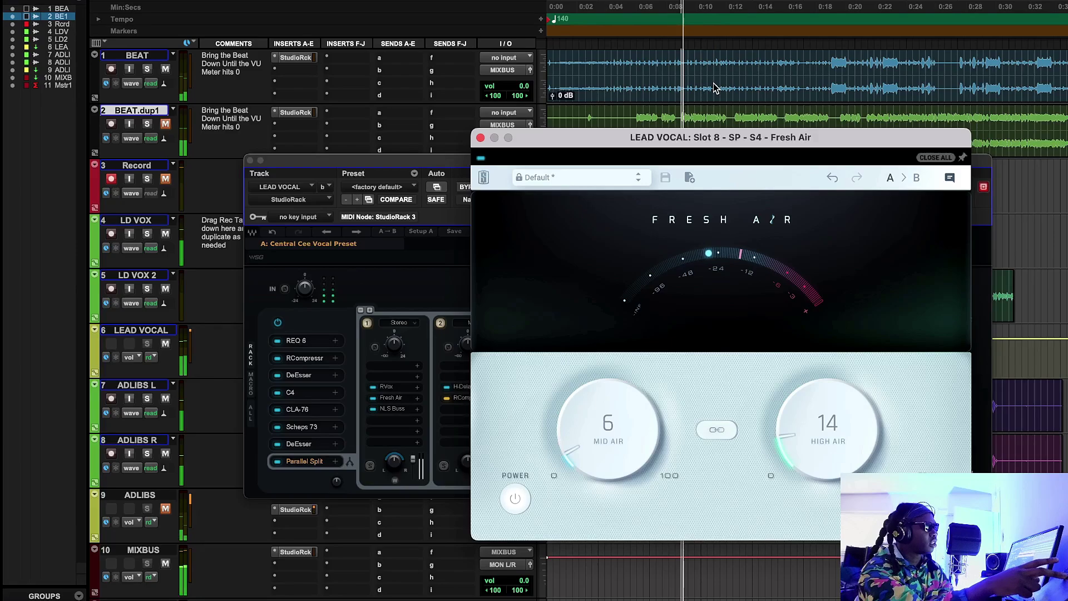
left_click(481, 159)
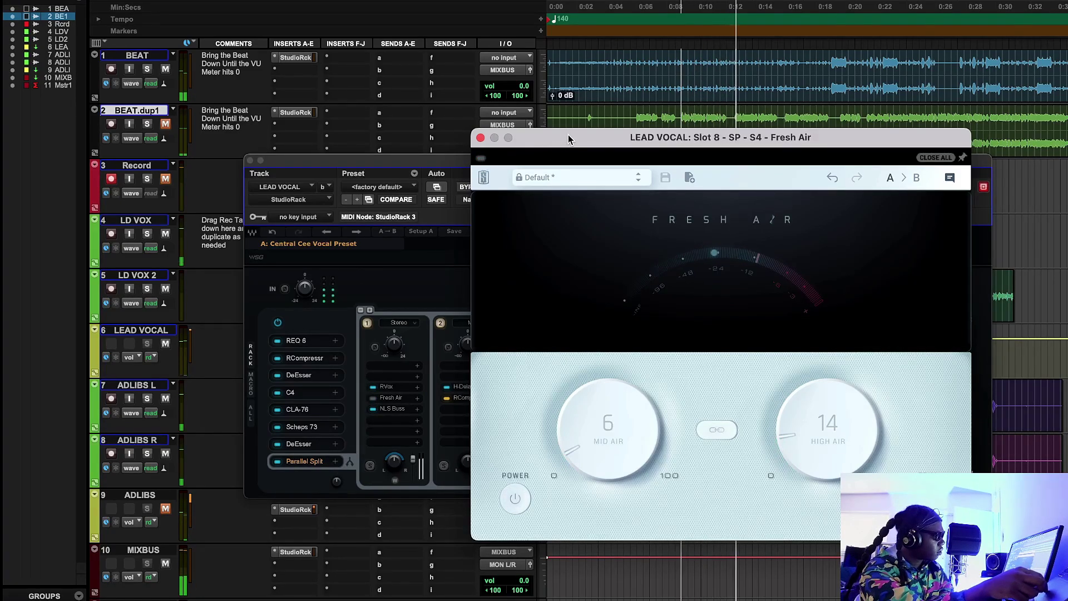
left_click_drag(568, 138, 529, 138)
left_click_drag(493, 140, 486, 140)
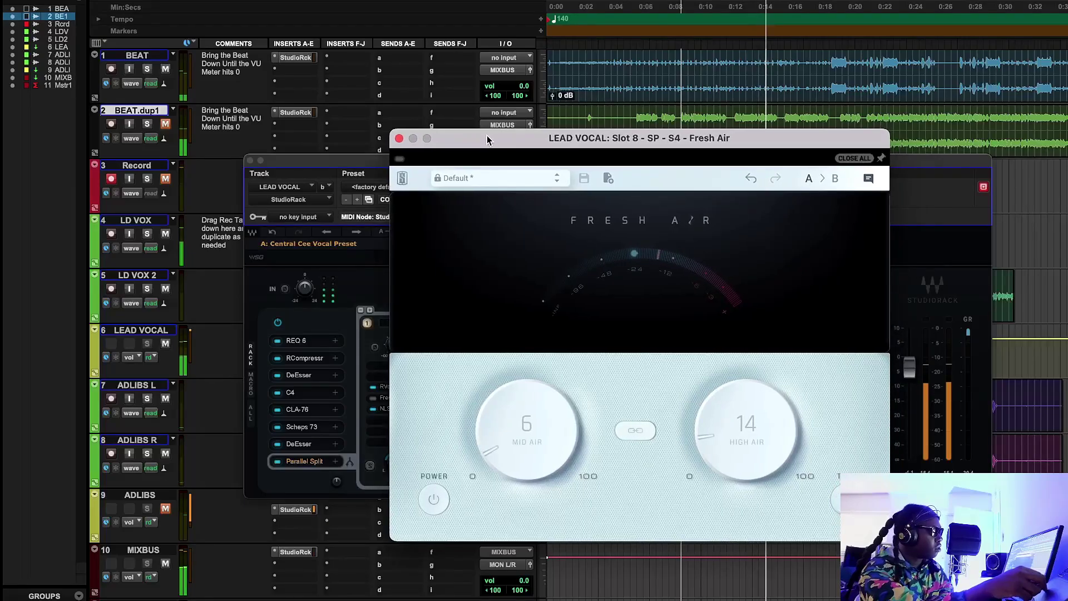
left_click(400, 159)
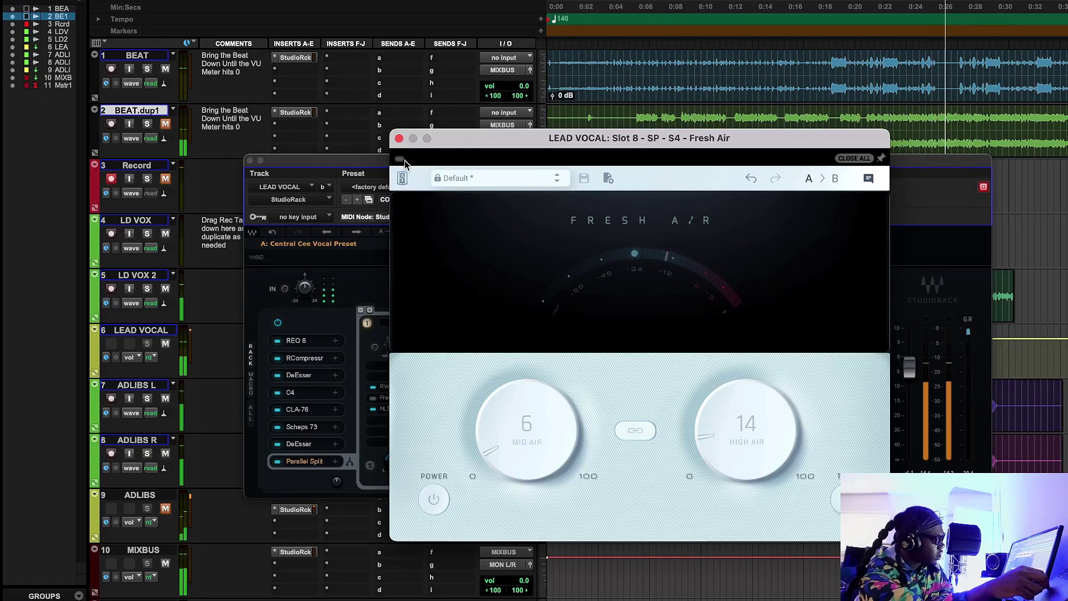
left_click(402, 159)
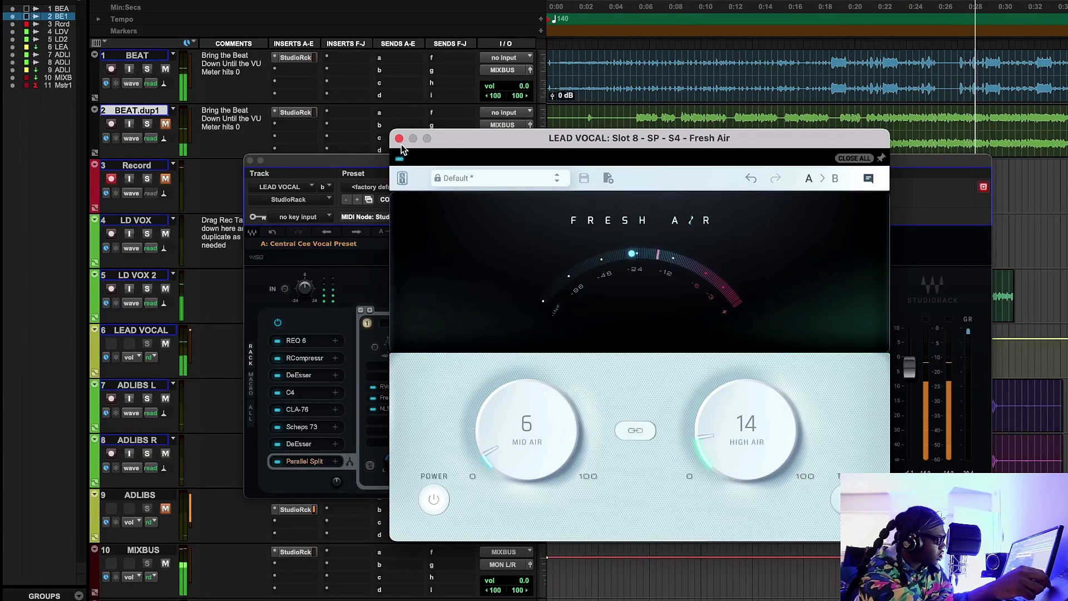
left_click(399, 138)
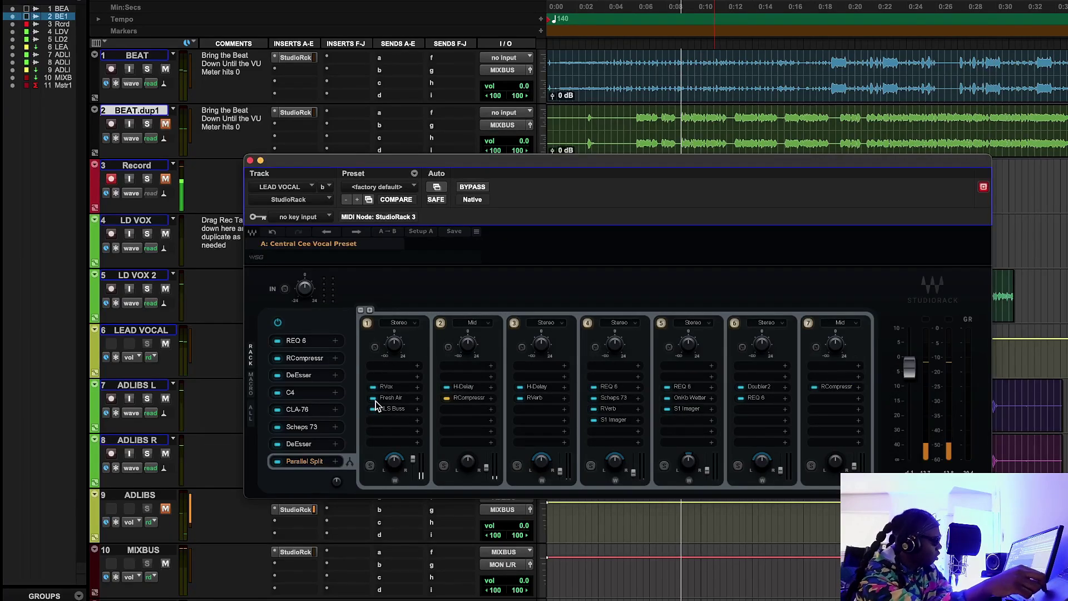
Step: Open the NLS Buss in the first parallel chain and switch it off and on during playback to compare the vocal
left_click(388, 408)
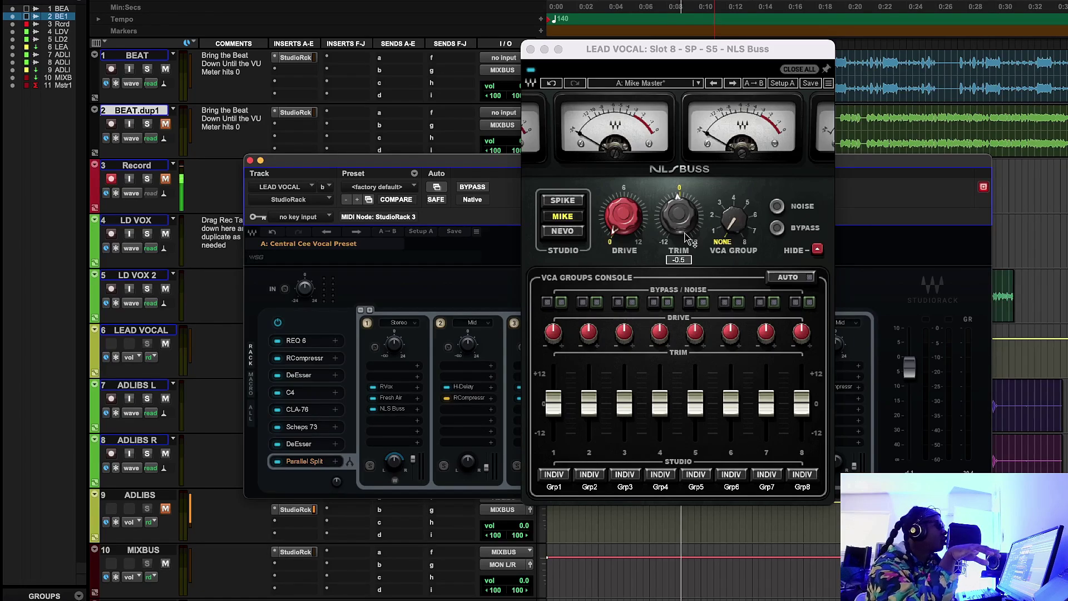
key("space")
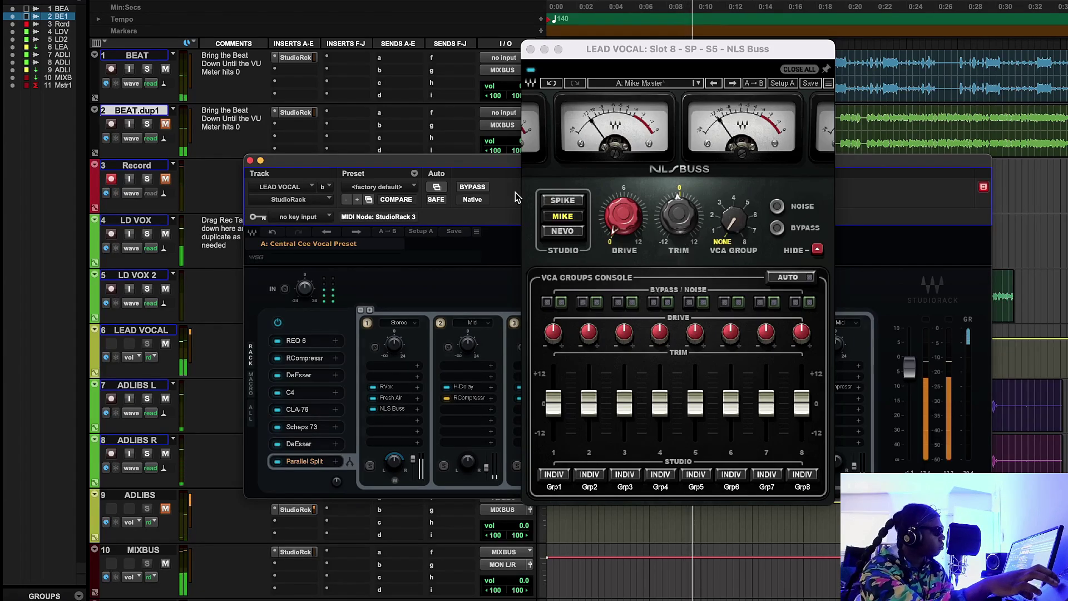
left_click(531, 71)
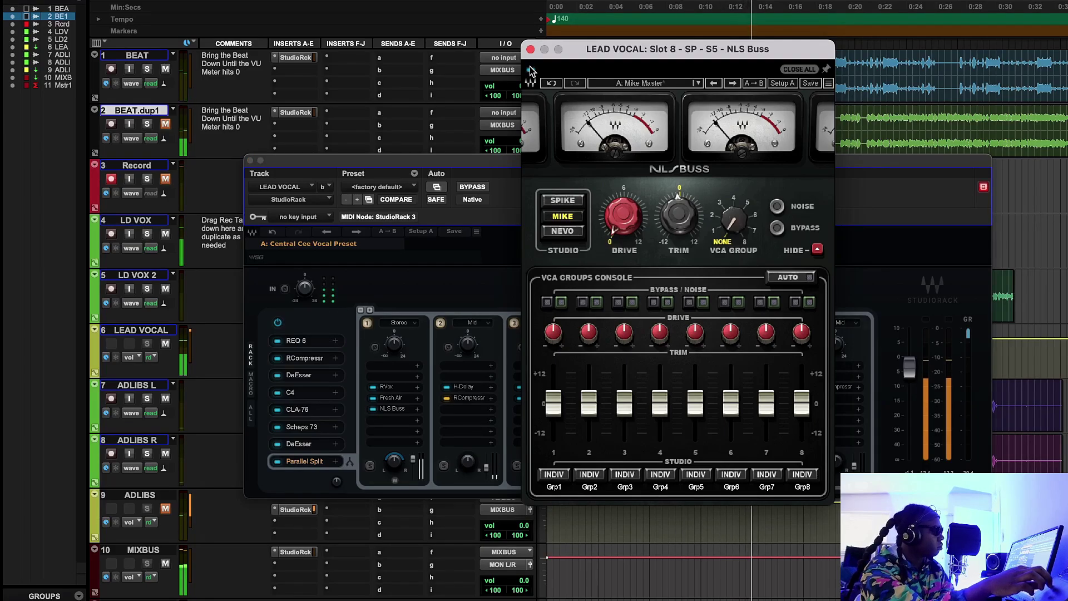
left_click(532, 71)
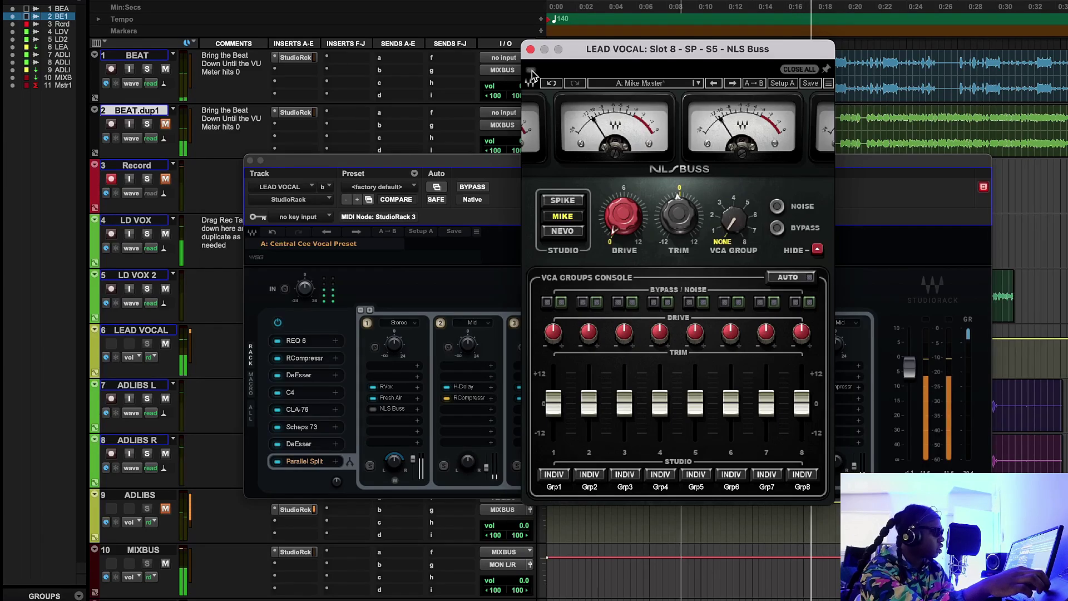
left_click(531, 73)
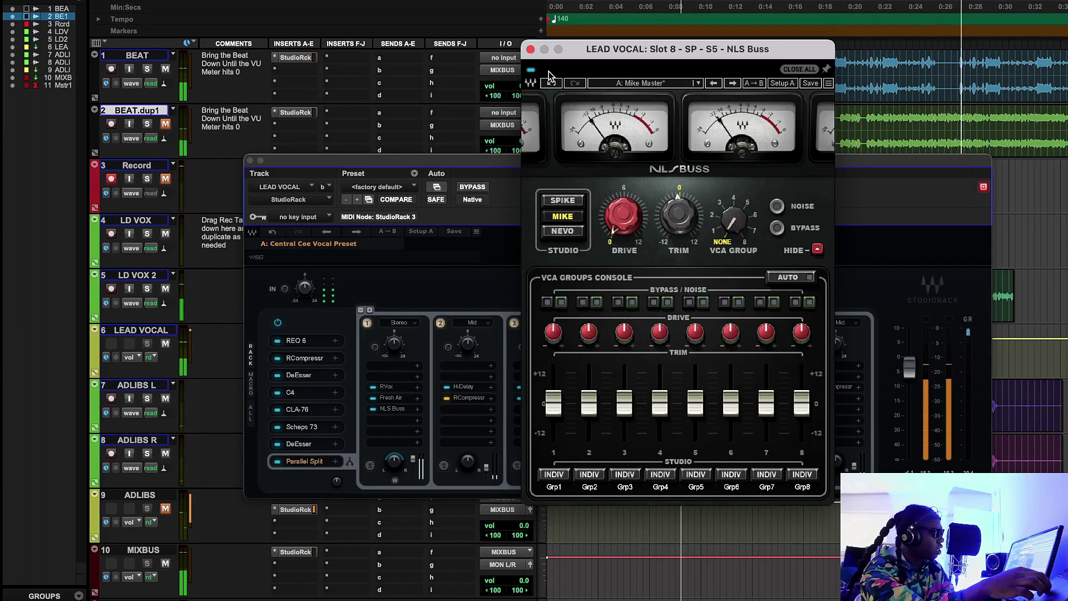
key("space")
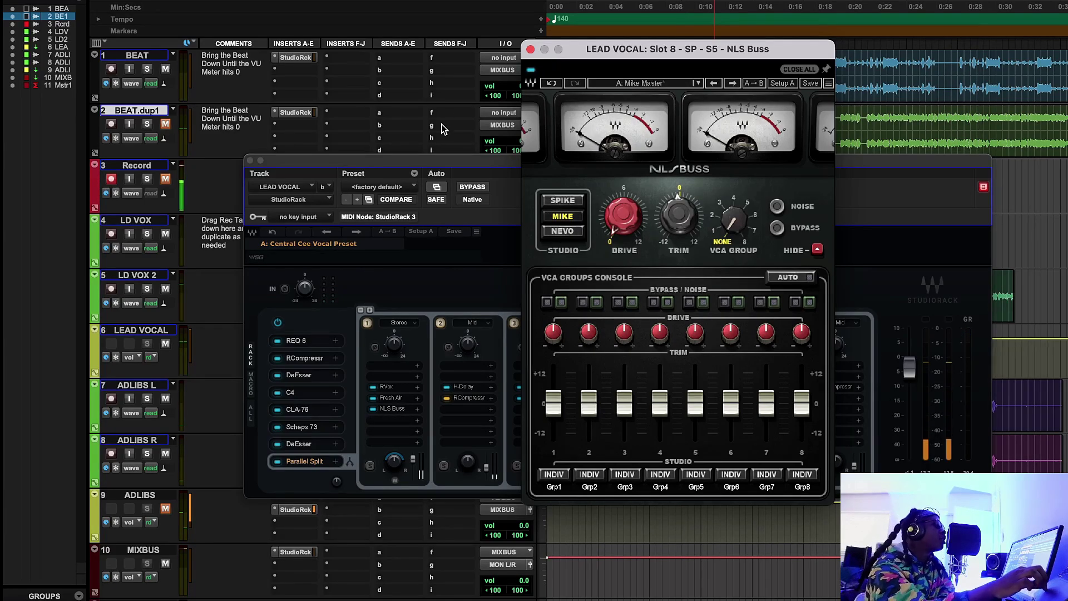
Step: Close the NLS Buss and briefly view the H-Delay settings in the second and third parallel chains
left_click(529, 49)
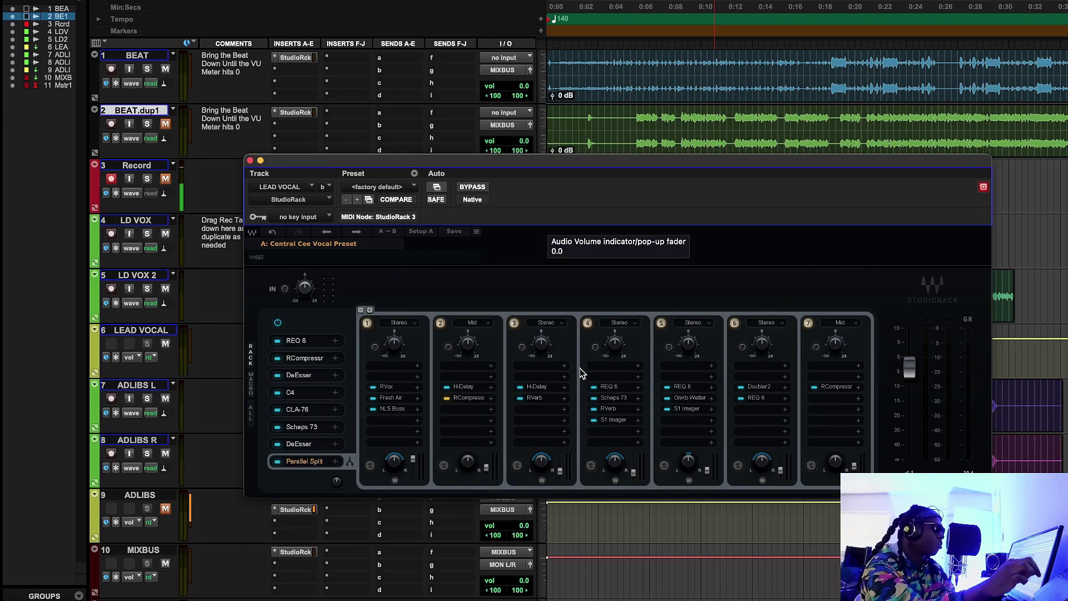
left_click(472, 387)
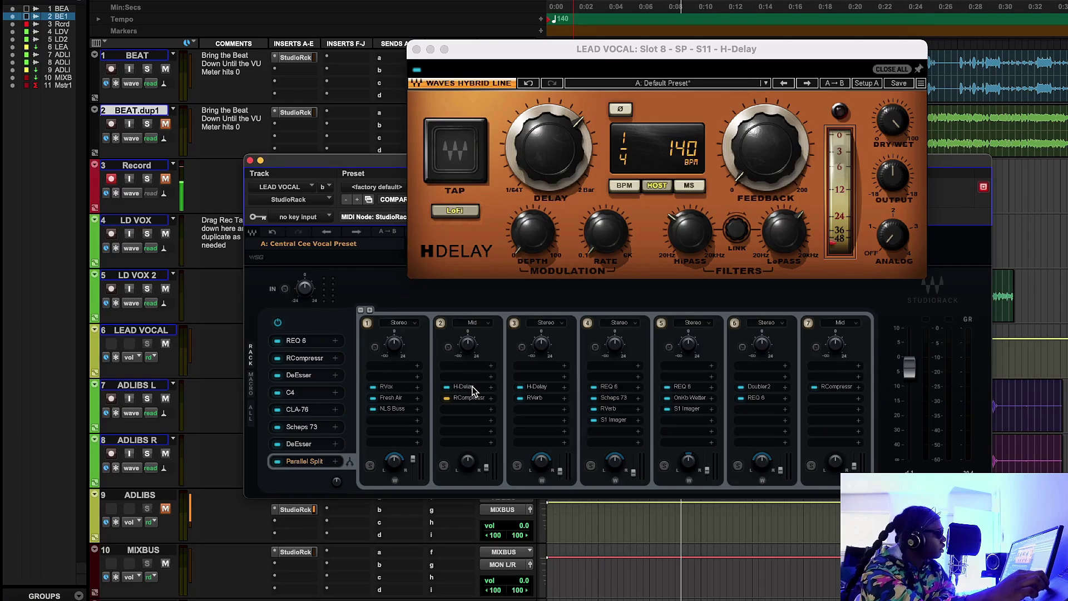
left_click(472, 388)
left_click(535, 388)
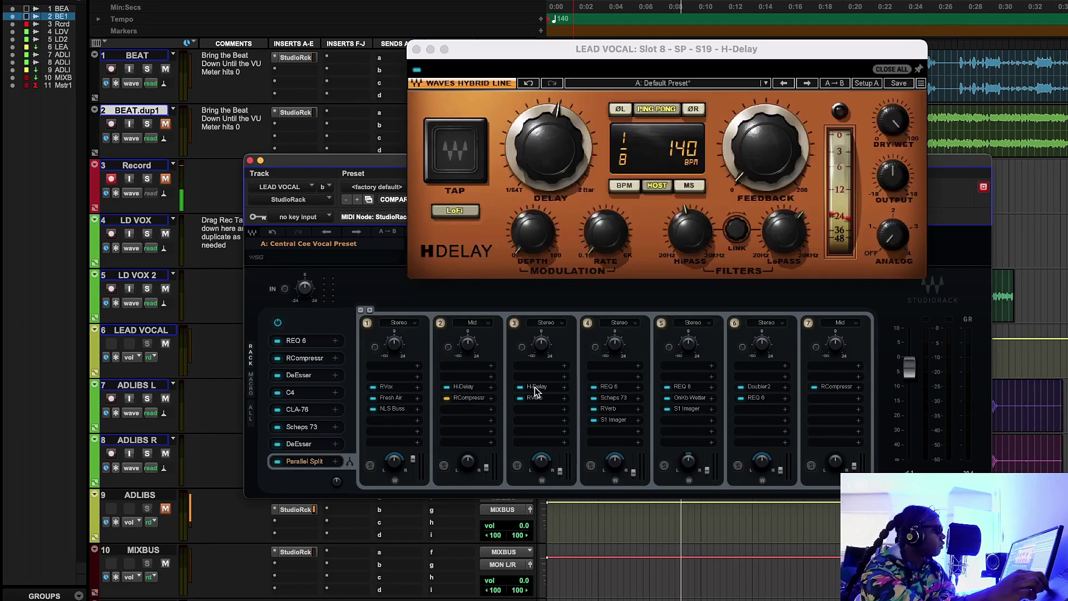
left_click(536, 387)
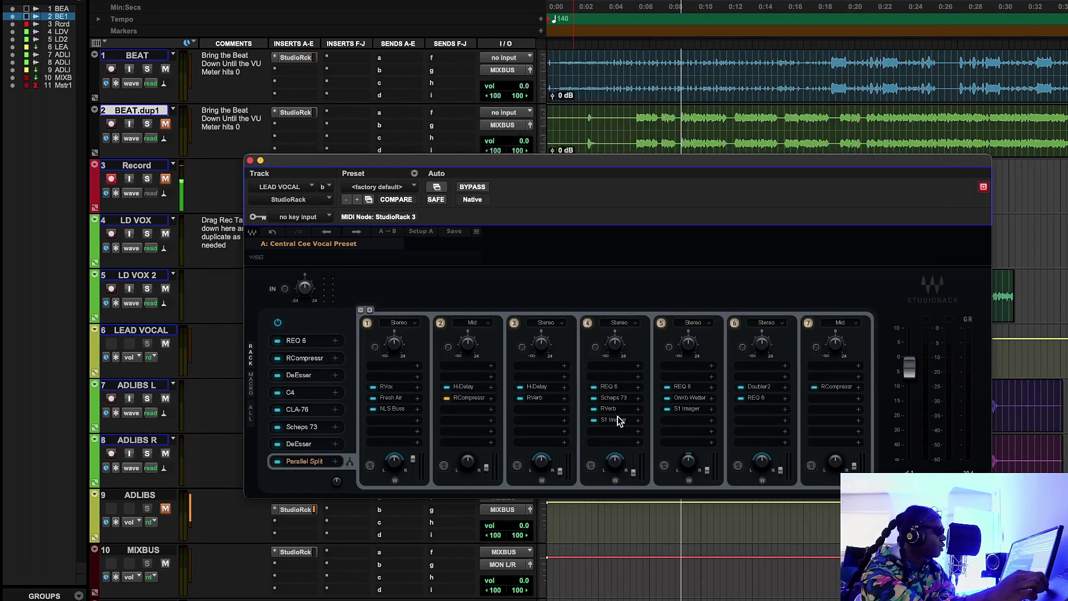
Step: View the REQ 6 in the fourth parallel chain, close it, and open that chain's Scheps 73 in full view to examine its preamp settings
left_click(609, 387)
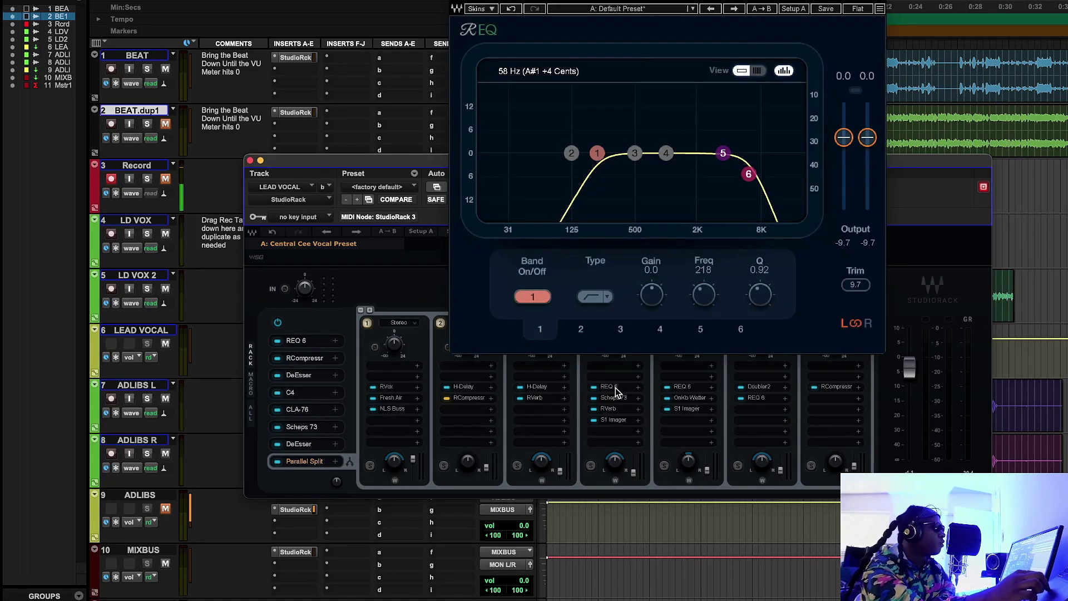
left_click(615, 389)
left_click(619, 398)
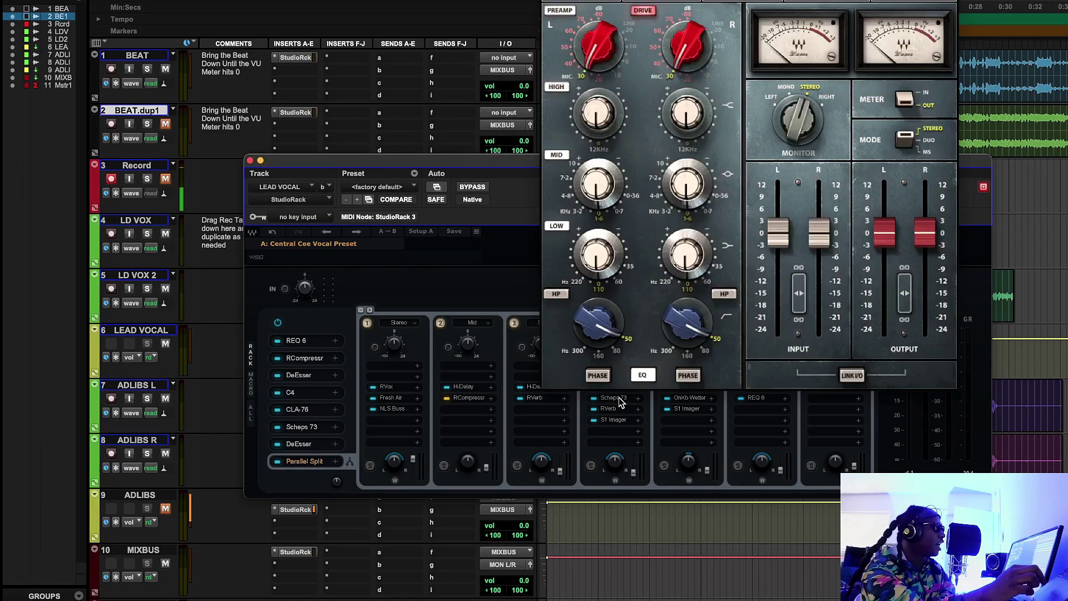
left_click_drag(783, 1, 766, 74)
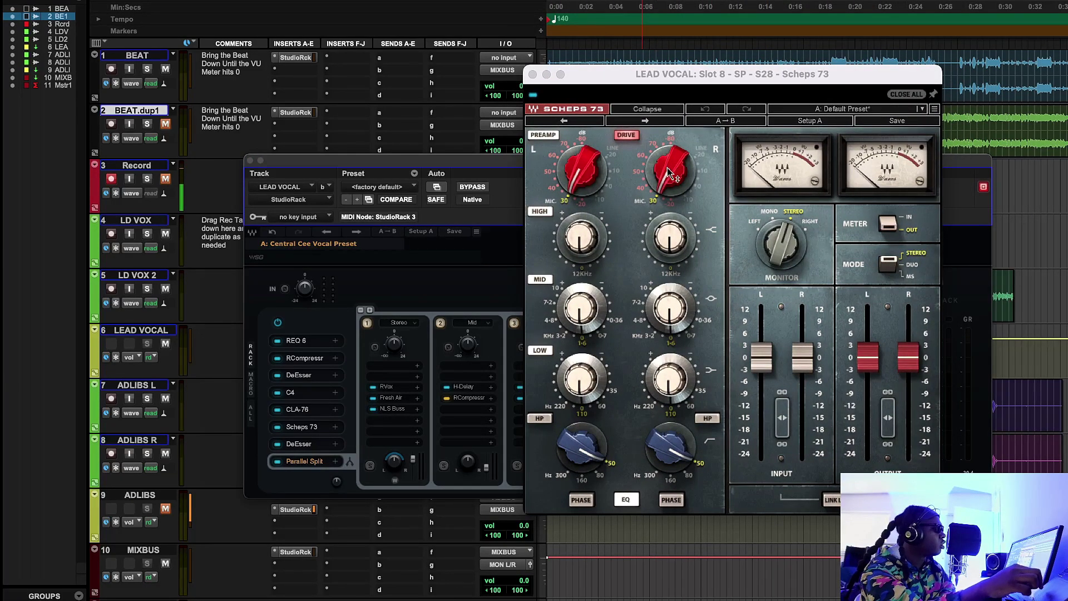
mouse_move(664, 177)
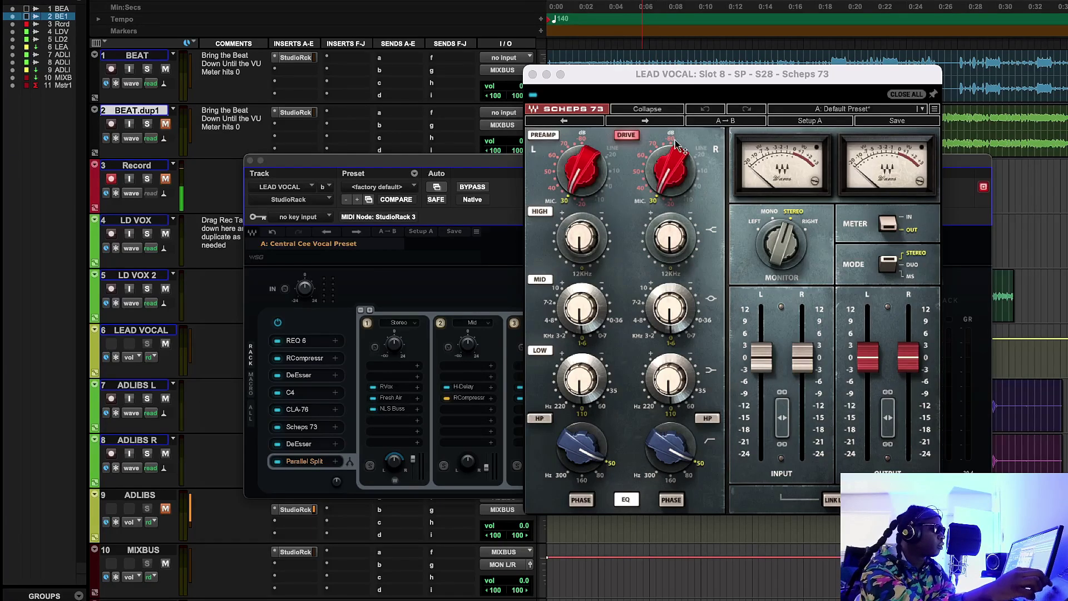
Step: Audition the Scheps 73 preamp by sweeping its gain up to -80 and back during playback, and close the plugin
left_click_drag(677, 146, 677, 211)
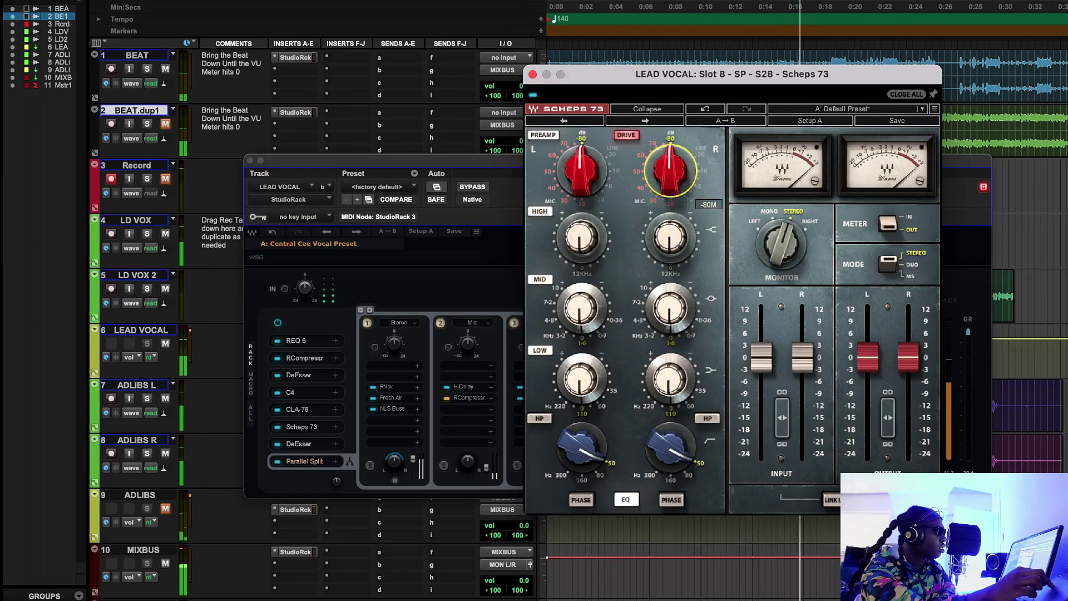
left_click_drag(671, 190, 672, 178)
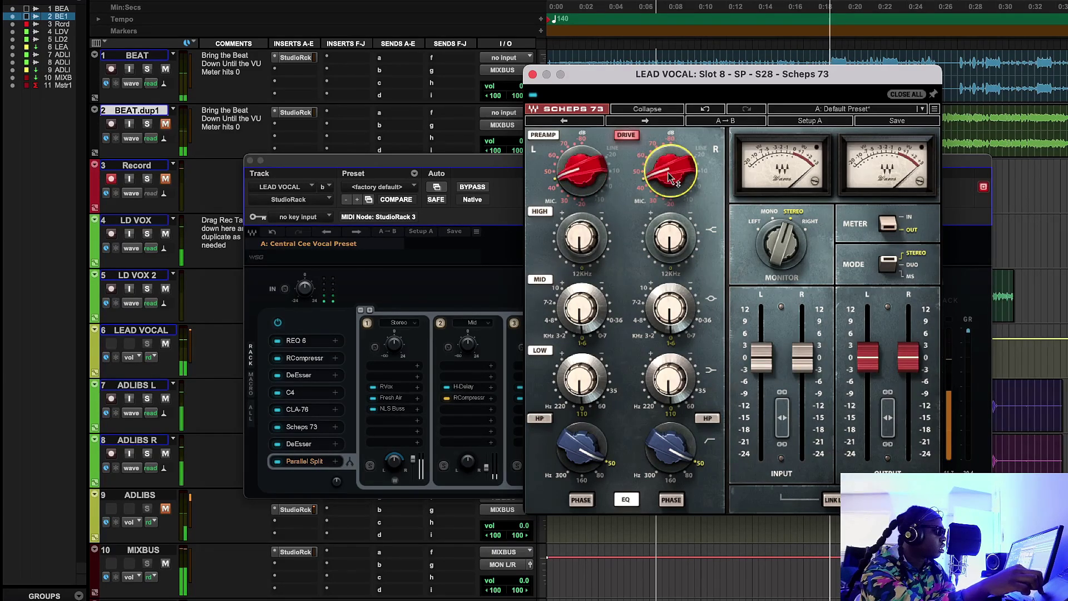
scroll(671, 177, "up", 2)
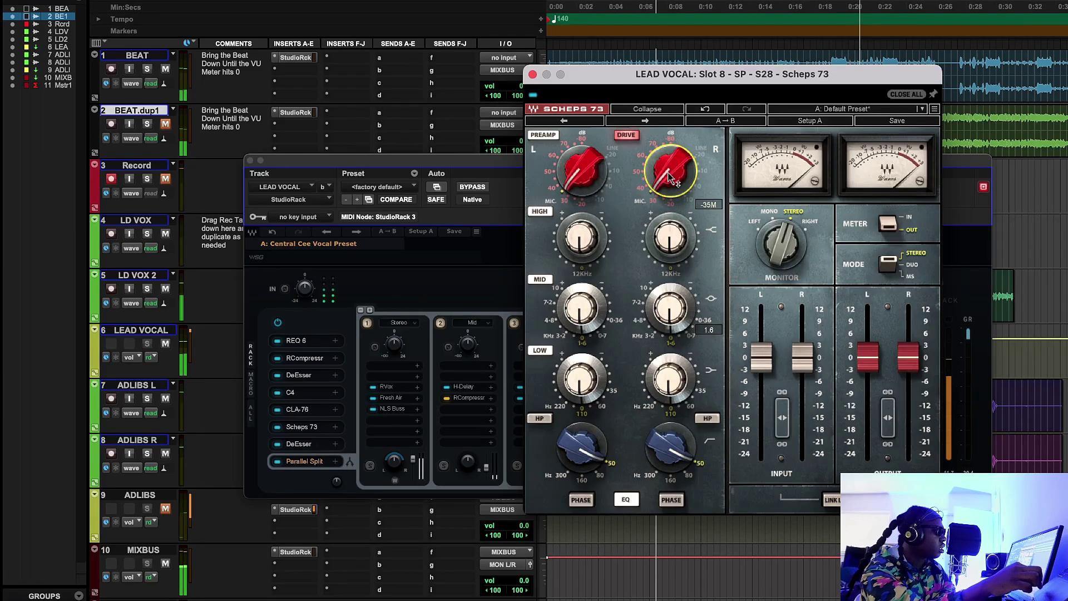
left_click_drag(671, 177, 671, 146)
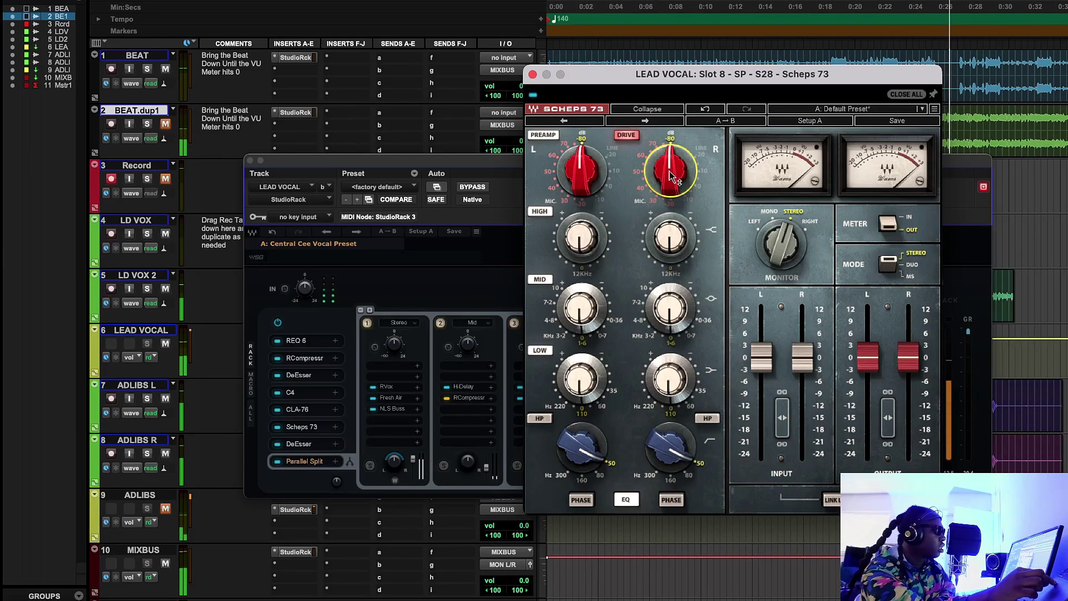
mouse_move(667, 169)
mouse_move(668, 168)
left_mouse_down()
mouse_move(668, 195)
mouse_move(671, 174)
left_mouse_up()
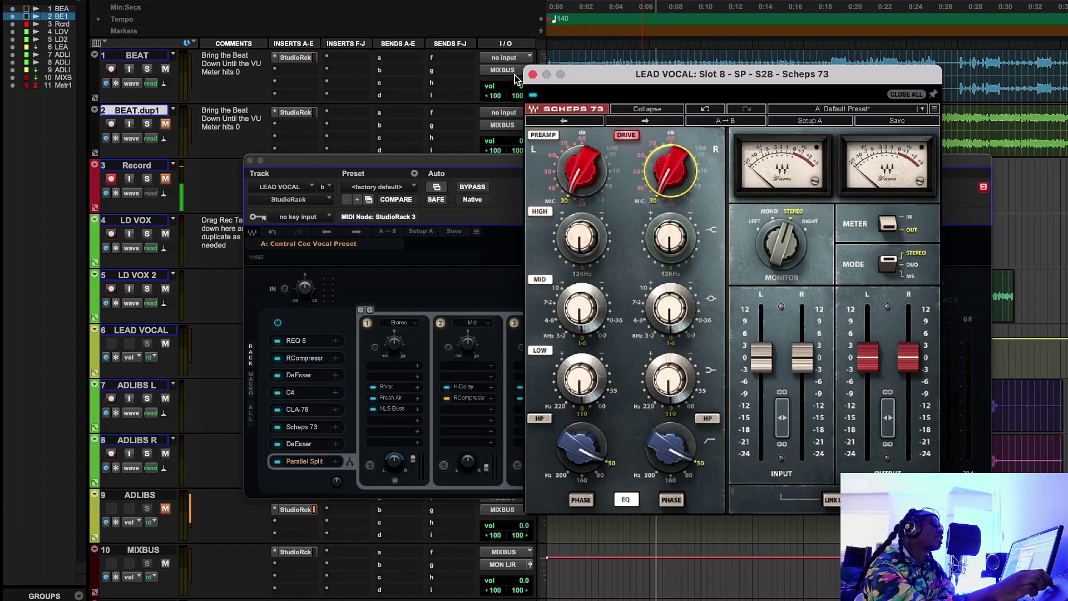
left_click(532, 75)
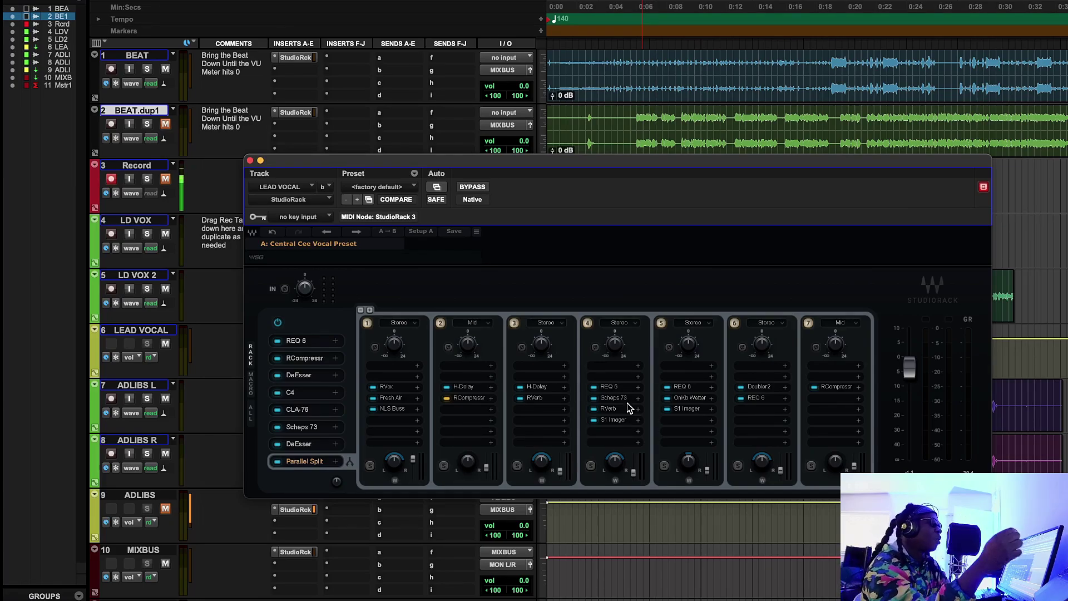
Step: Briefly view the OneKnob Wetter, and compare the vocal with the fourth and fifth parallel chains switched off and on during playback
left_click(687, 398)
left_click(688, 398)
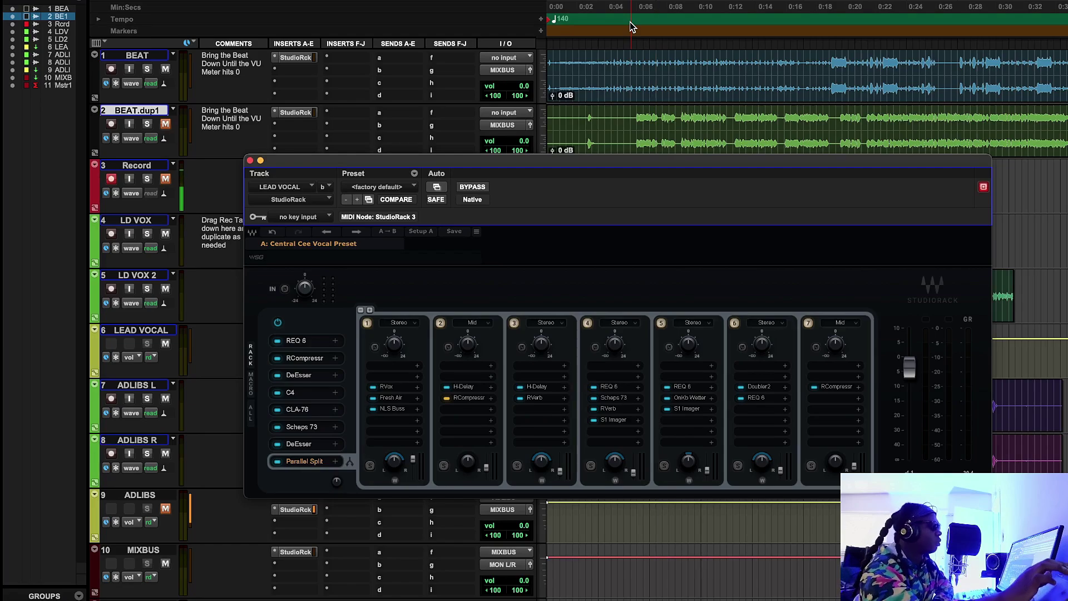
key("space")
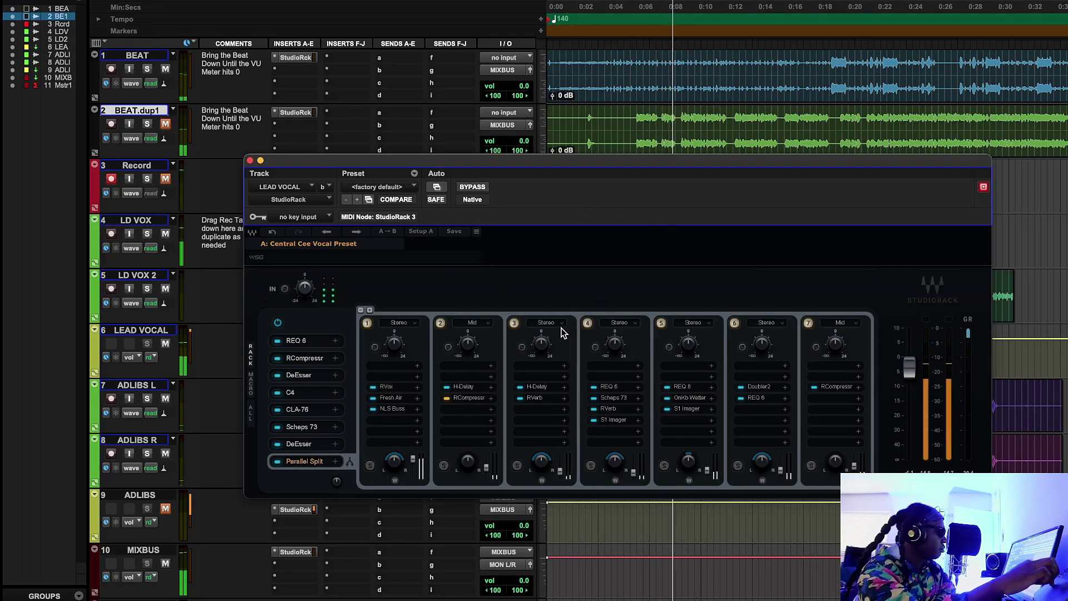
left_click(590, 322)
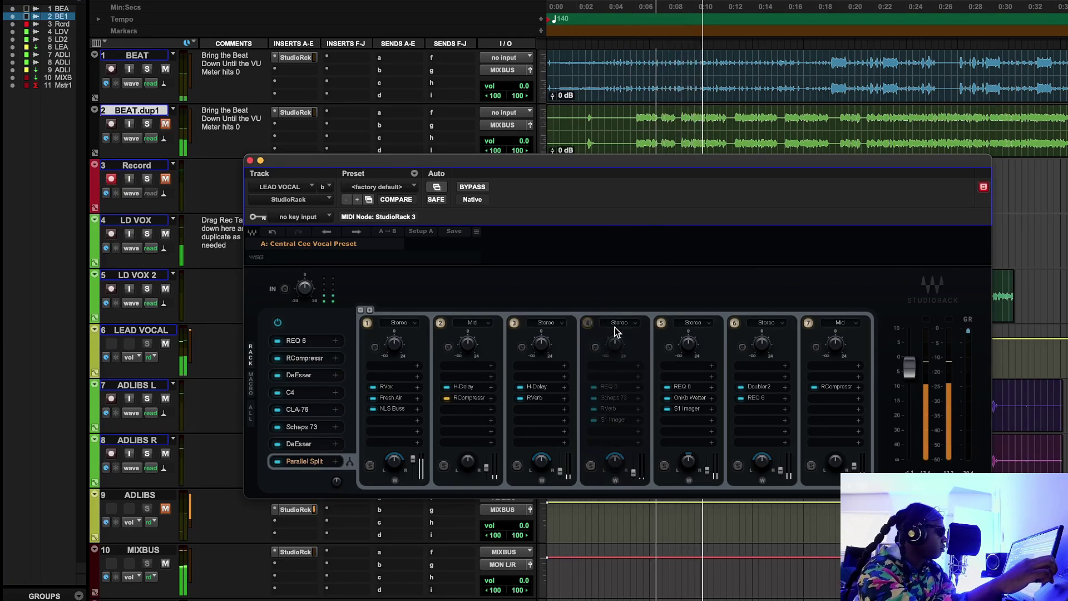
left_click(659, 323)
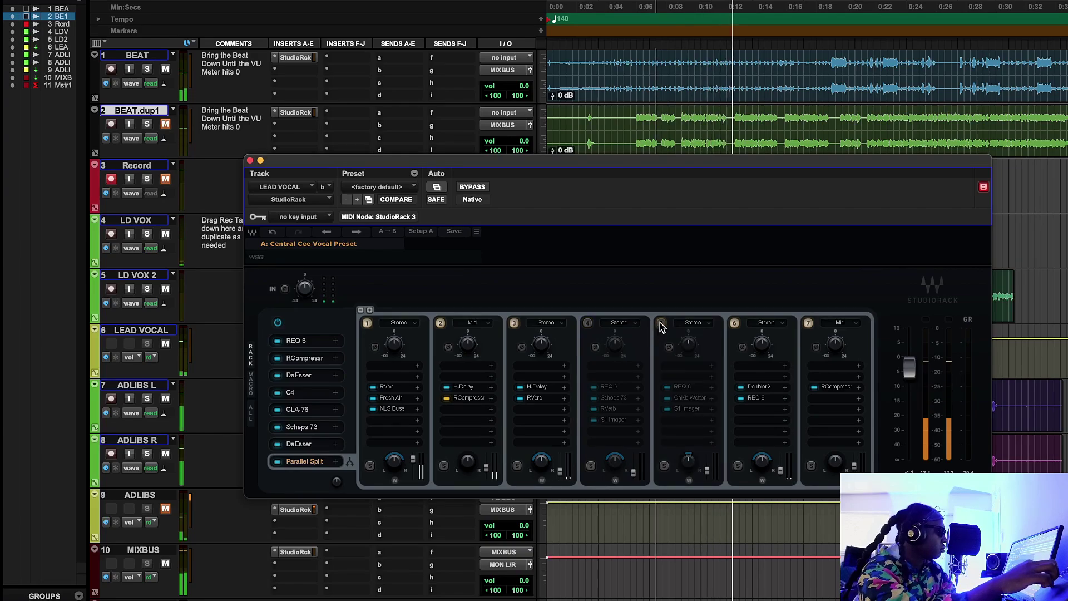
left_click(661, 323)
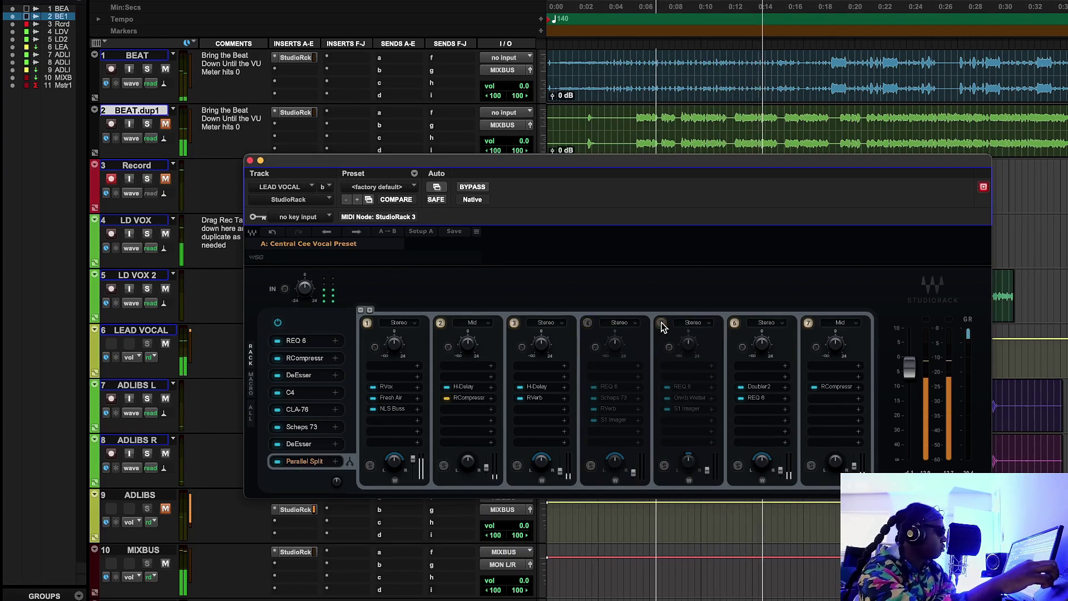
left_click(589, 323)
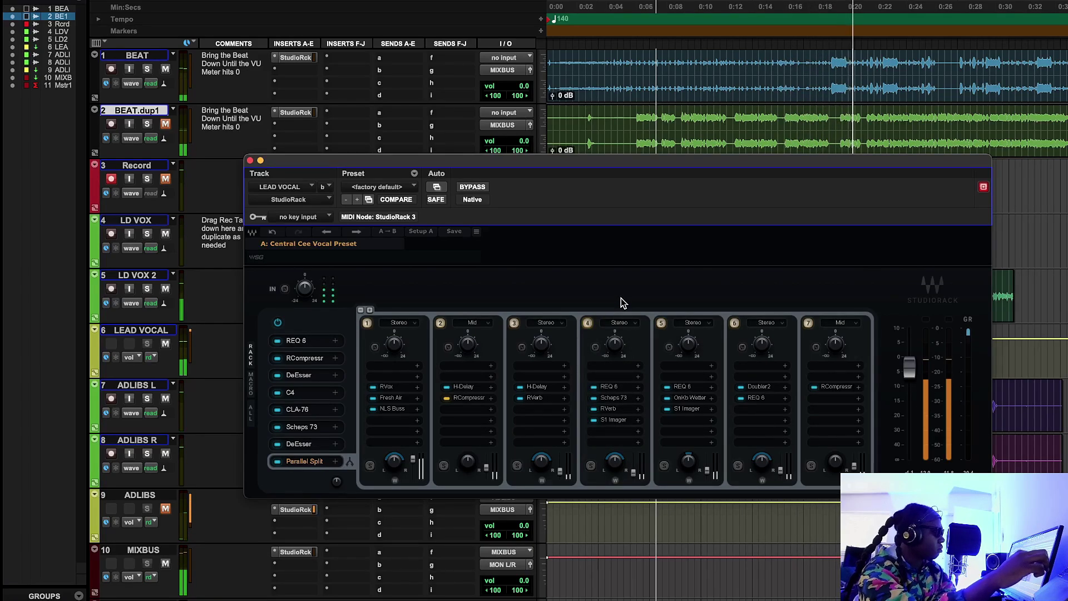
left_click(588, 324)
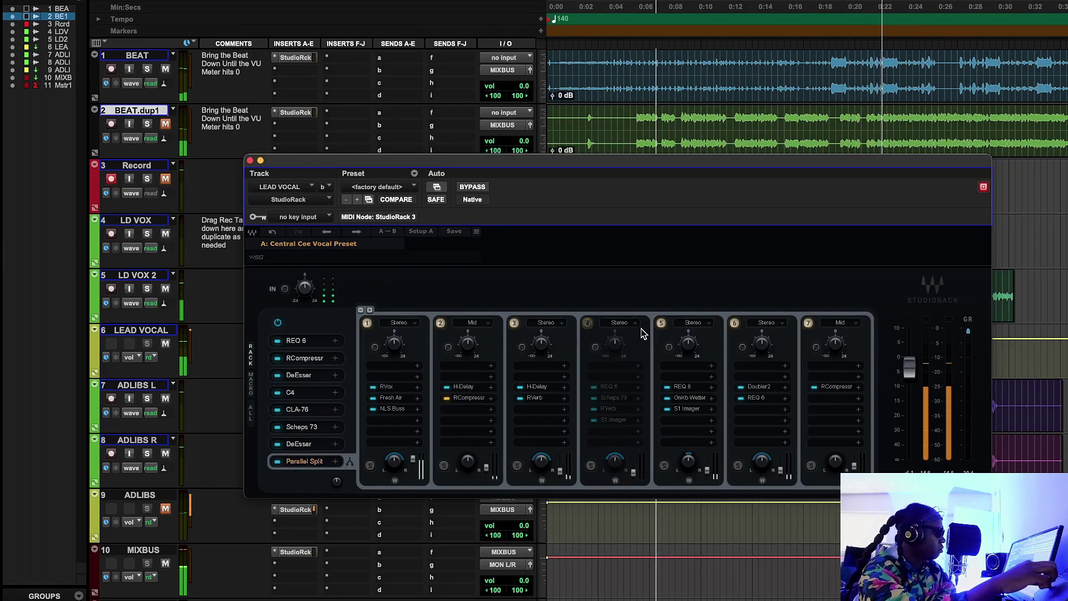
left_click(662, 323)
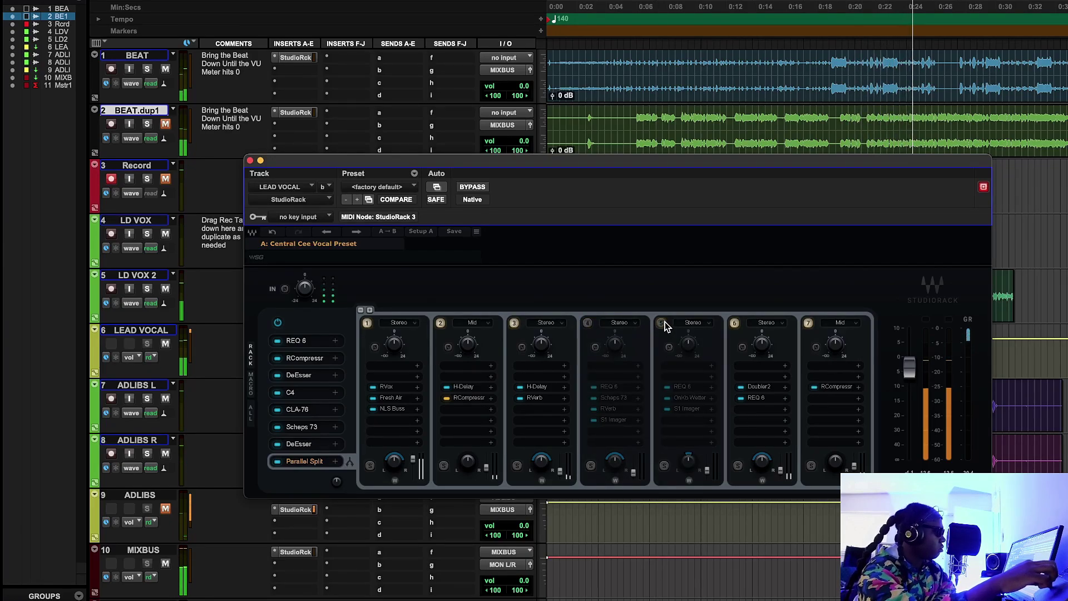
left_click(663, 323)
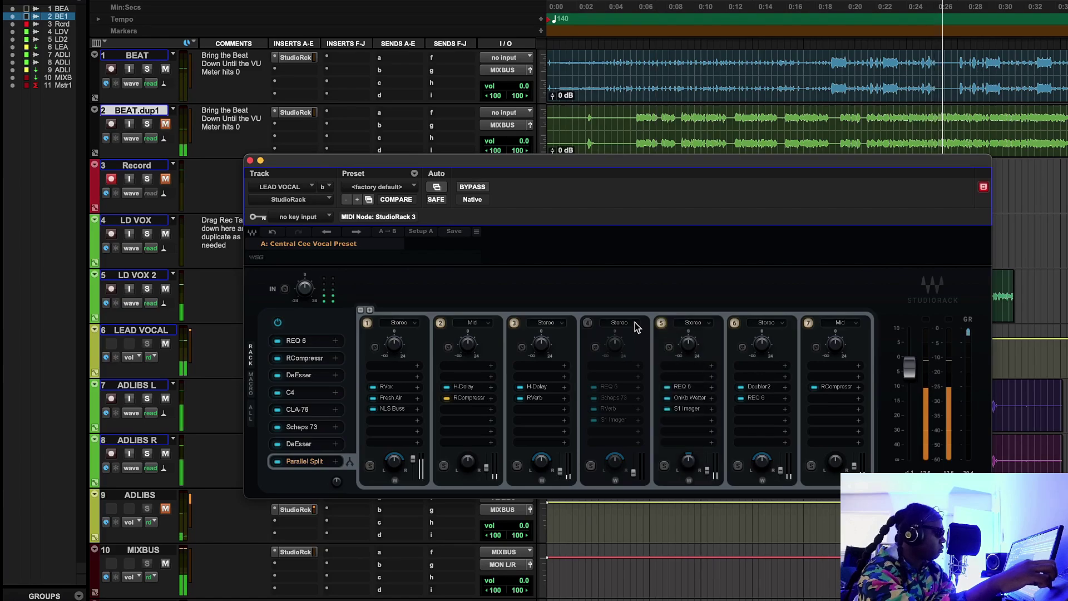
left_click(588, 324)
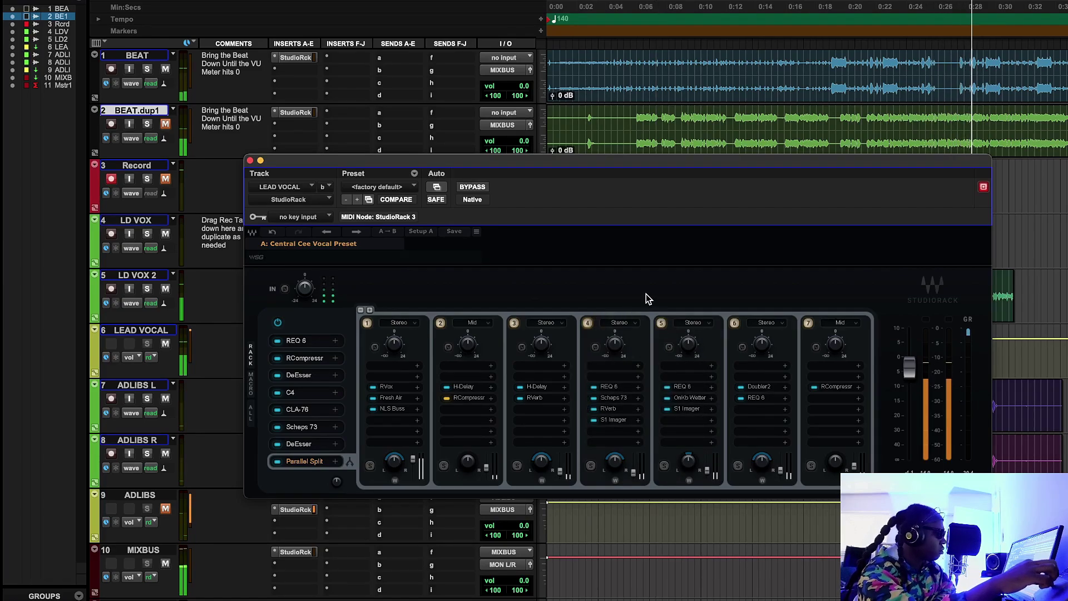
key("space")
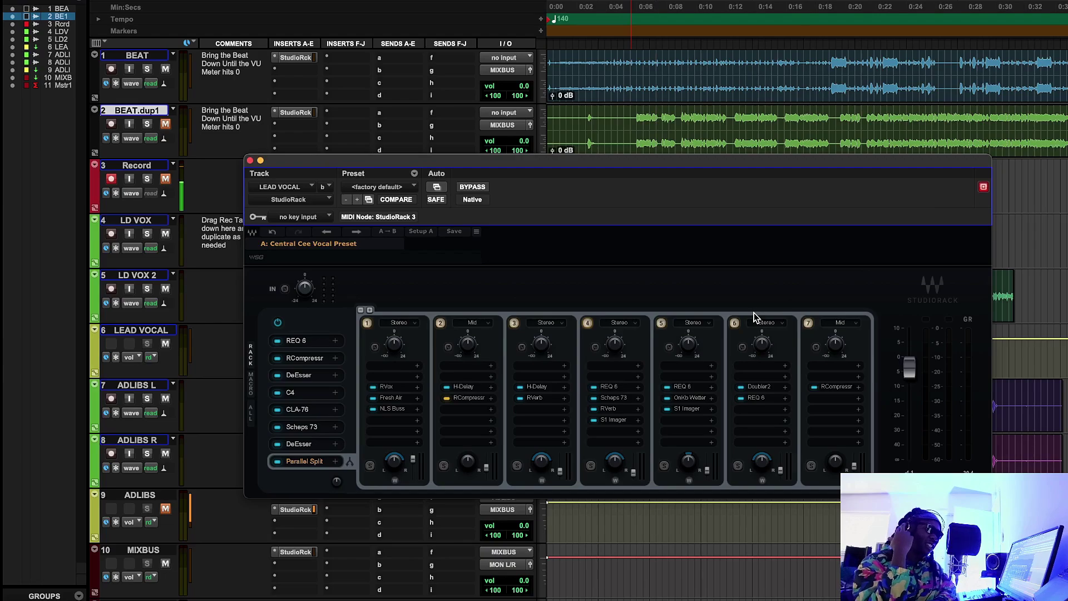
key("space")
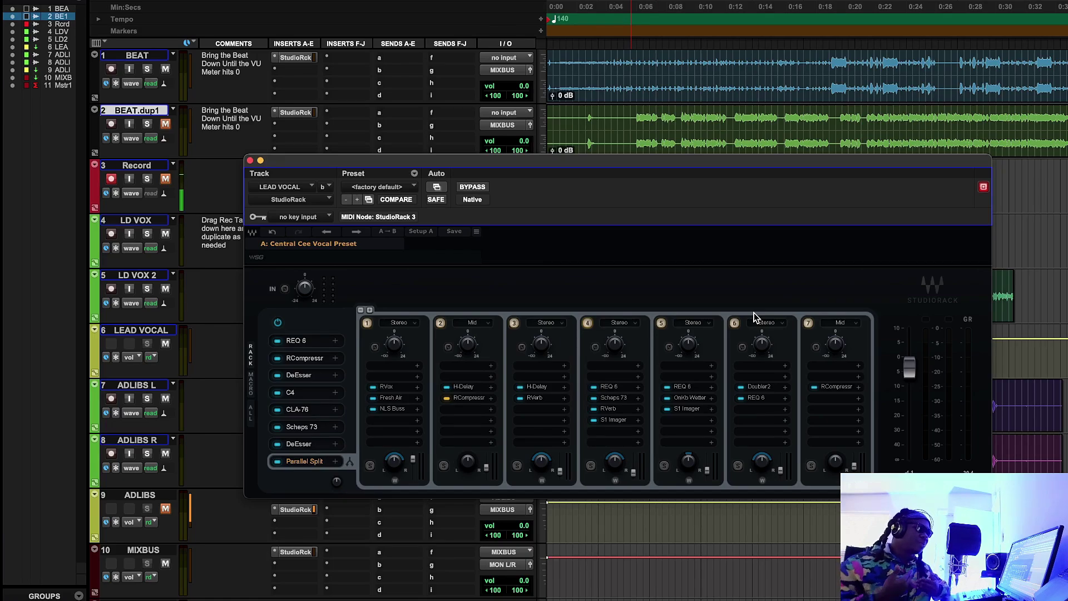
Step: Briefly view the REQ 6 in the sixth parallel chain and bring the seventh chain's RCompressor into full view to examine its settings
left_click(757, 398)
left_click(758, 398)
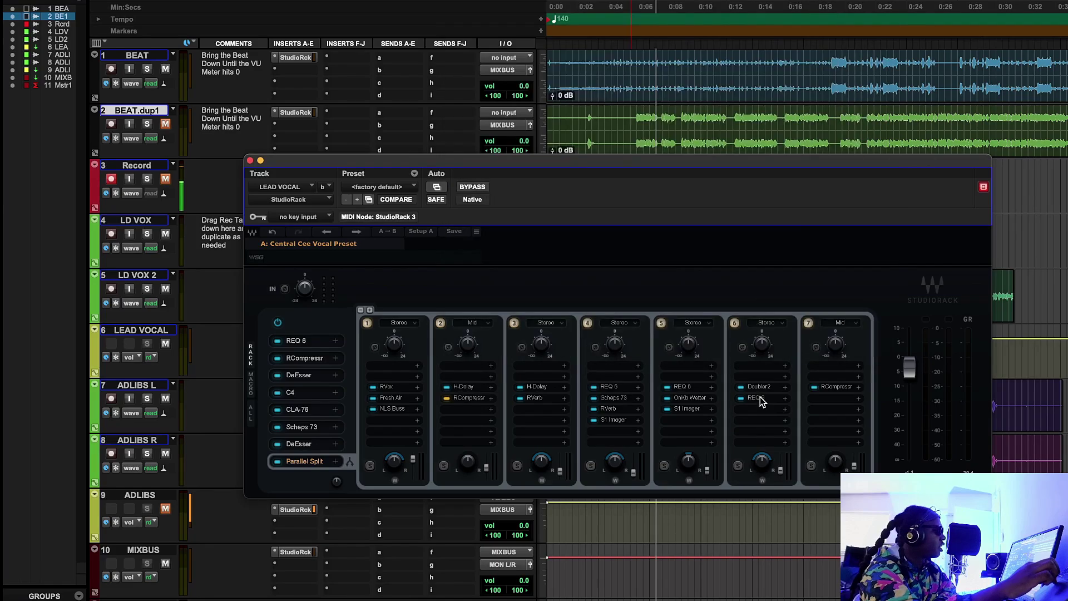
left_click(829, 386)
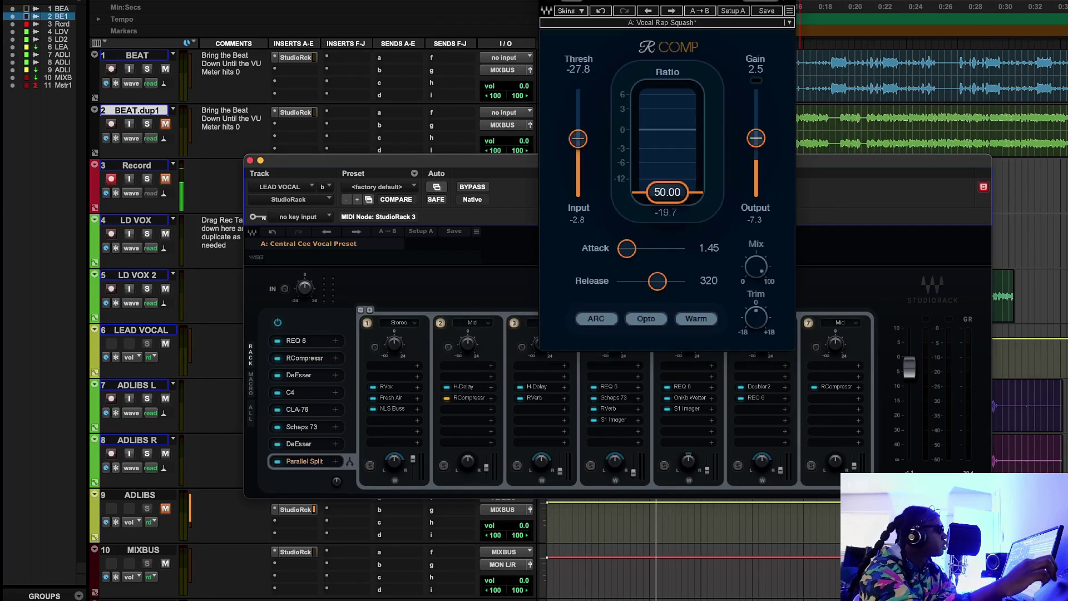
left_click_drag(727, 8, 732, 66)
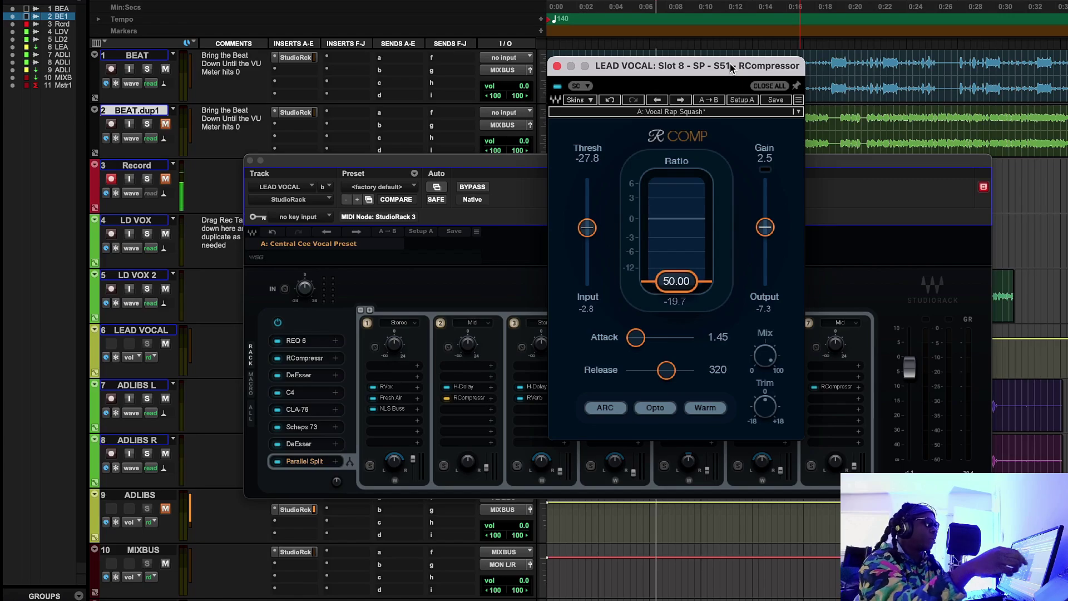
Step: Compare the vocal with and without the seventh chain's RCompressor by switching it off and on during playback
key("space")
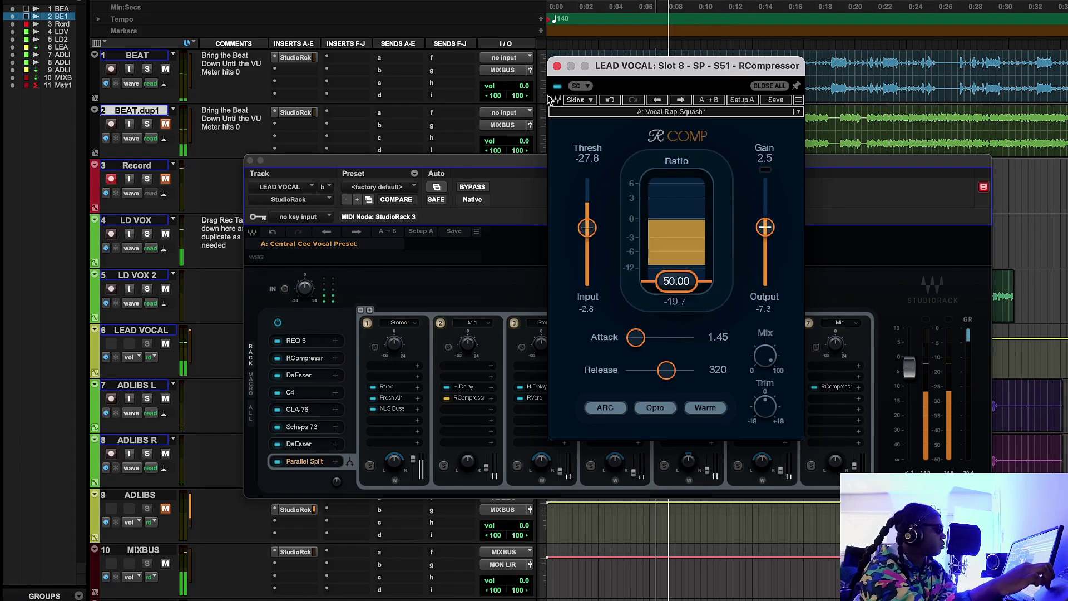
left_click(557, 86)
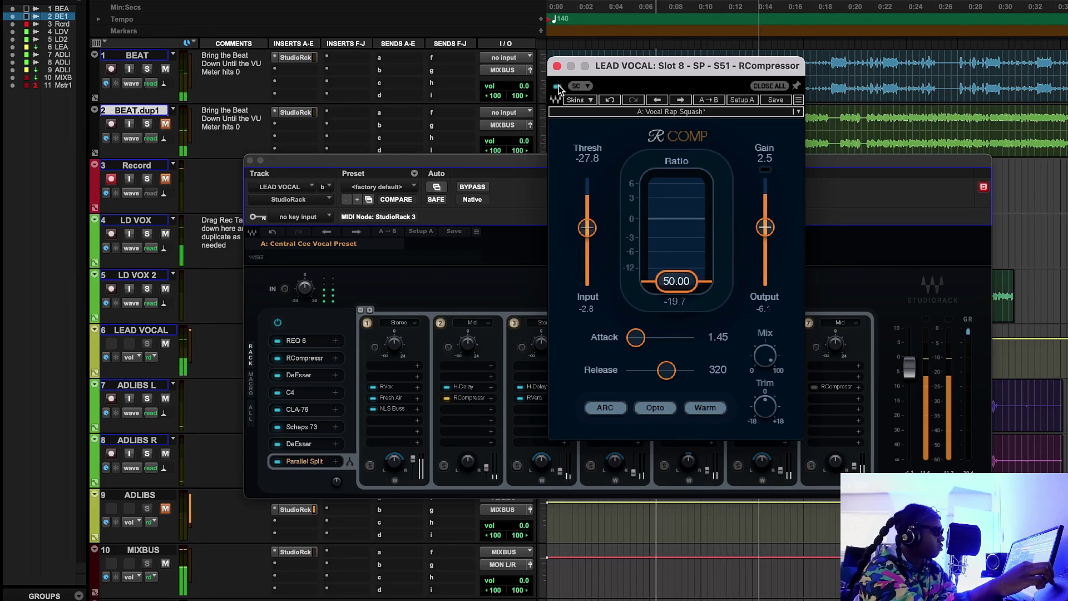
left_click(557, 86)
left_click(867, 221)
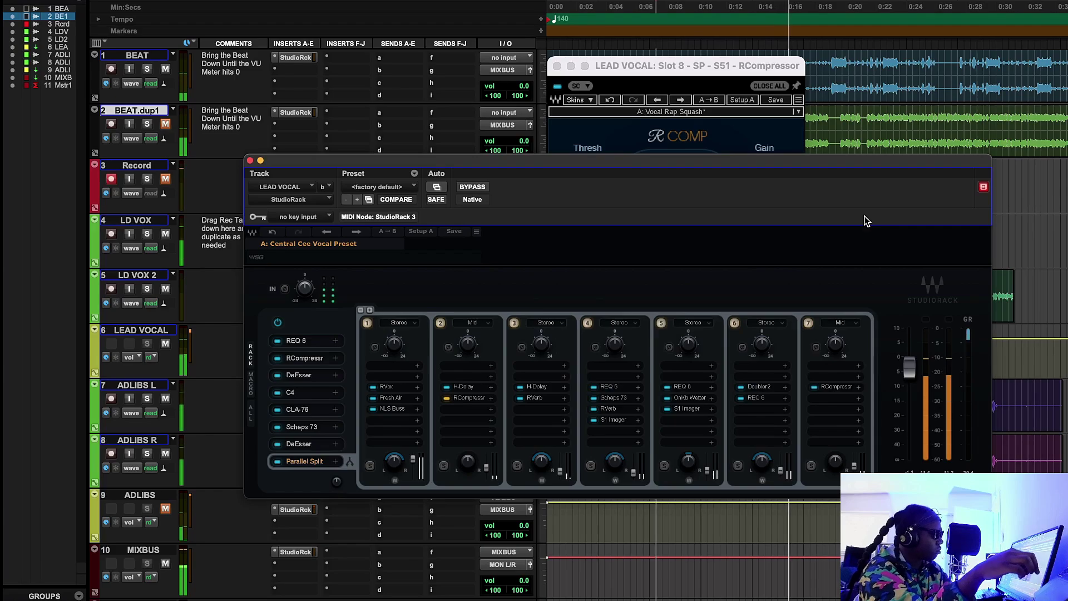
left_click(719, 72)
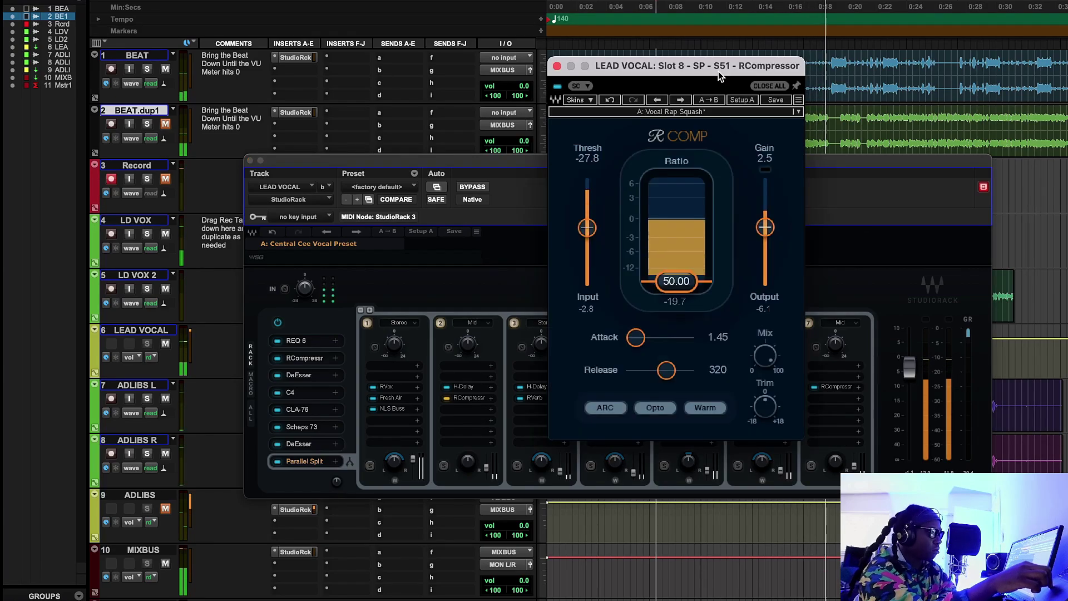
left_click(557, 86)
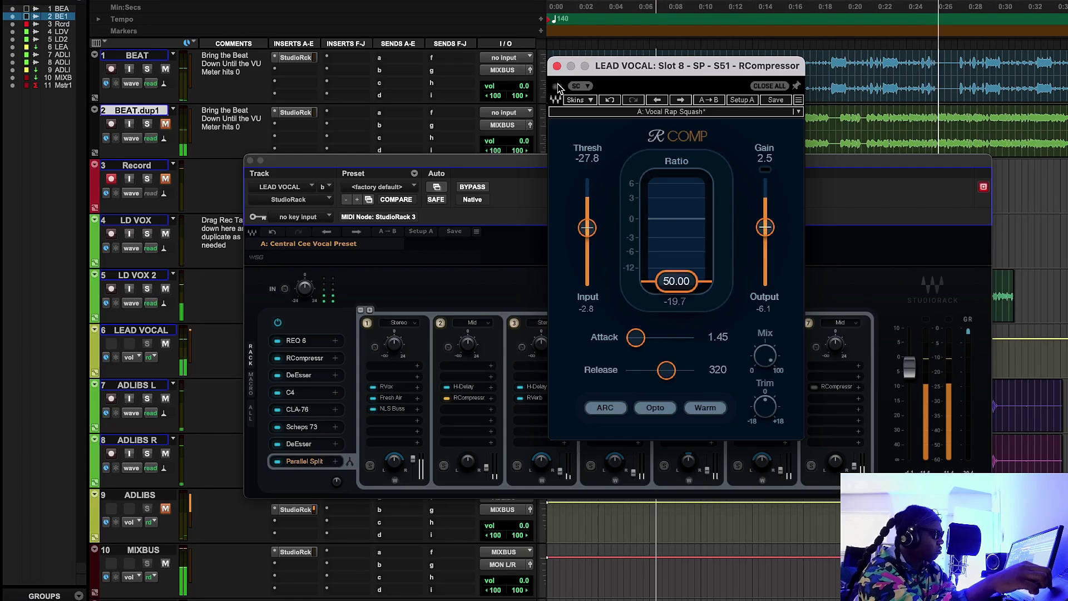
left_click(557, 86)
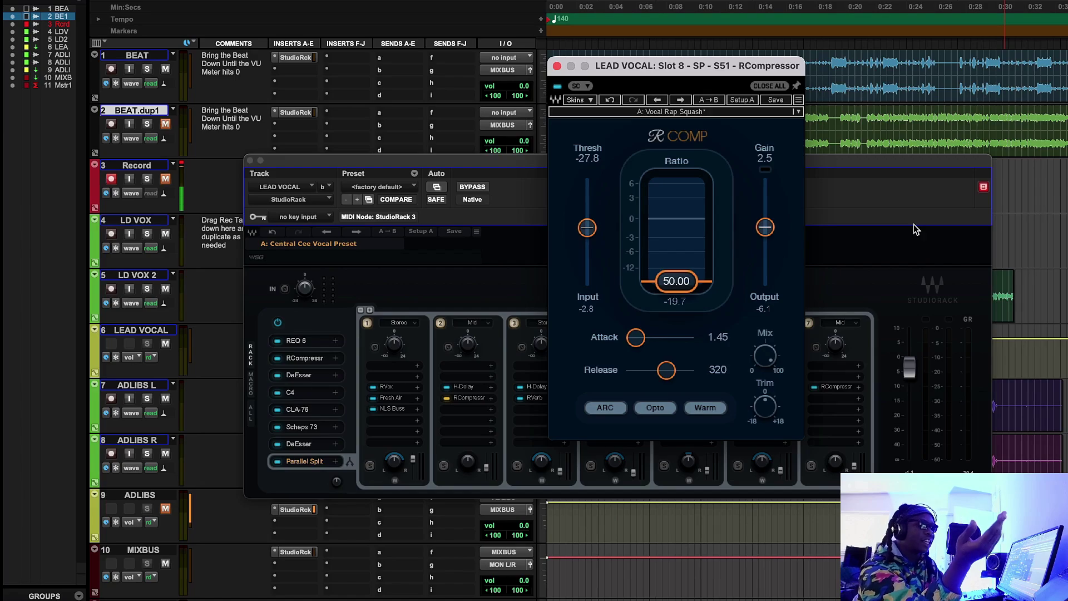
Step: Repeat the RCompressor off/on comparison from the start of the vocal, stop playback, and close the plugin
key("space")
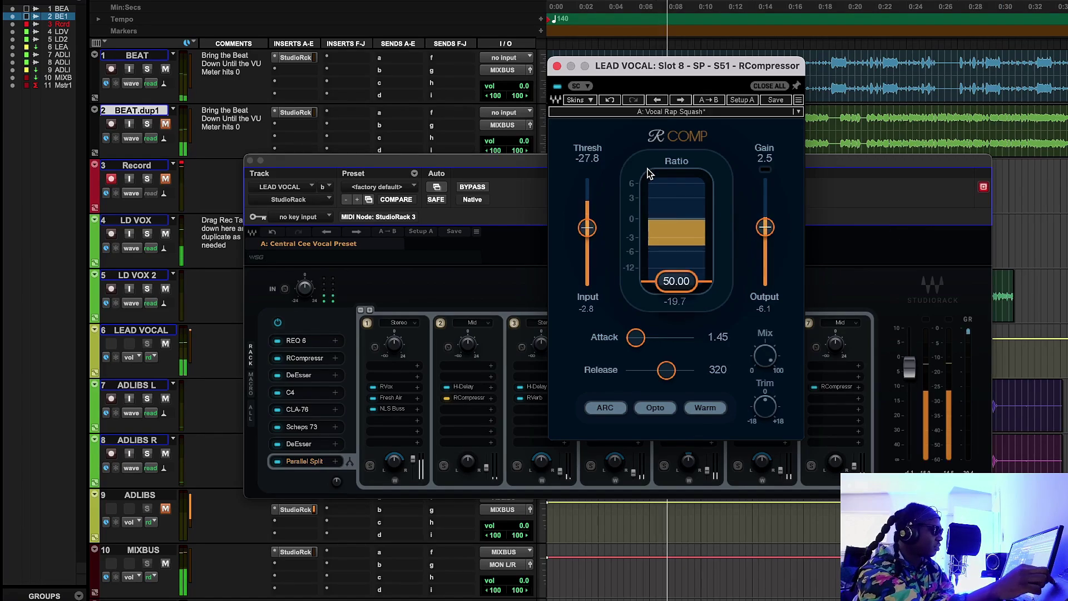
left_click(557, 86)
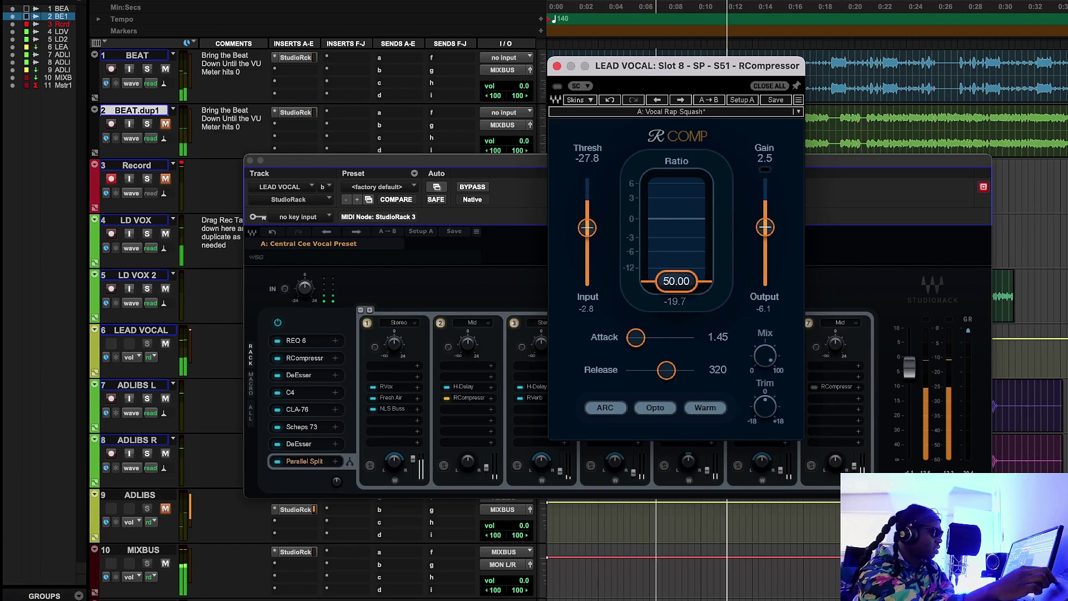
left_click(558, 86)
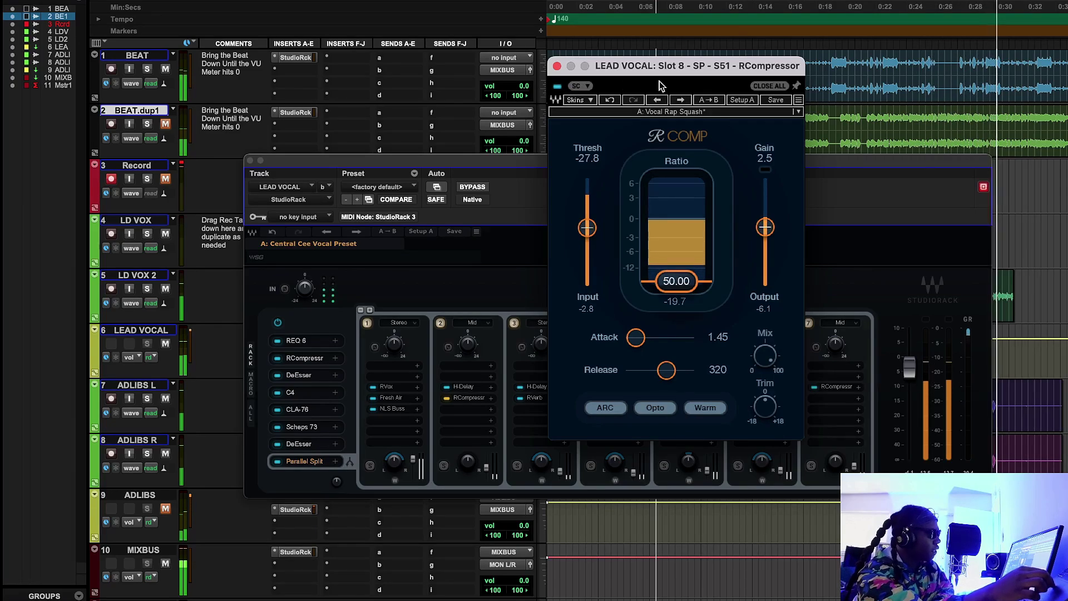
key("space")
left_click(557, 66)
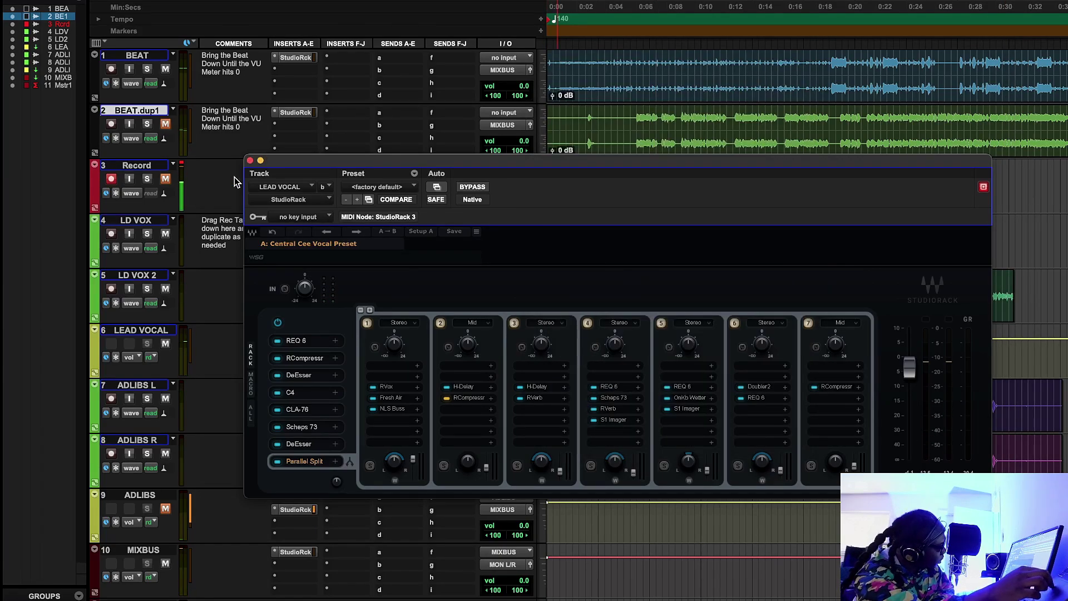
Step: Close the lead vocal rack, open the StudioRack on the ADLIBS track, and briefly view its REQ 4 curve
left_click(250, 160)
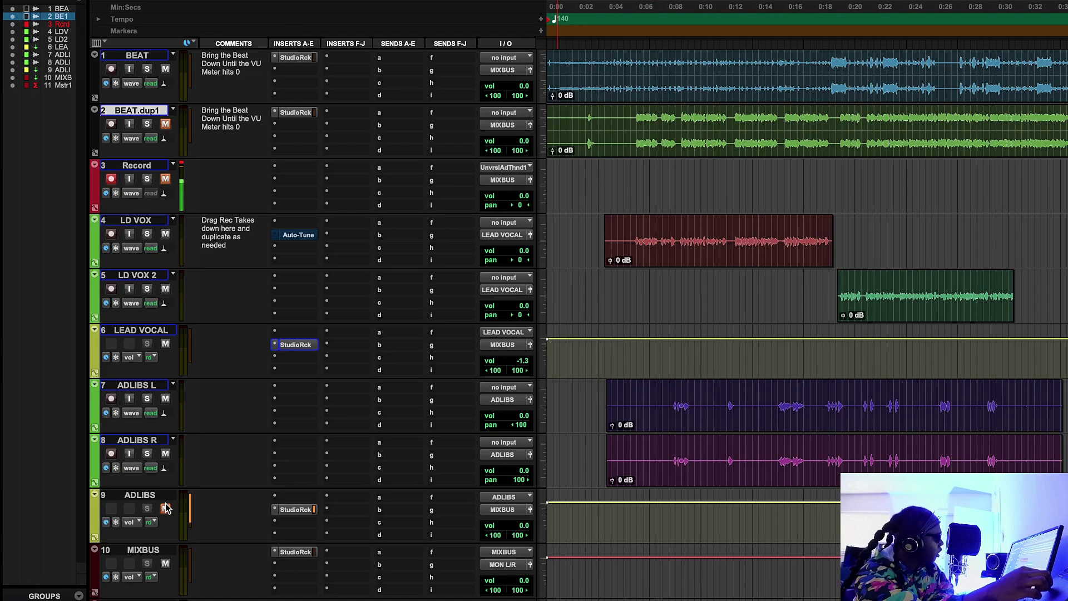
left_click(295, 510)
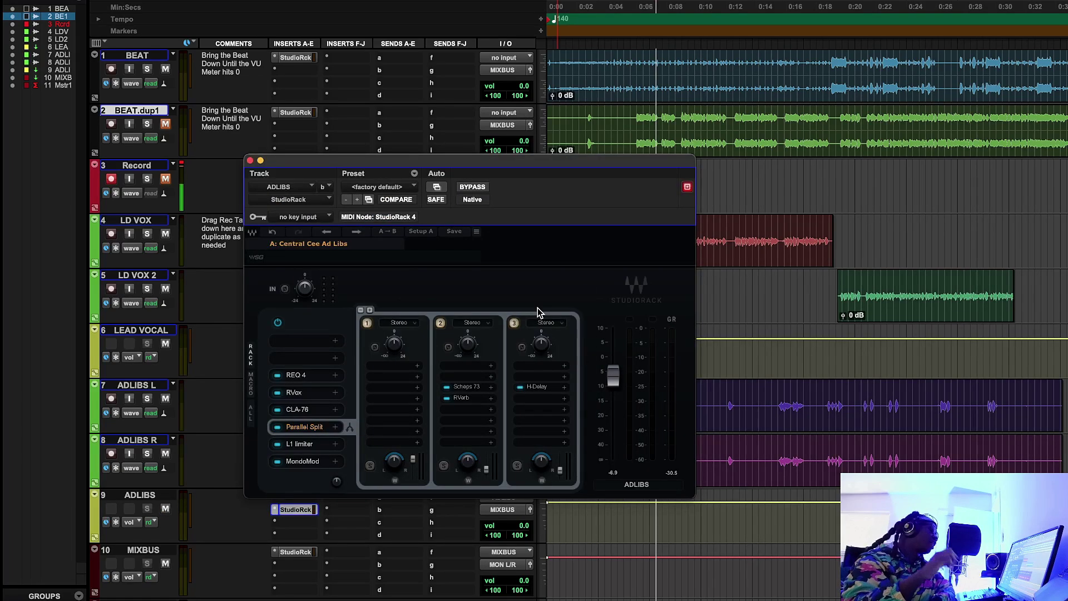
left_click(307, 377)
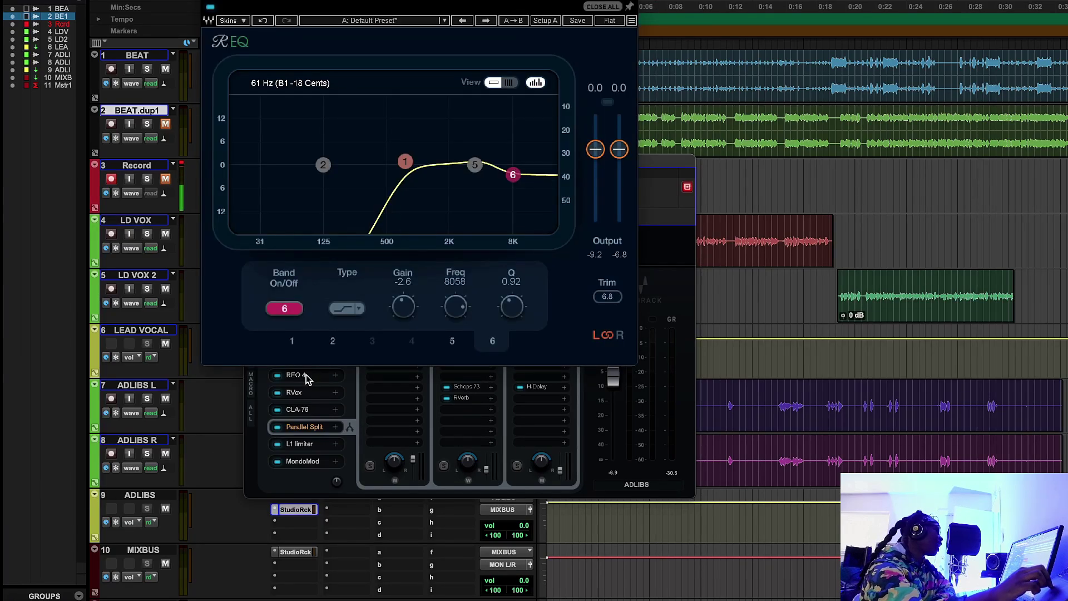
left_click(307, 377)
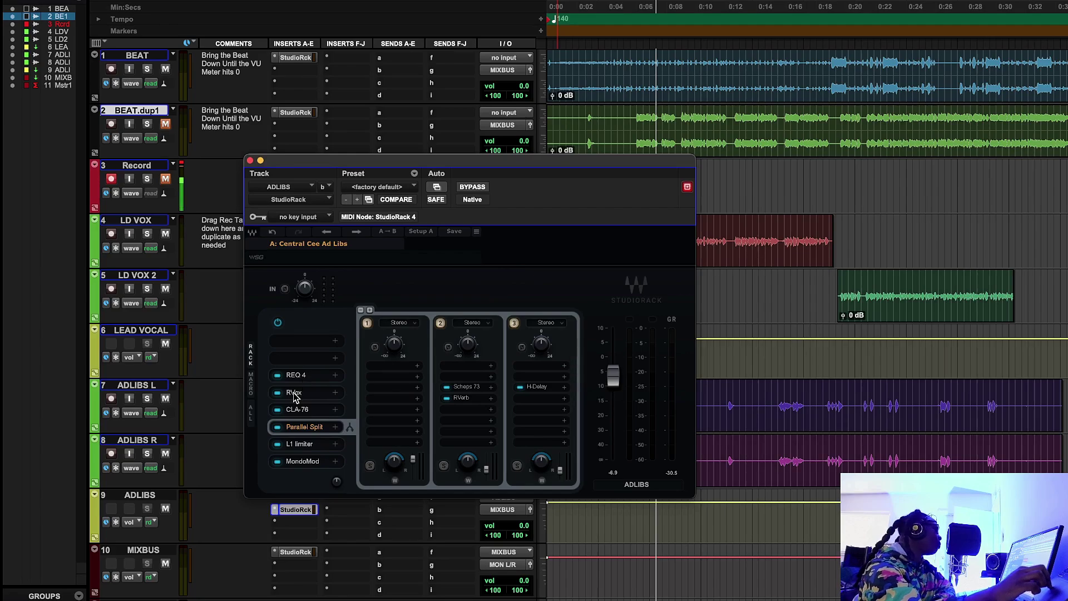
Step: Review the RVox settings in the ADLIBS rack, close that plugin, and open the CLA-76 to examine its compression settings
left_click(295, 395)
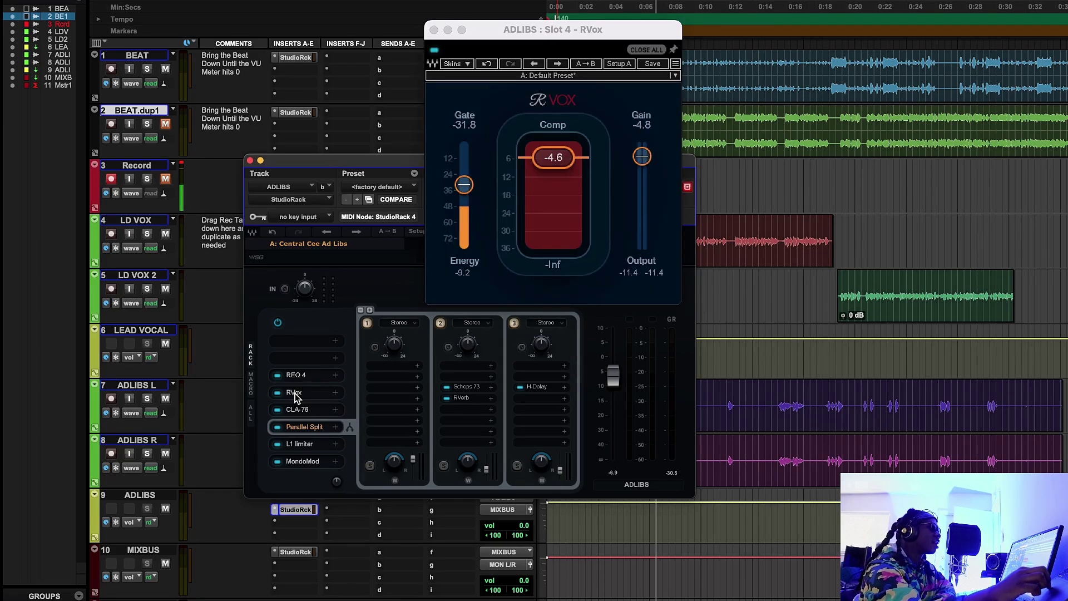
left_click(294, 395)
left_click(306, 410)
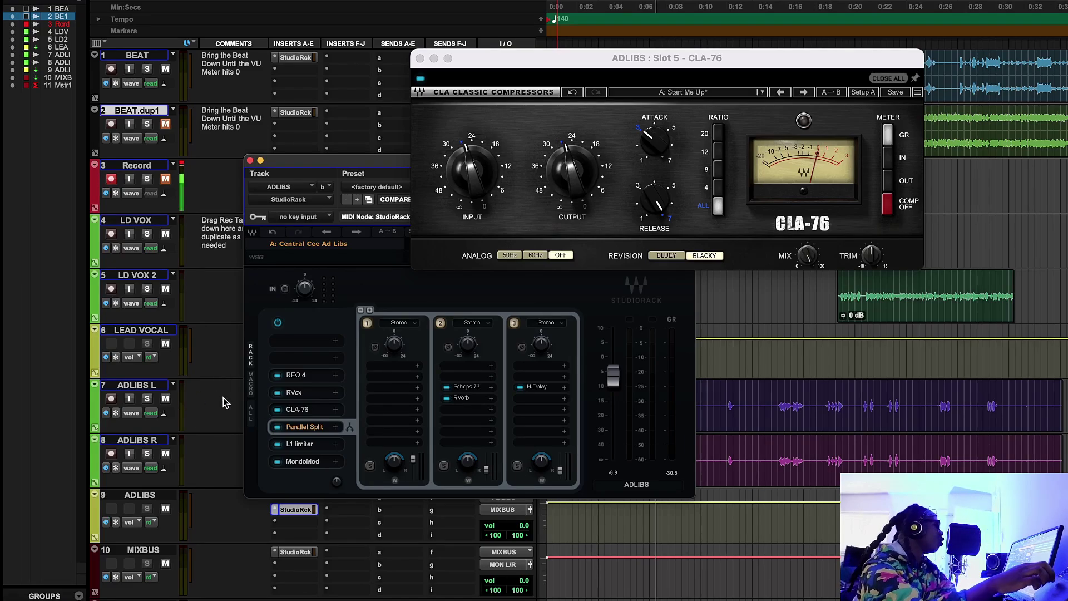
Step: Open the L1 limiter in the ADLIBS rack to examine its settings, and audition the ad-libs before stopping playback
left_click(304, 445)
left_click(303, 446)
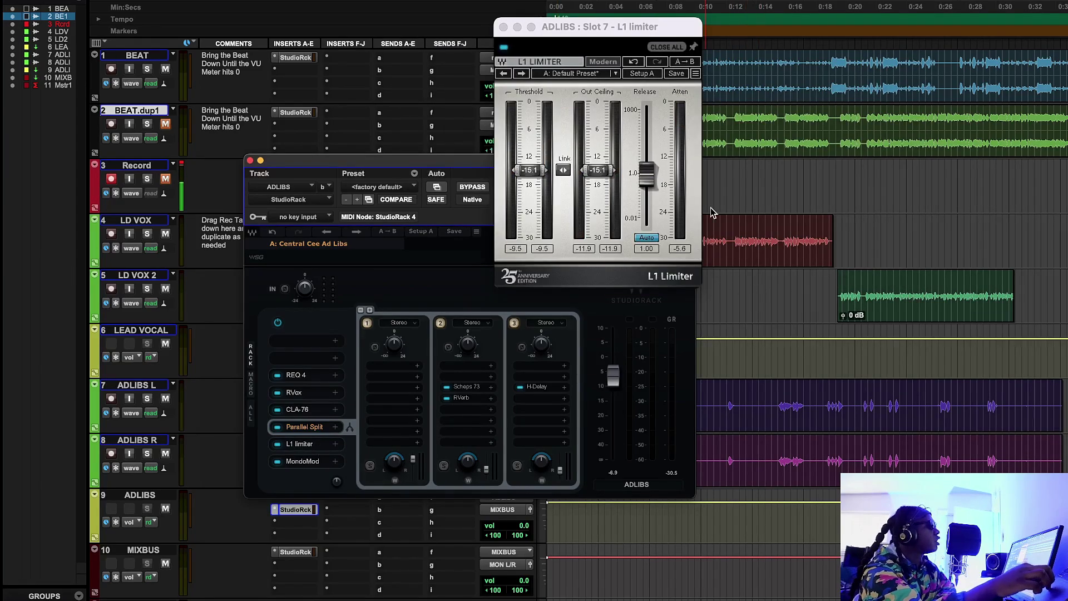
left_click(780, 92)
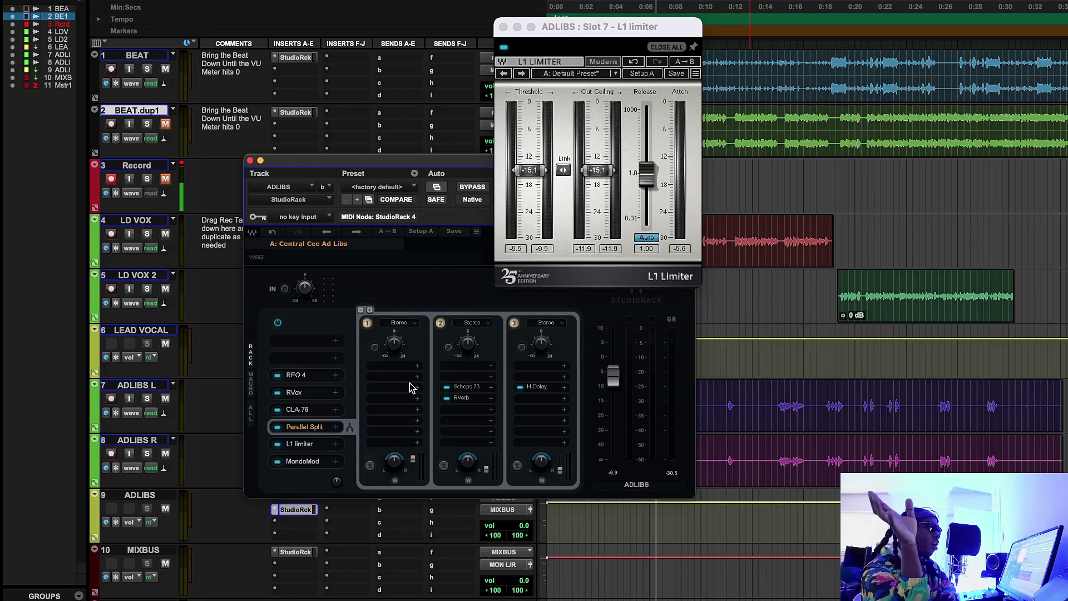
key("space")
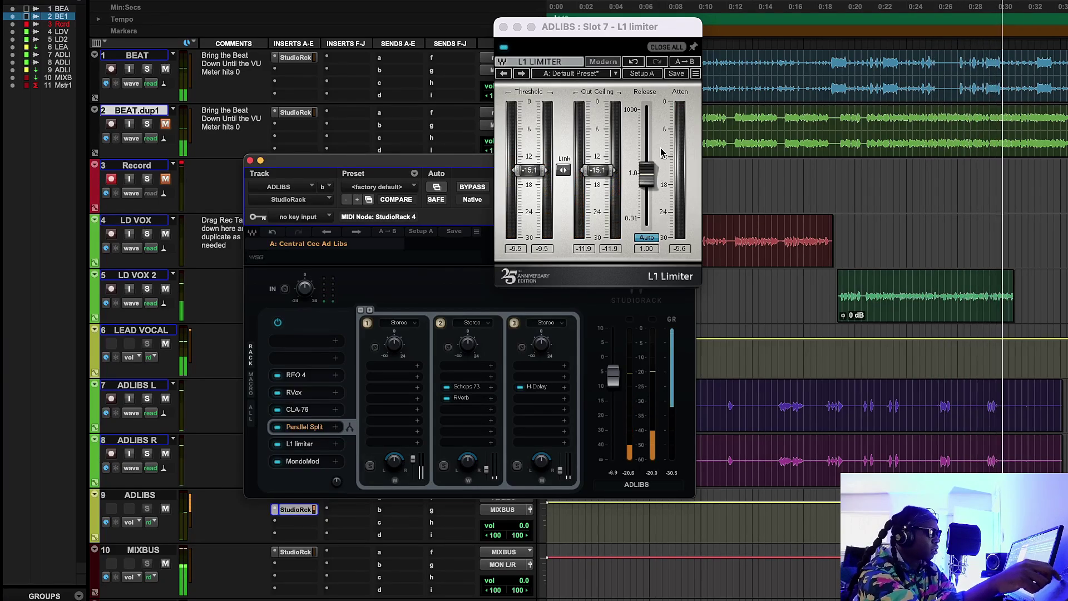
key("space")
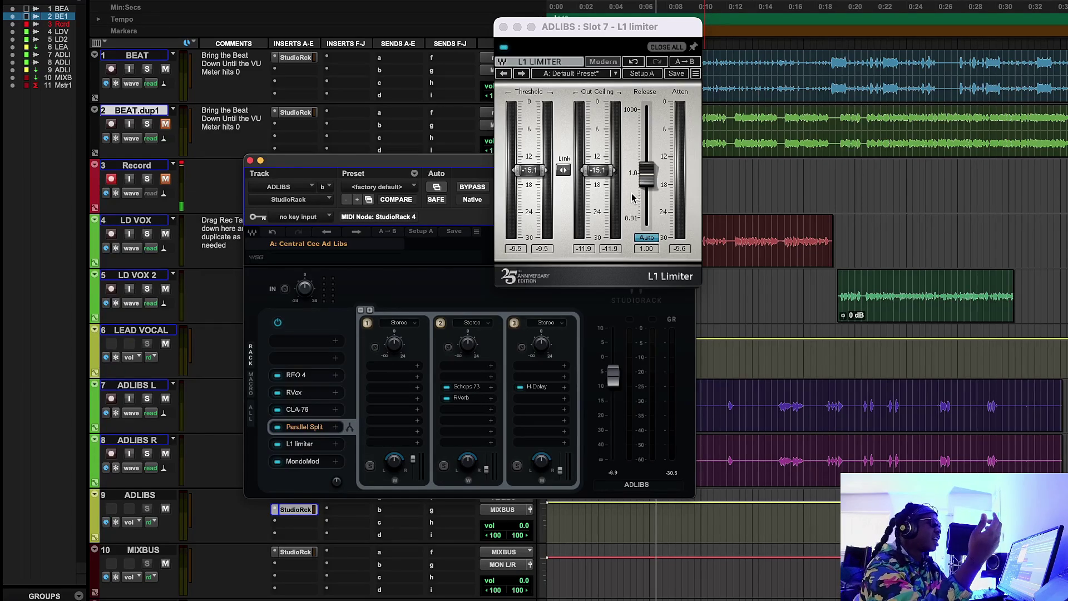
Step: Examine the Scheps 73 and RVerb settings in the second parallel chain and close both plugins
left_click(462, 387)
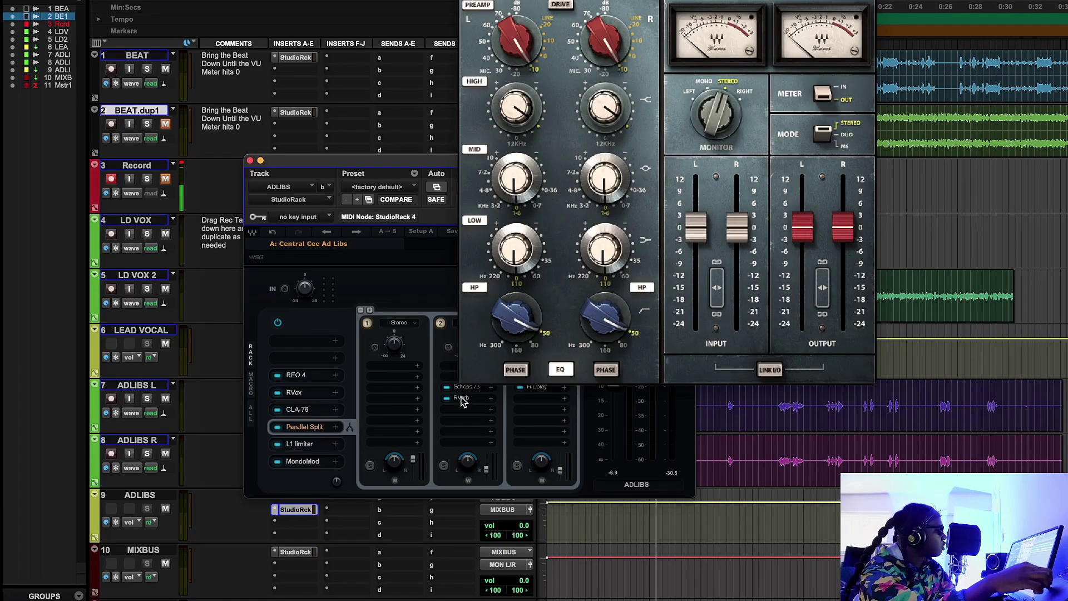
left_click(463, 397)
left_click(463, 397)
left_click(465, 388)
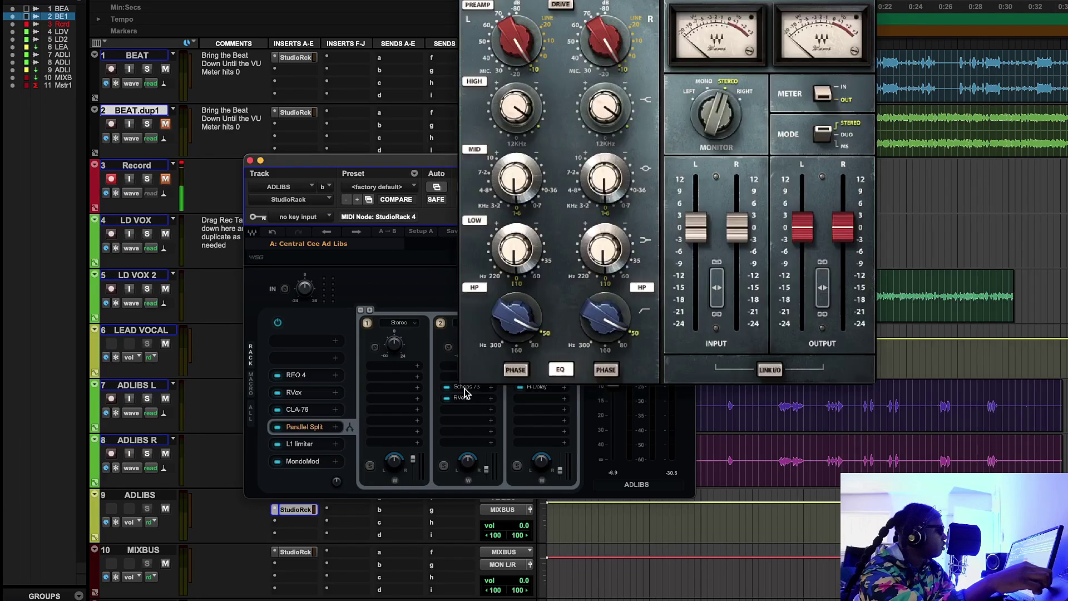
left_click(465, 388)
left_click(463, 400)
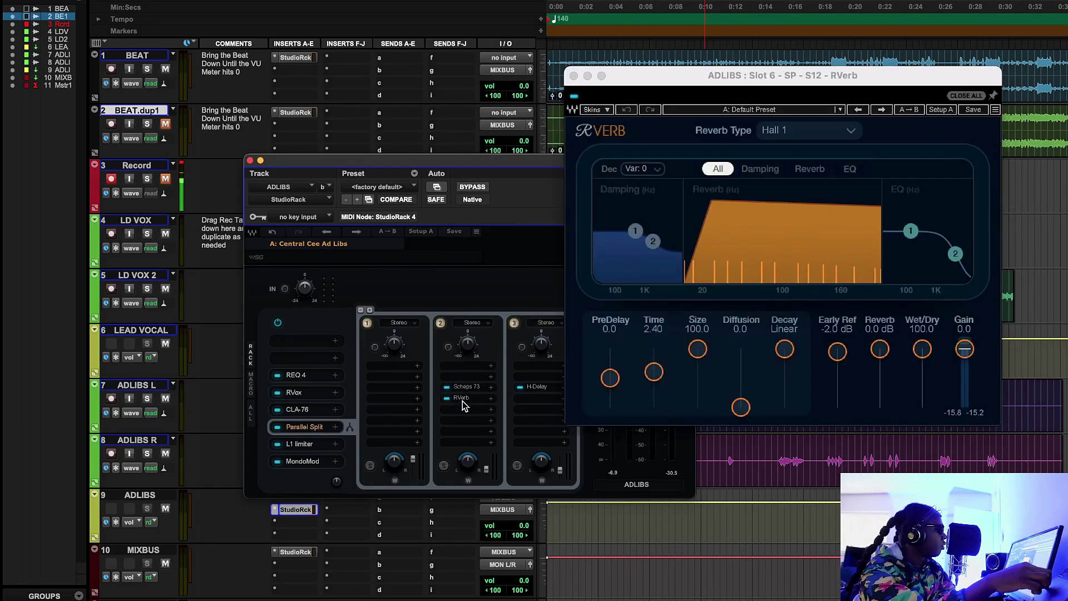
left_click(463, 401)
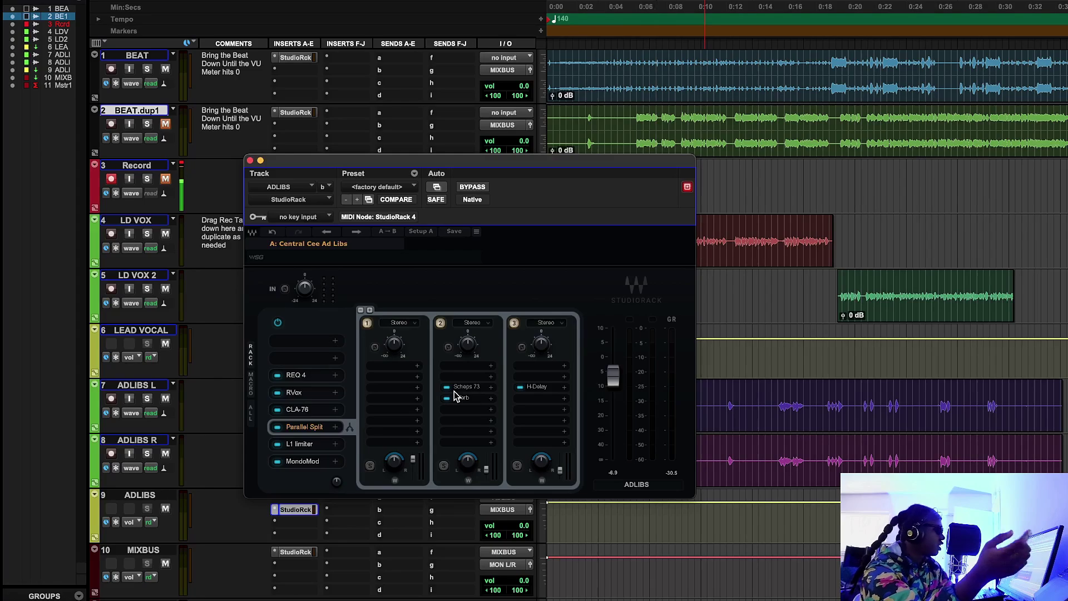
Step: Briefly view the H-Delay in the third parallel chain, and open the MondoMod to audition the ad-libs before stopping playback
left_click(538, 387)
left_click(538, 387)
left_click(320, 456)
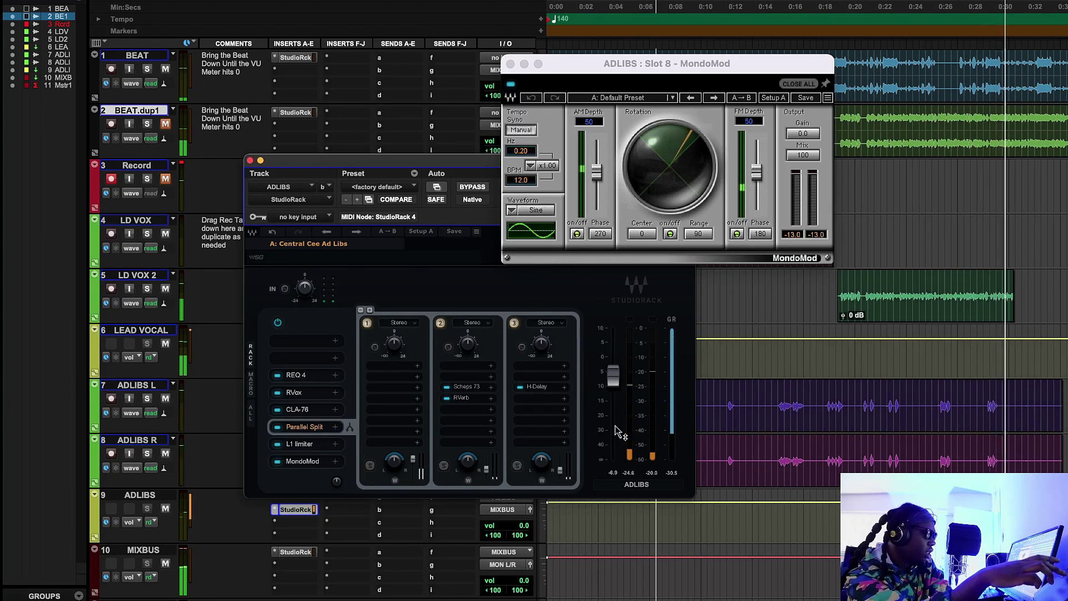
key("space")
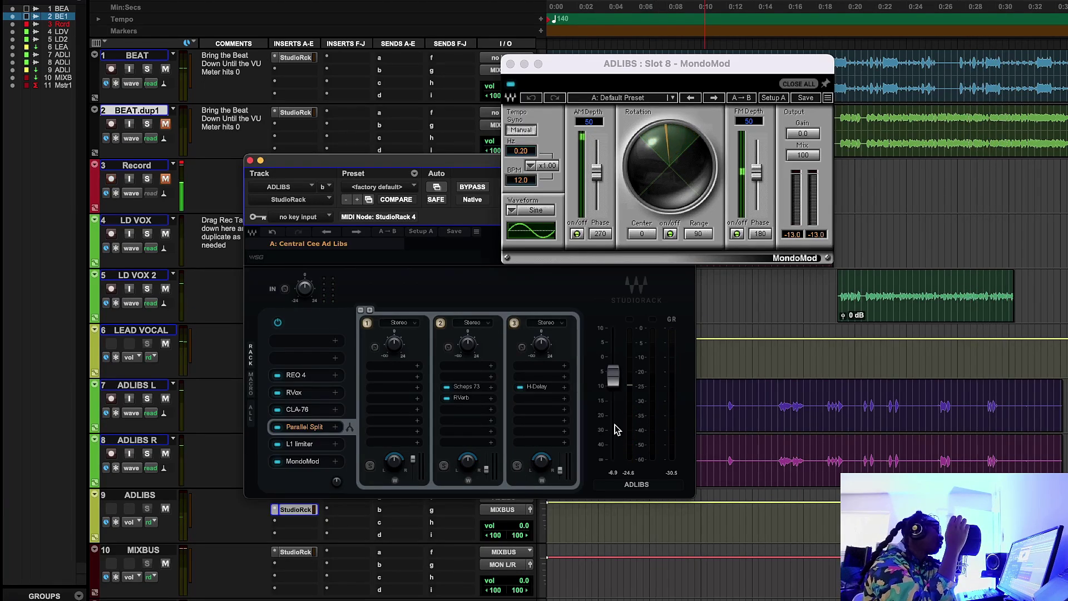